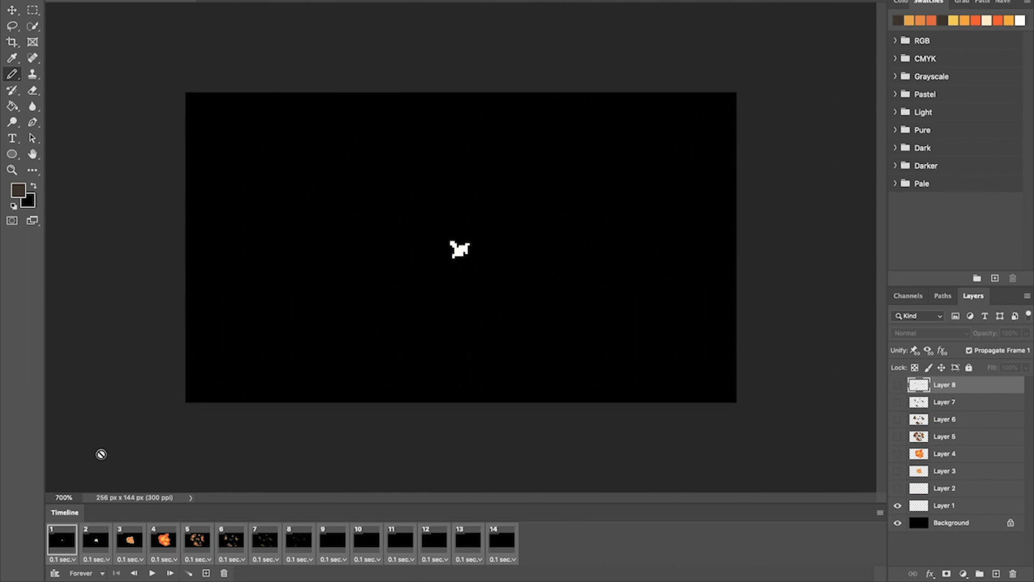
Step: Play the explosion frame animation in the timeline and stop it
click(101, 454)
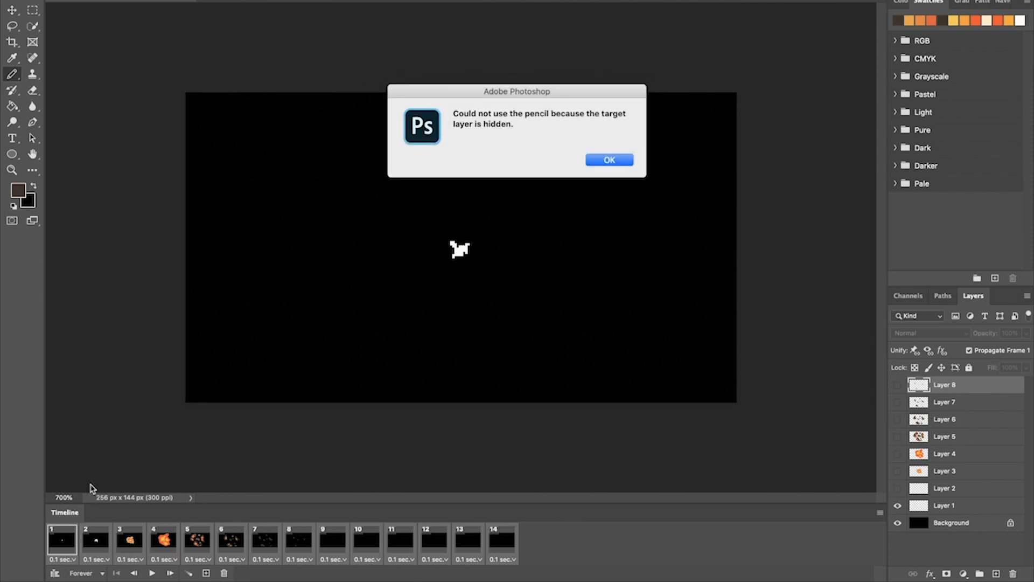
click(608, 159)
key(space)
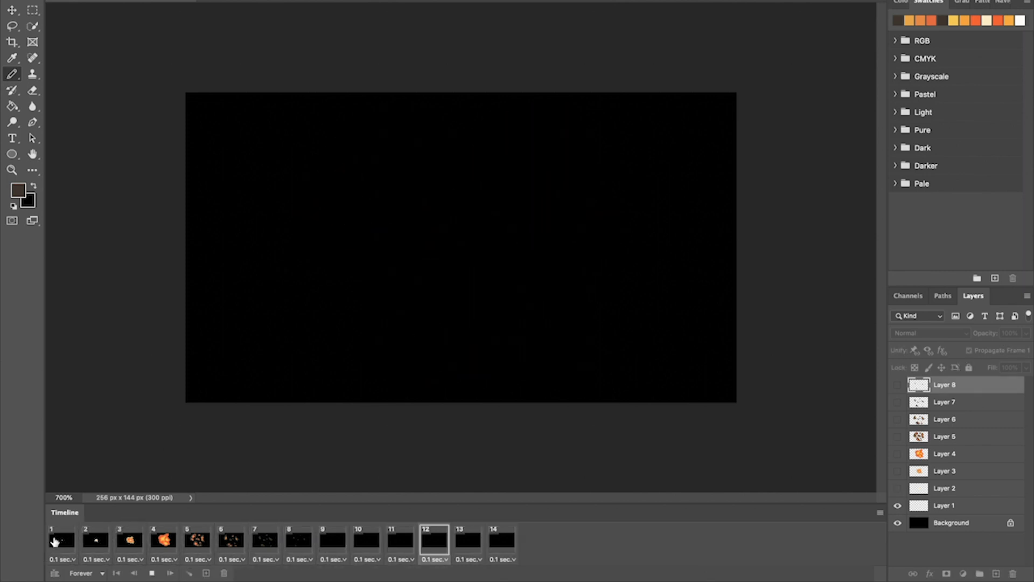
key(space)
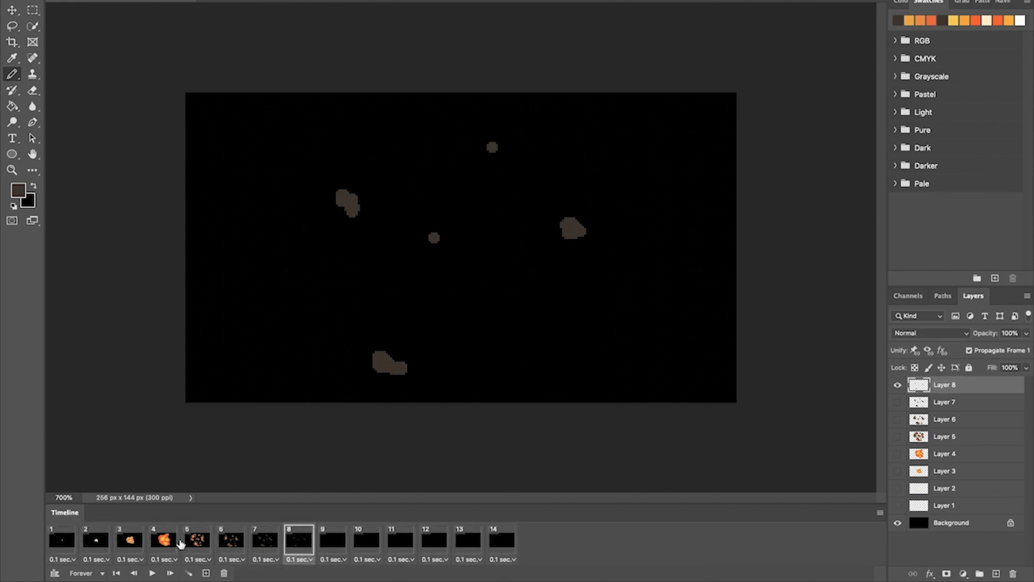
Step: Examine the explosion animation frame by frame, from frame 1 to the empty frame 9
click(77, 541)
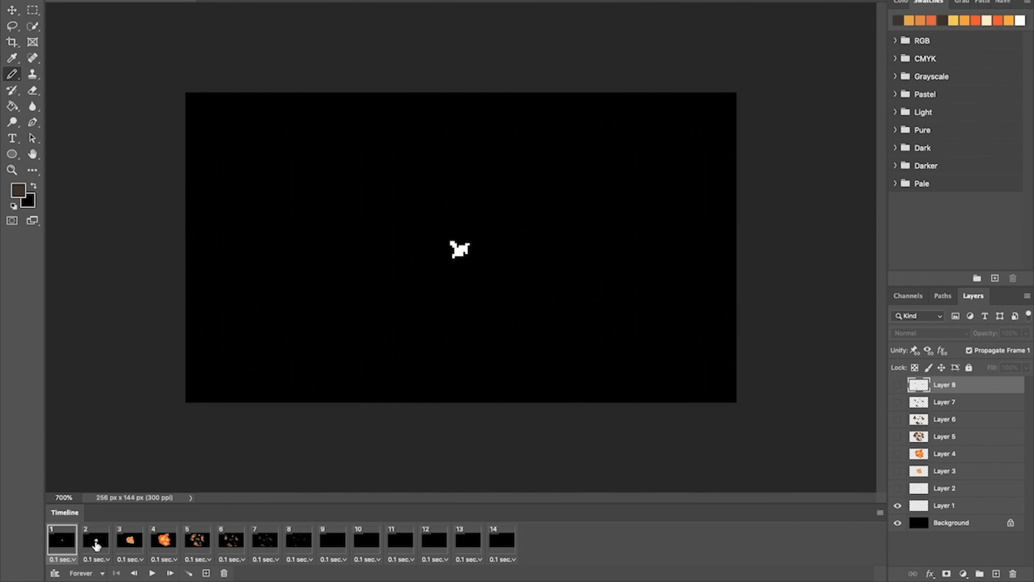
click(96, 544)
click(133, 543)
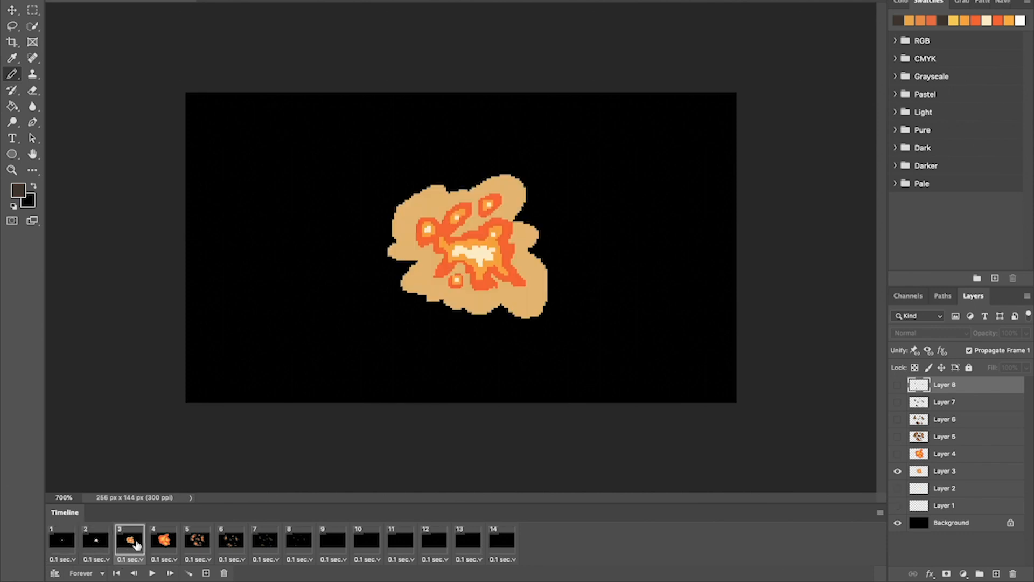
click(165, 542)
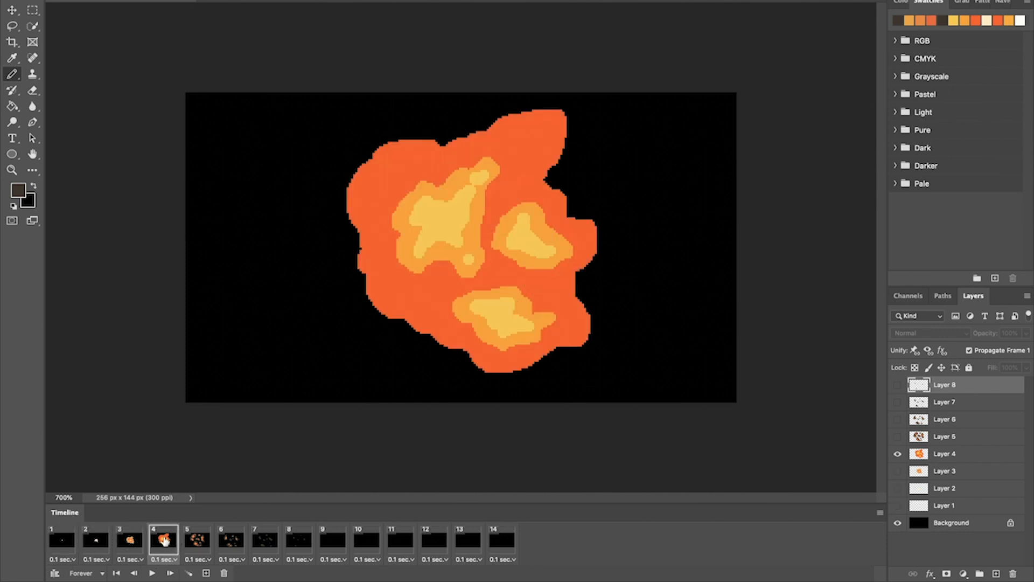
click(199, 542)
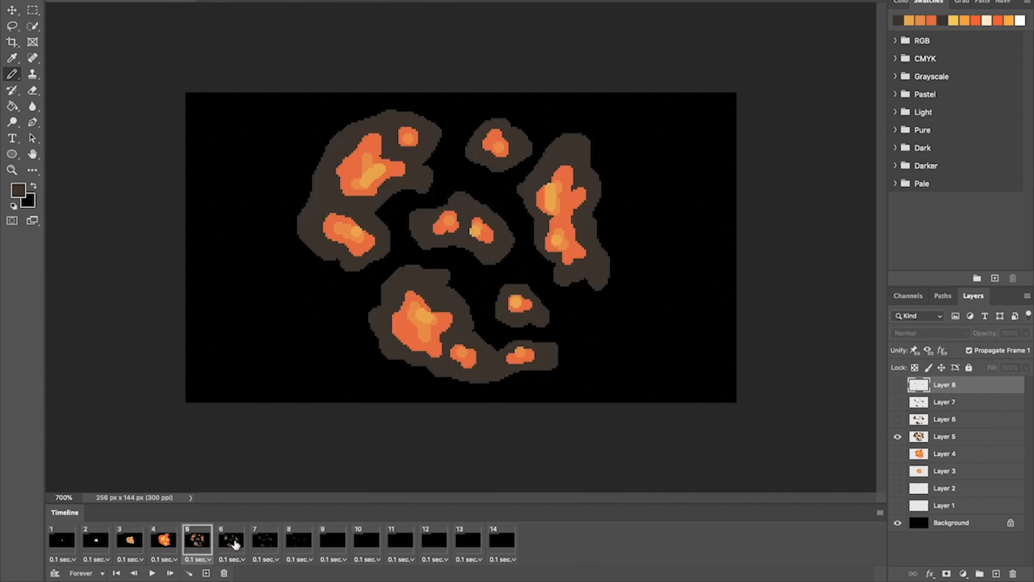
click(235, 544)
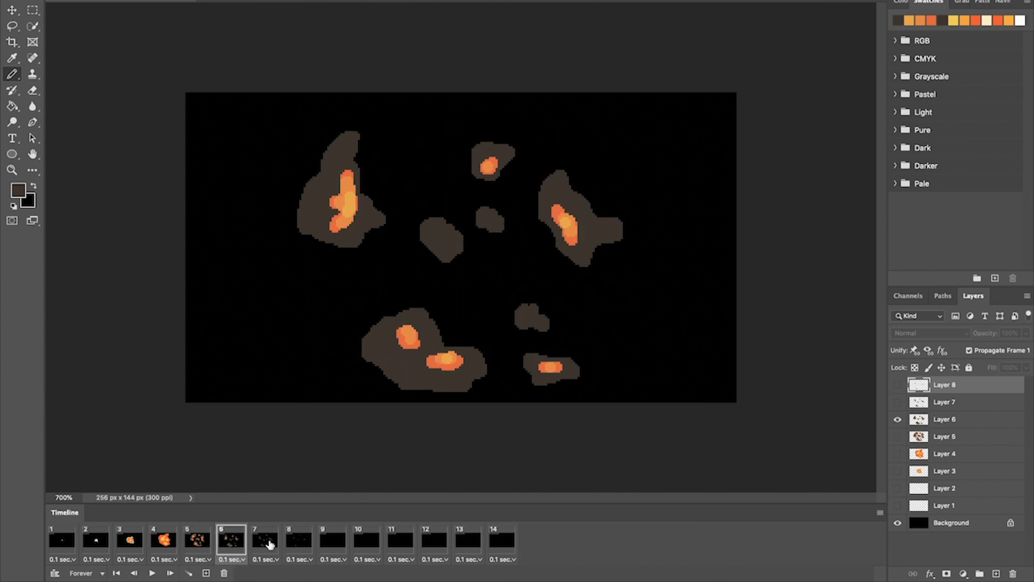
click(264, 544)
click(299, 544)
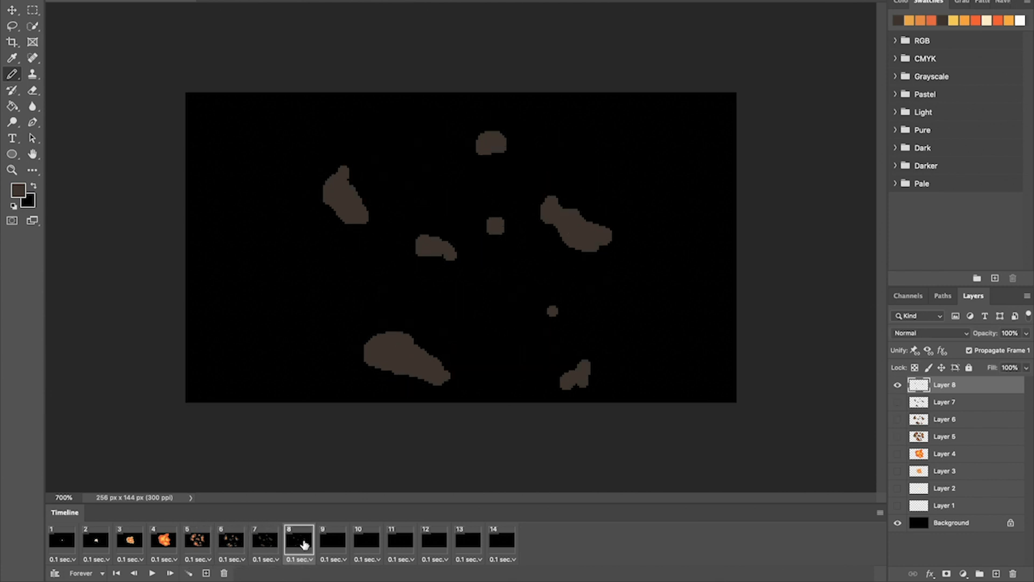
click(331, 544)
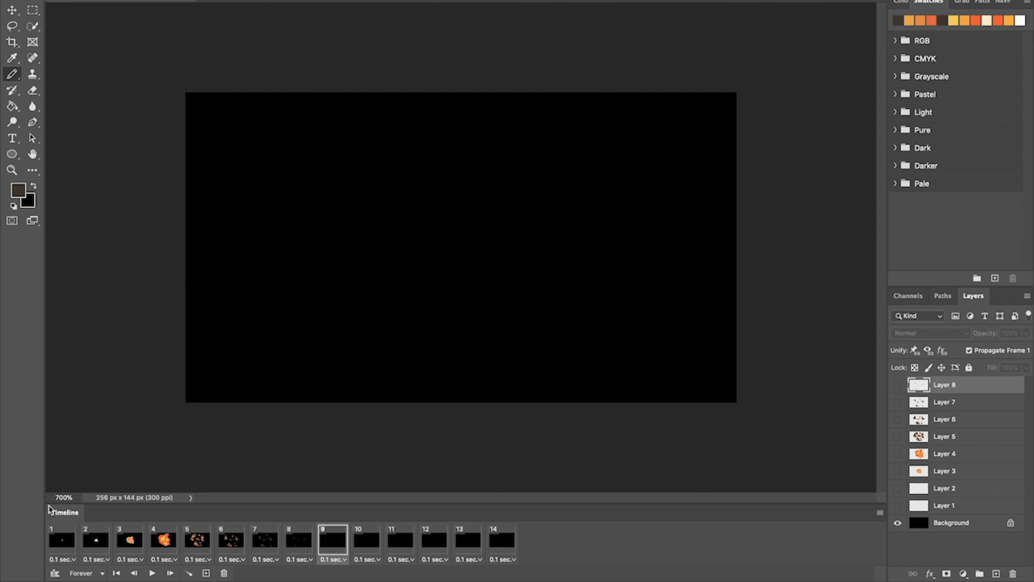
Step: Replay the explosion animation from the first frame, stop it and return to frame 1
click(61, 541)
key(space)
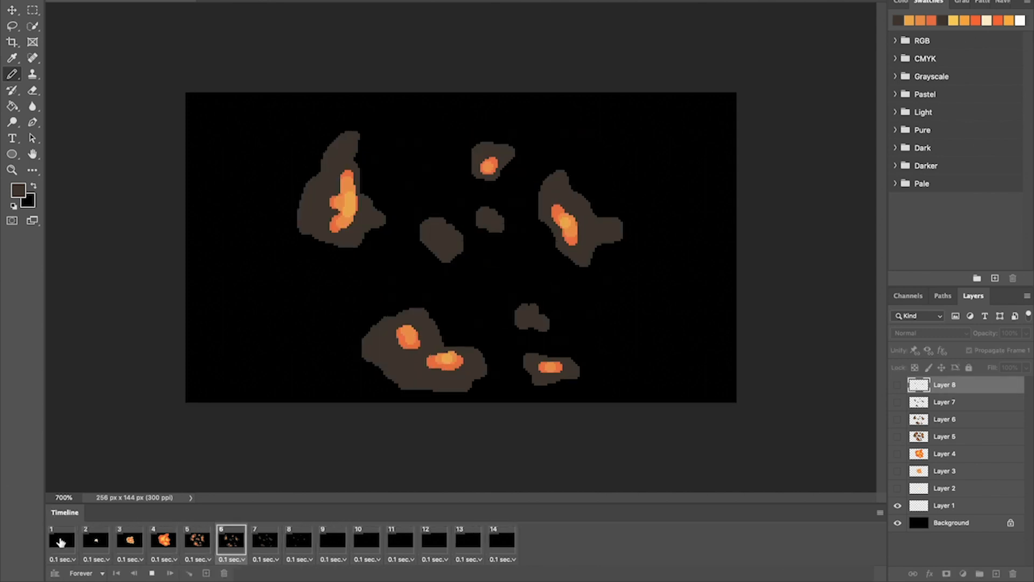
key(space)
click(60, 541)
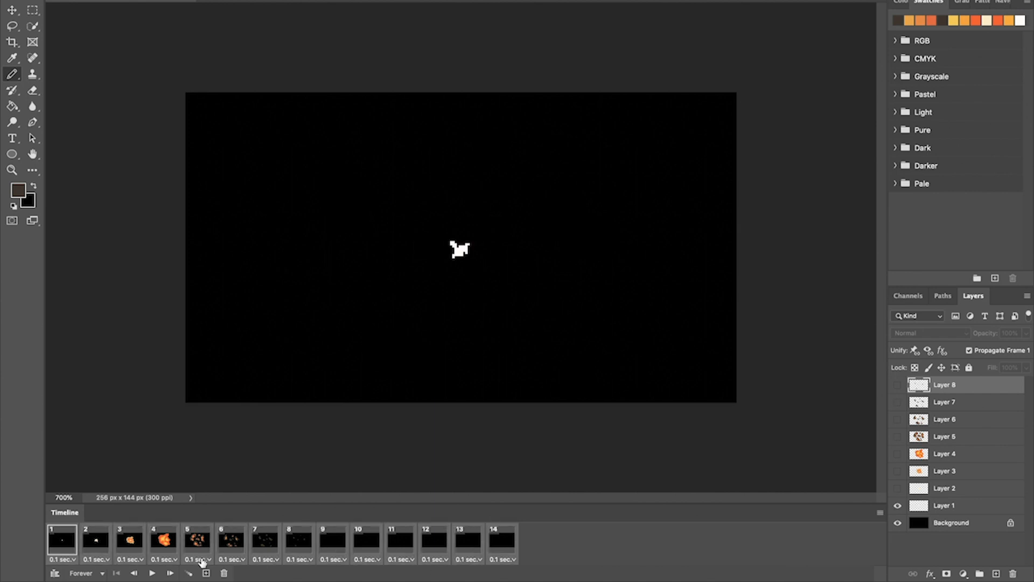
Step: Set a custom delay of 0.03 seconds on all 14 frames and preview the animation
click(204, 560)
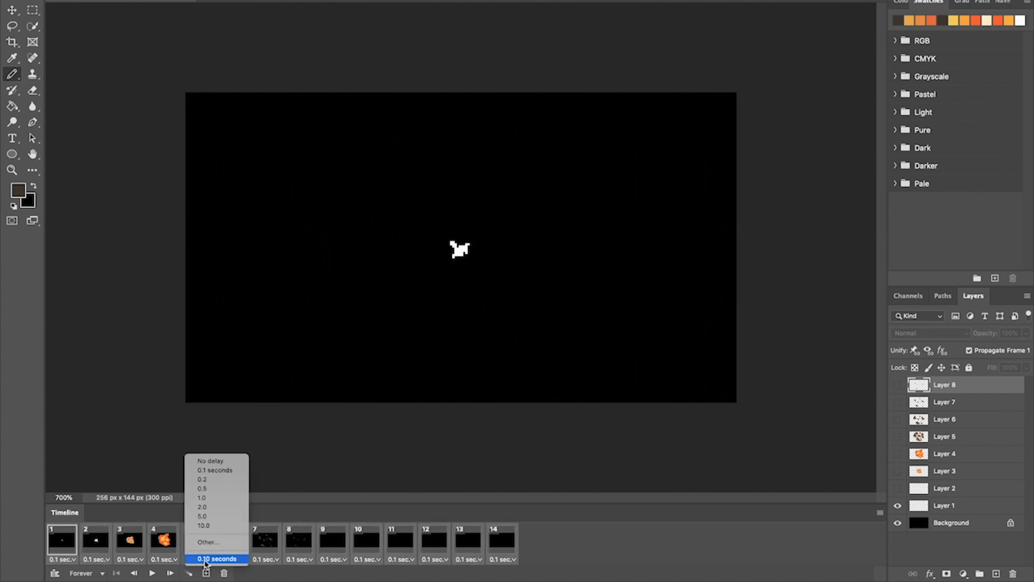
click(209, 542)
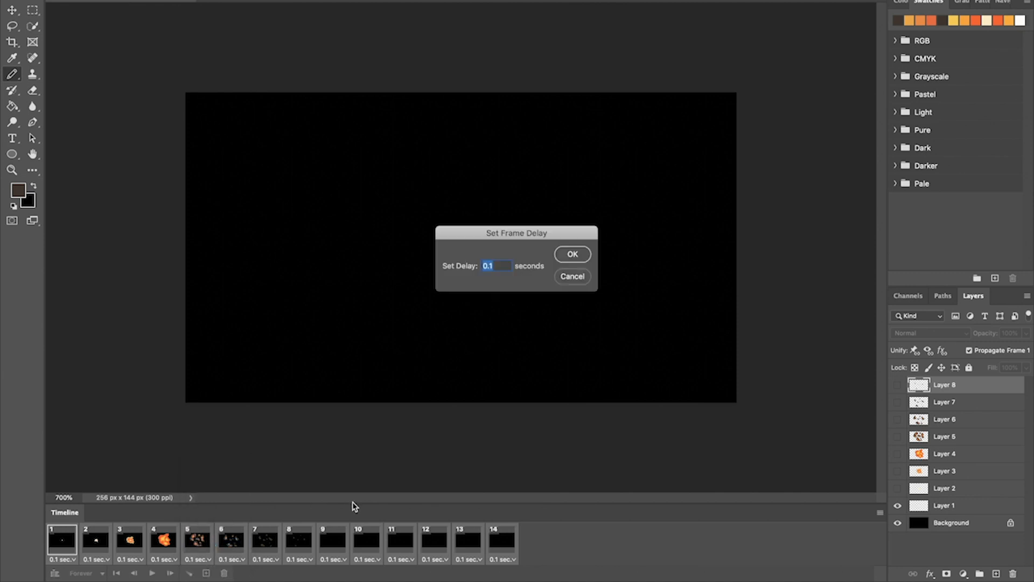
text(0.)
click(575, 255)
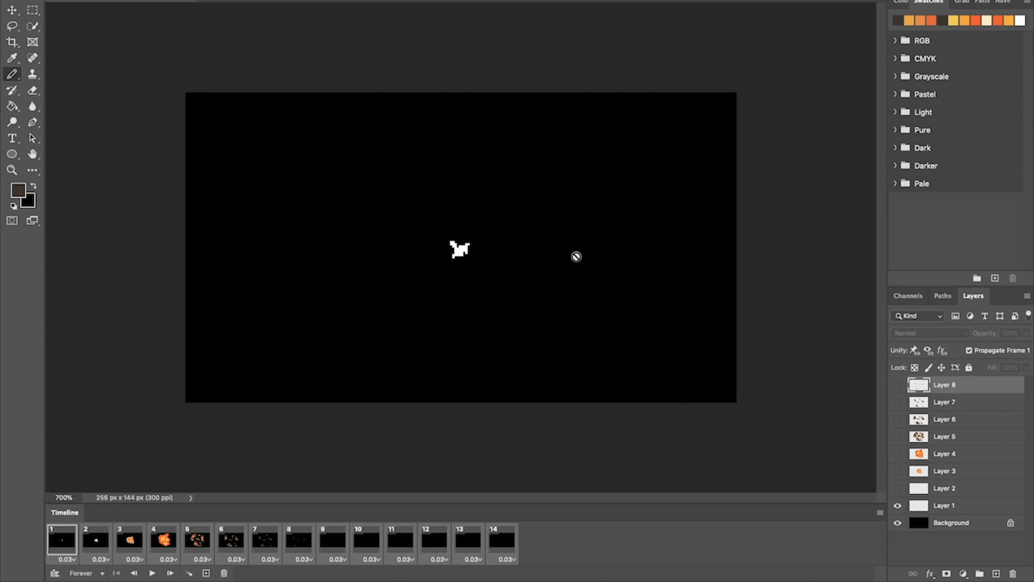
key(space)
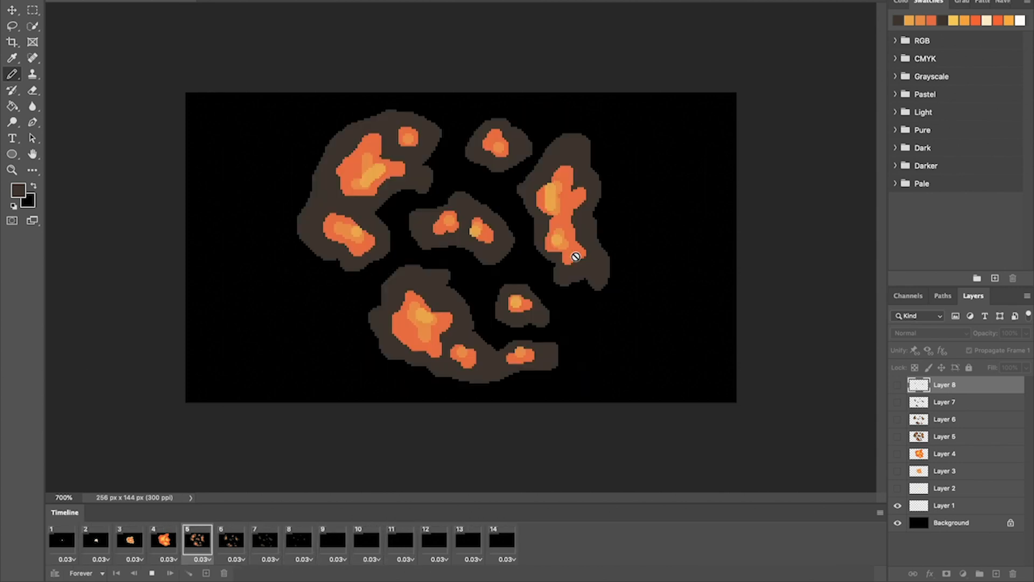
key(space)
Step: Set the delay of all 14 frames to 0.1 seconds
click(503, 545)
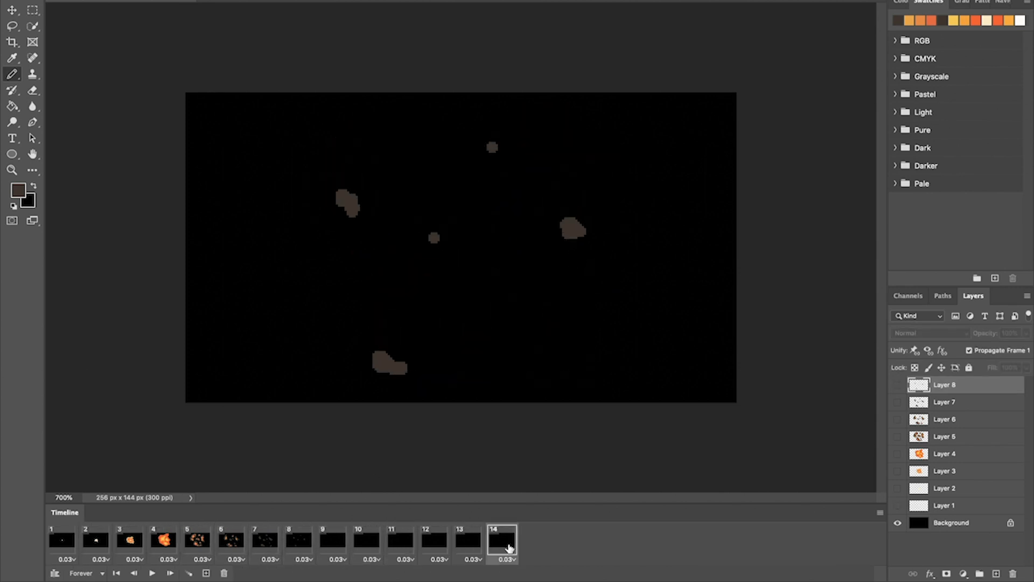
click(132, 560)
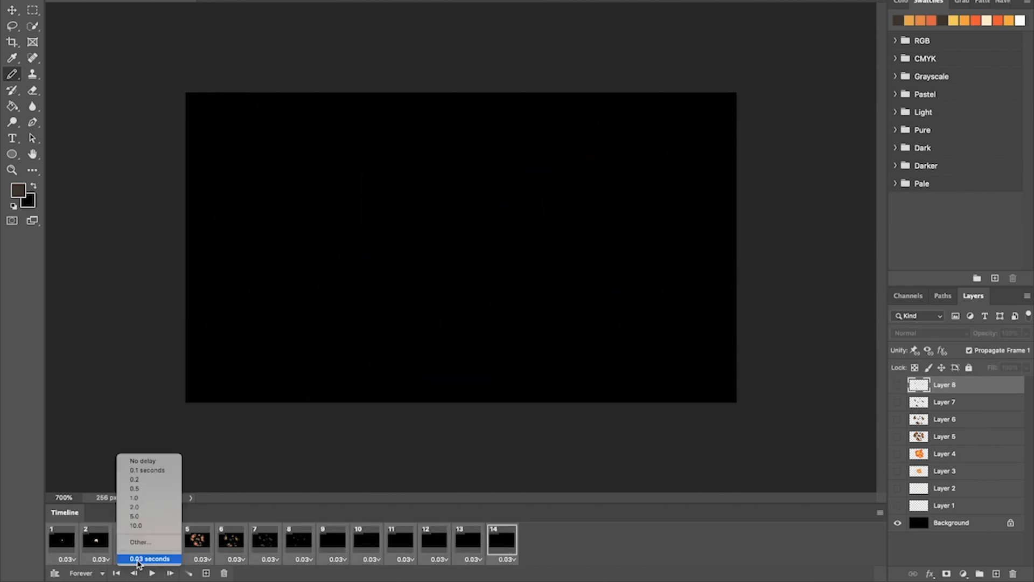
click(162, 471)
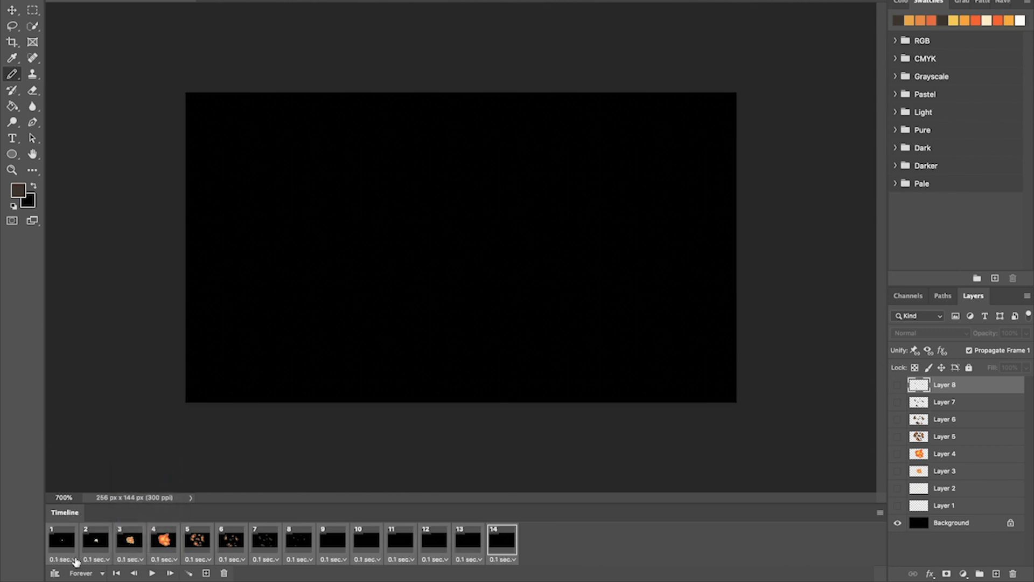
Step: Preview the animation at the 0.1-second frame delay and reselect the first frame
click(56, 540)
key(space)
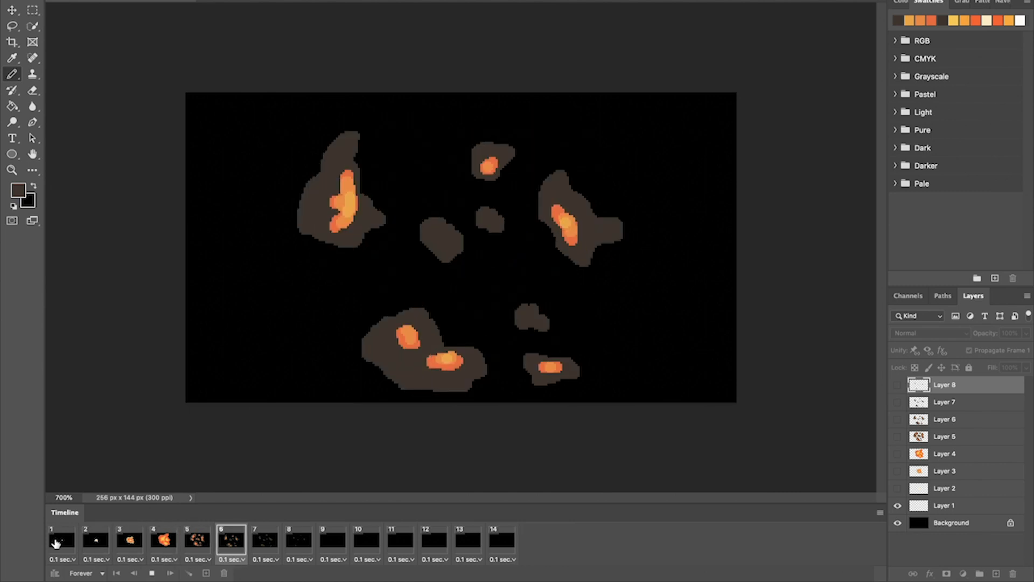
key(space)
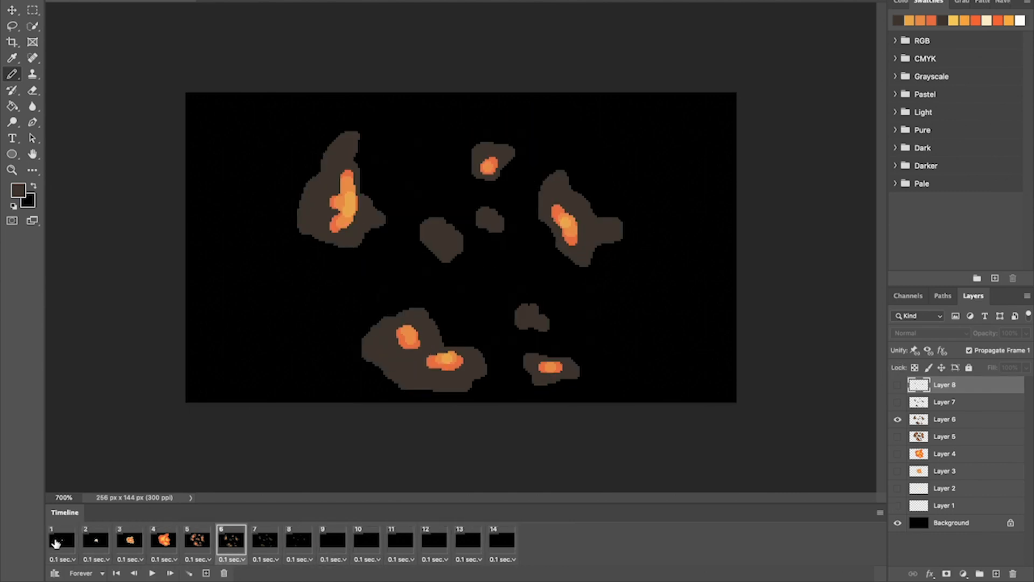
click(60, 542)
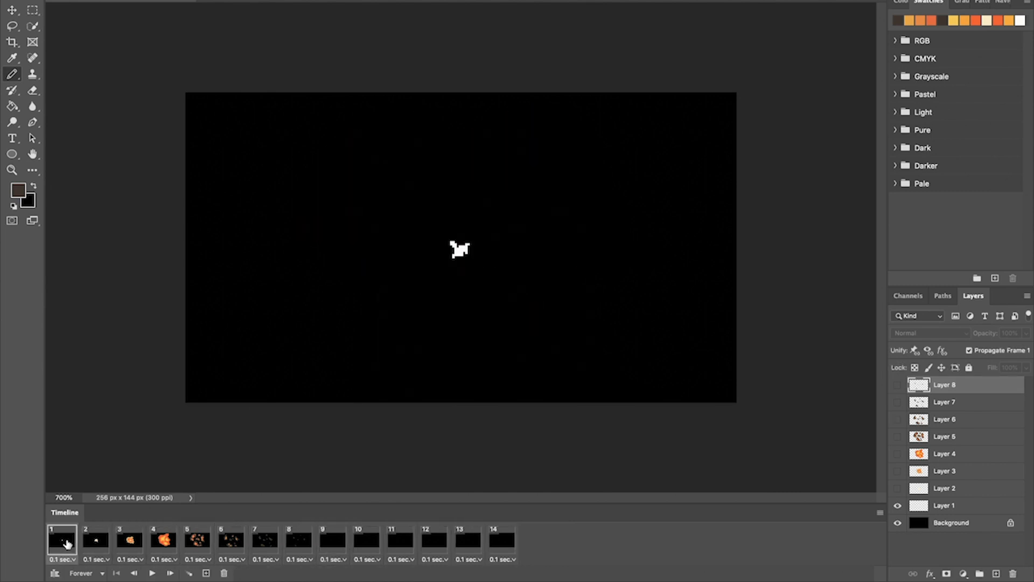
Step: Create a new 2560 x 1440 px RGB document at 300 ppi with a white background
click(96, 0)
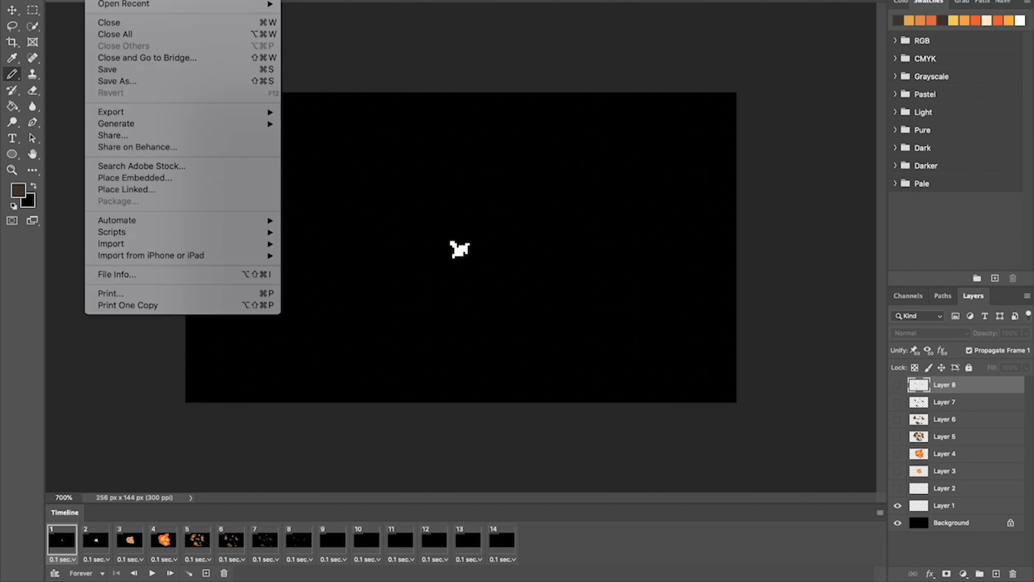
key(super+n)
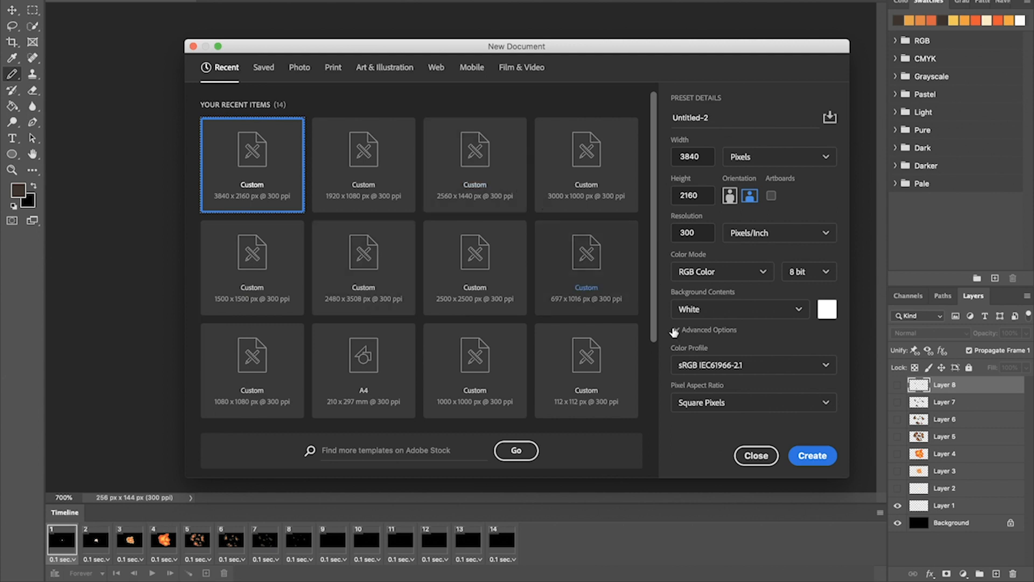
click(509, 174)
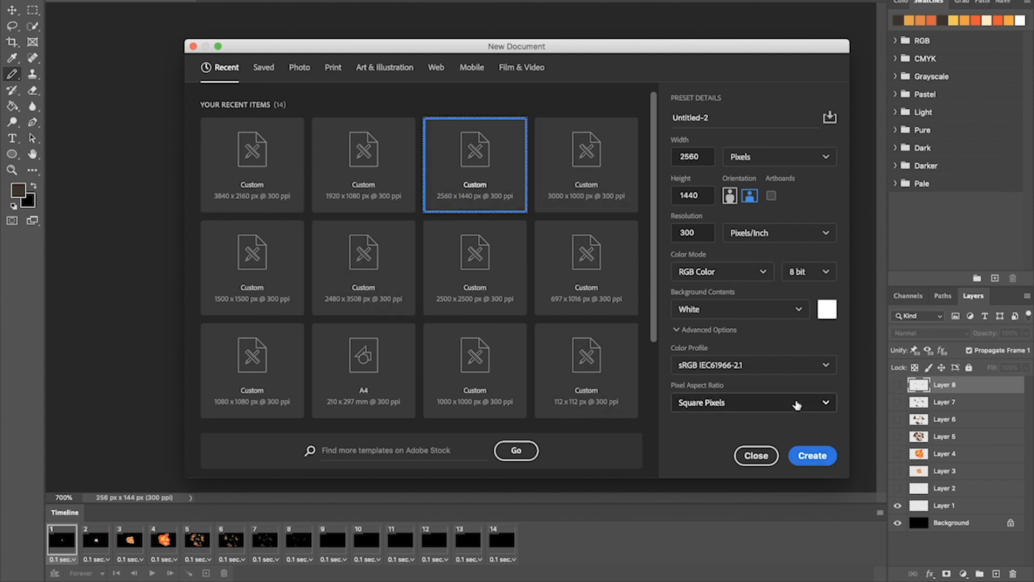
click(814, 456)
Step: Resize the image to 256 x 144 px using Nearest Neighbor (hard edges) resampling
click(153, 0)
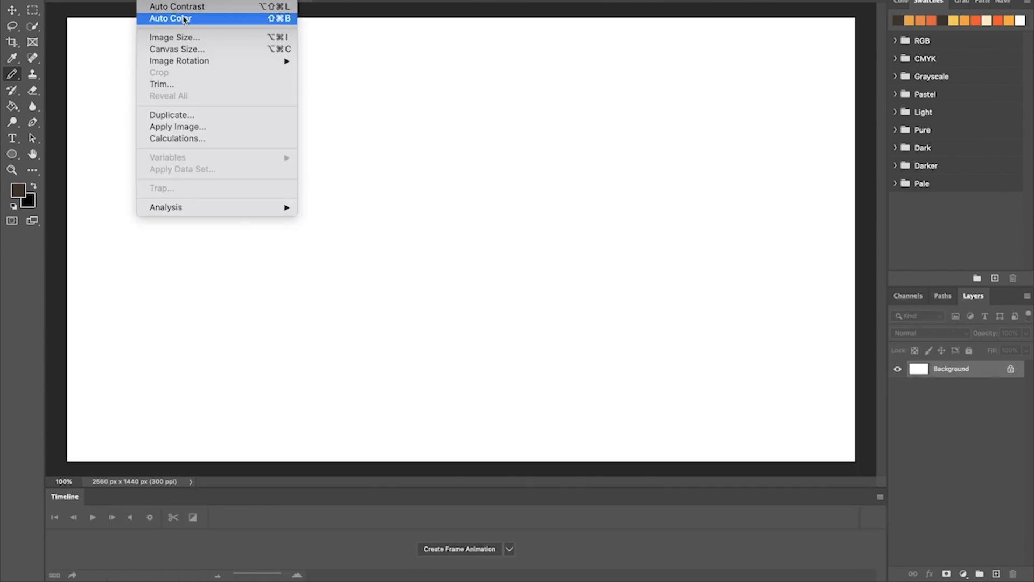
click(175, 37)
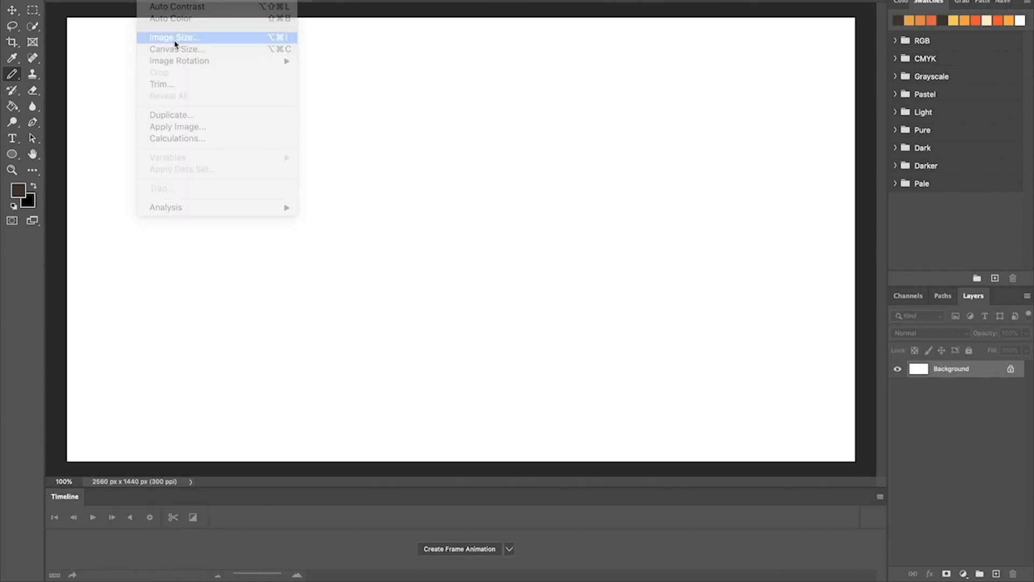
text(256)
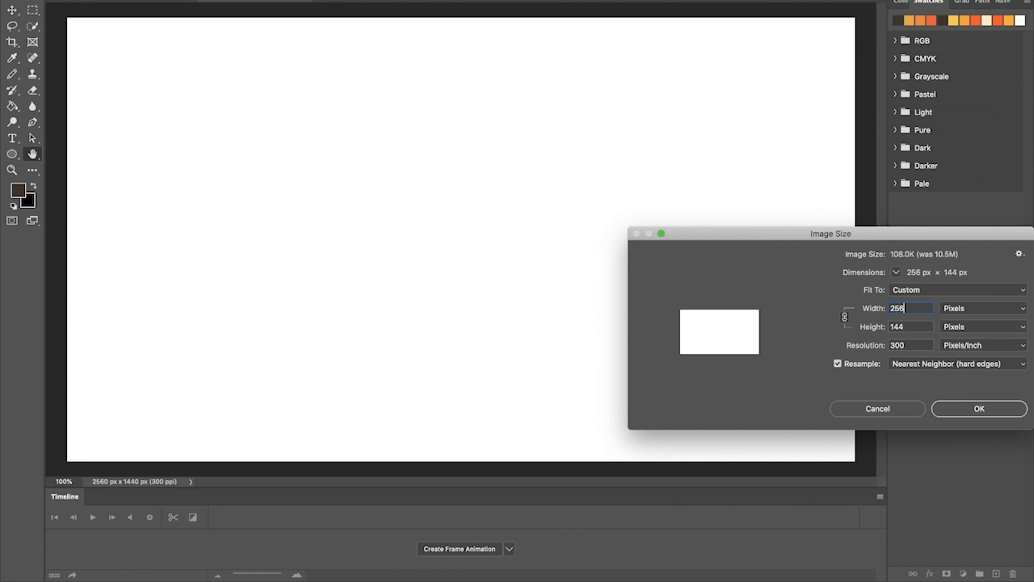
key(Return)
Step: Fill the new document's Background layer with the black background color
key(b)
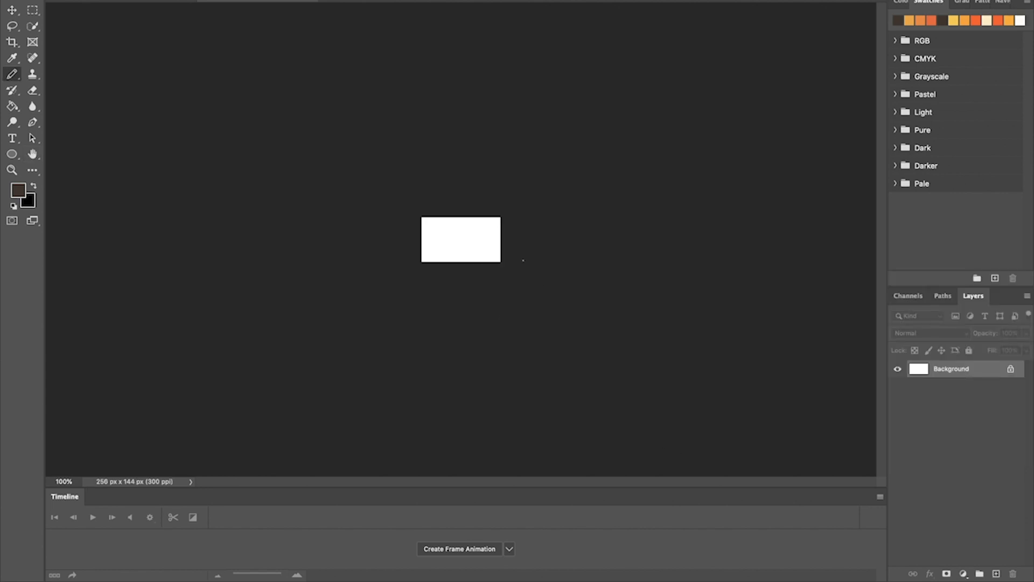
key(ctrl+plus)
key(ctrl+plus)
key(ctrl+plus)
key(ctrl+plus)
key(ctrl+plus)
key(ctrl+plus)
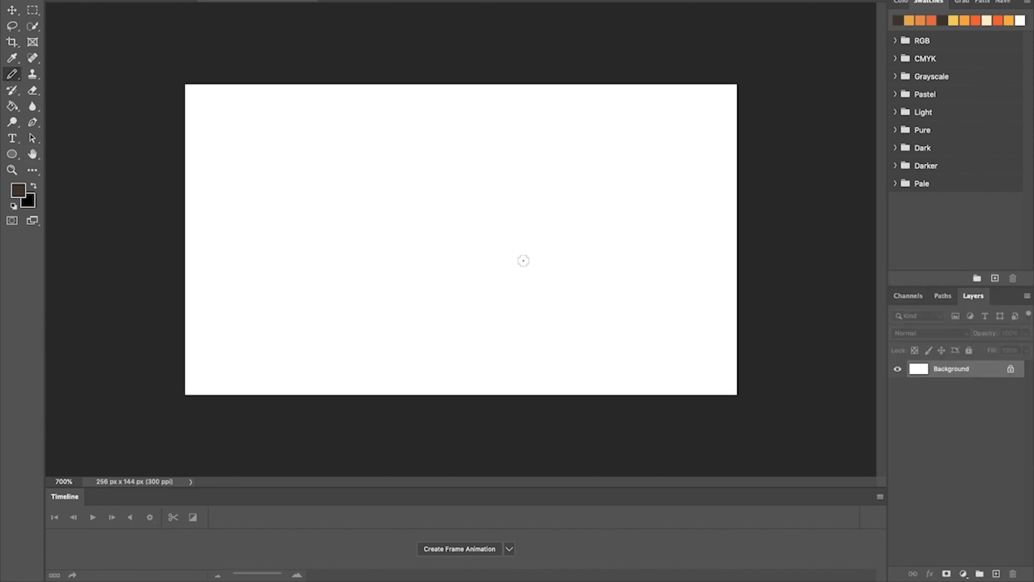
key(ctrl+BackSpace)
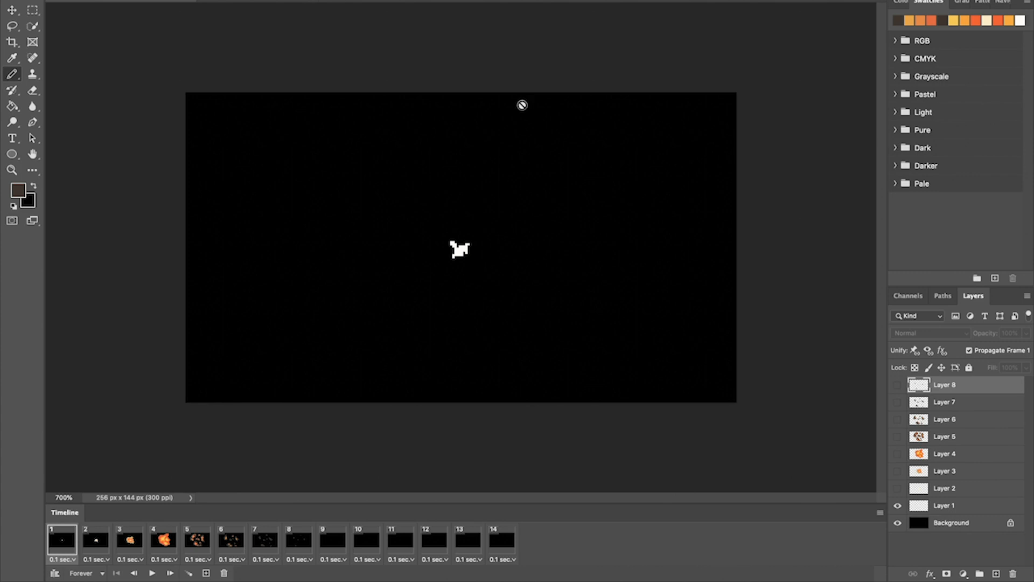
click(281, 3)
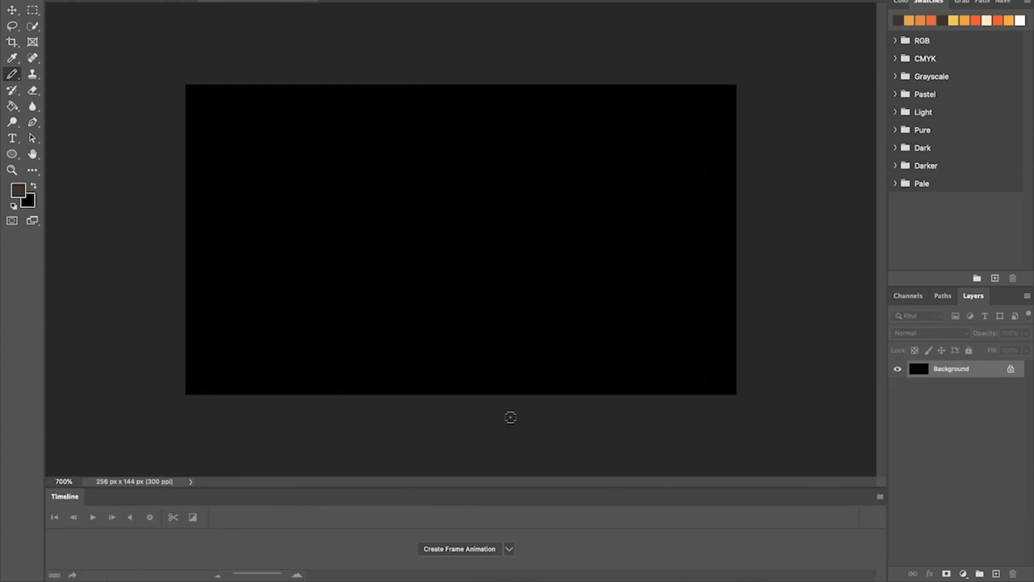
Step: Create a frame animation in the timeline of the new document
click(378, 1)
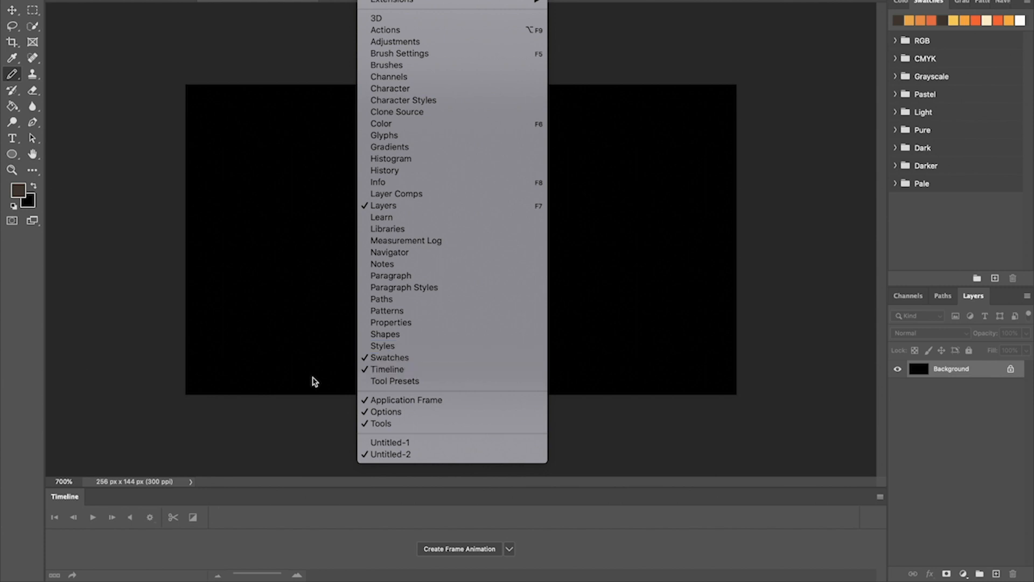
click(155, 377)
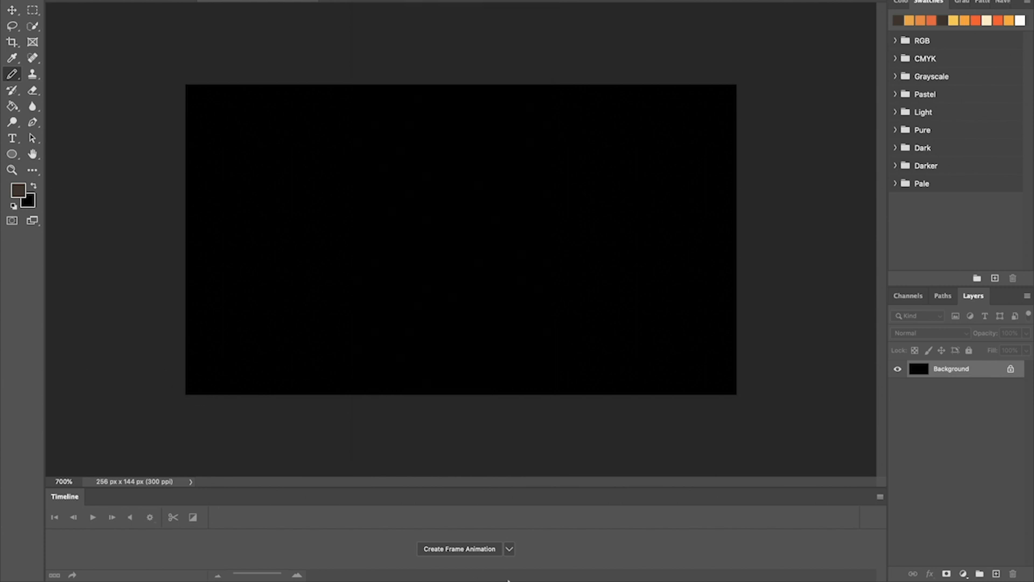
click(453, 549)
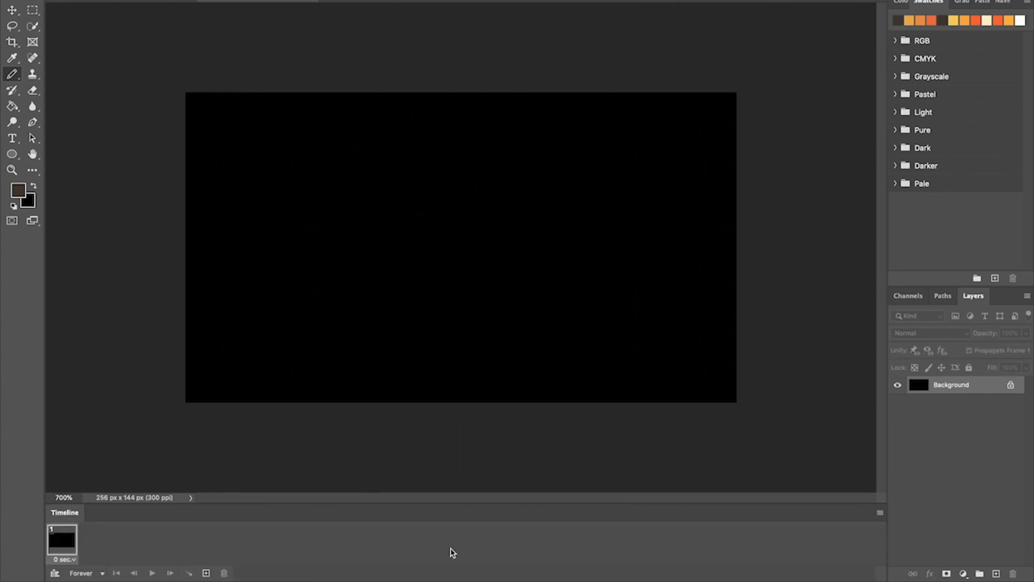
Step: Set the first frame's delay to 0.1 second and duplicate it until the timeline holds ten frames
click(64, 559)
click(68, 471)
click(206, 572)
click(207, 573)
click(206, 573)
click(206, 573)
click(207, 573)
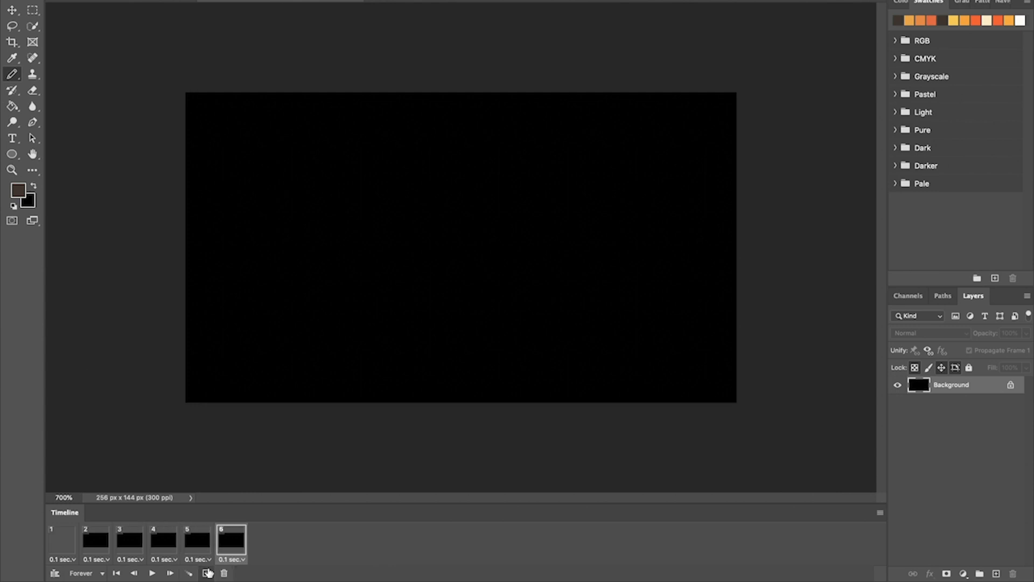
click(206, 572)
click(207, 573)
click(206, 573)
click(206, 572)
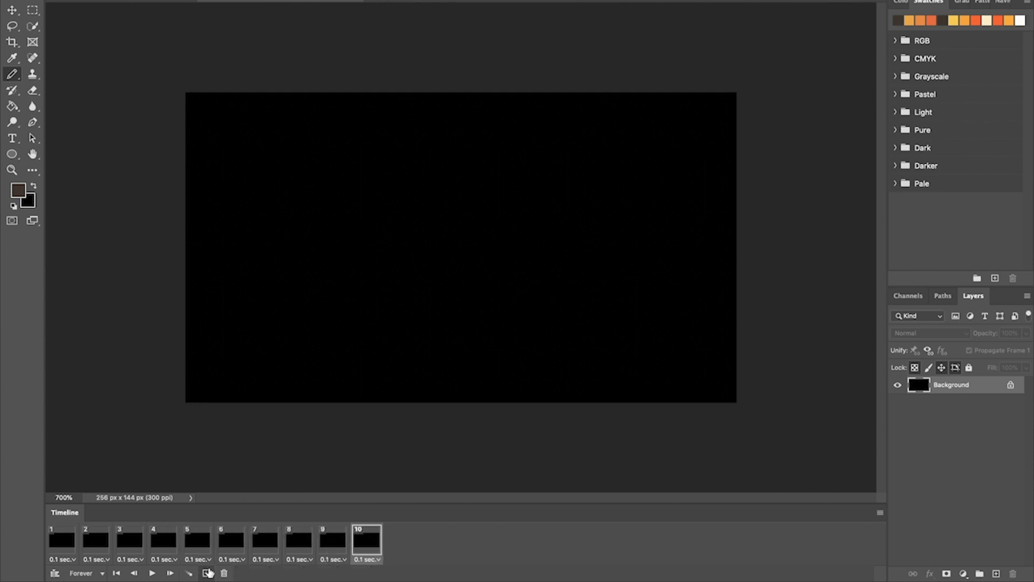
Step: On frame 1, add a new layer and draw a small, solid white star-like burst at the canvas centre with a smaller pencil
click(53, 543)
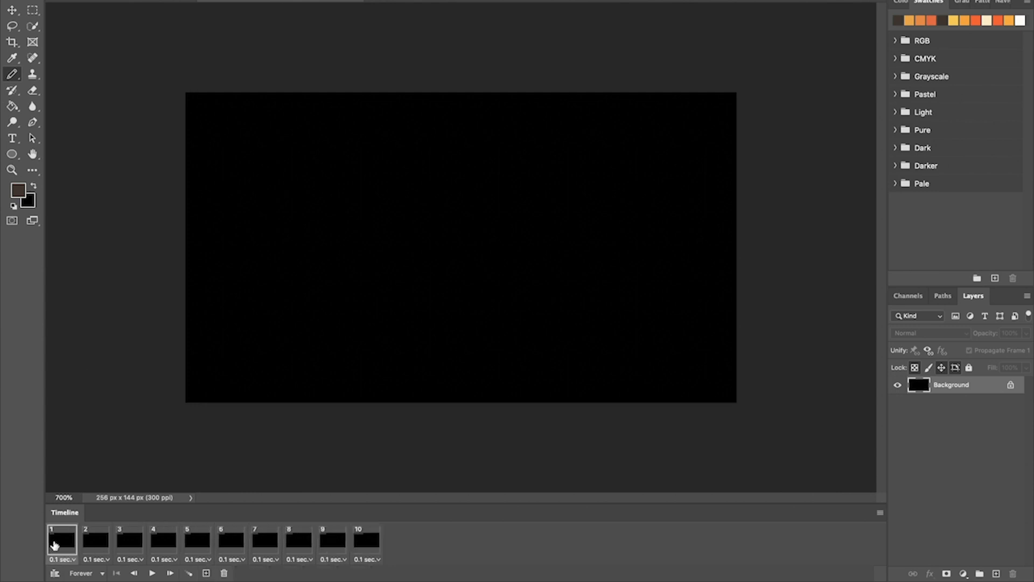
click(995, 572)
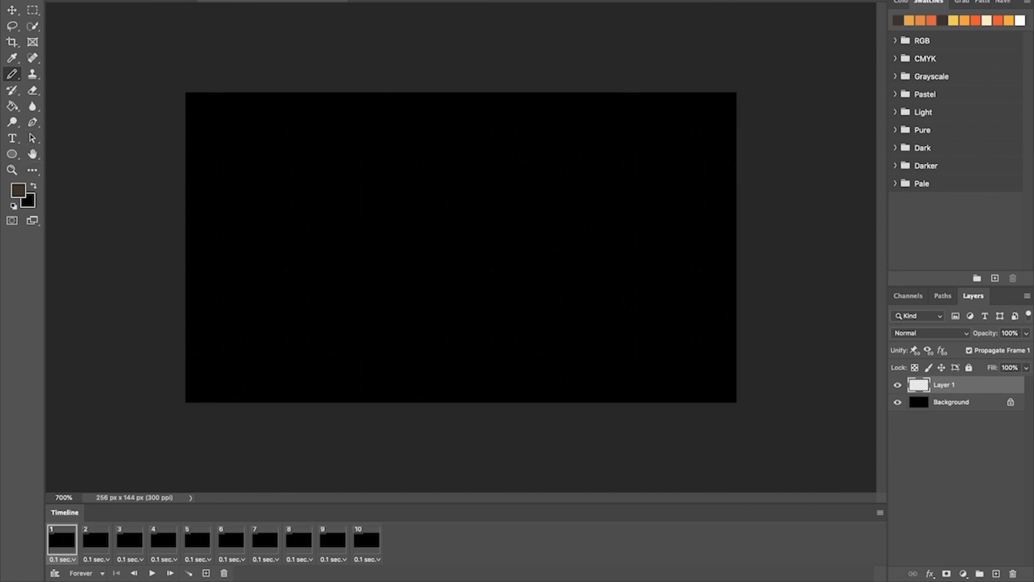
click(1020, 22)
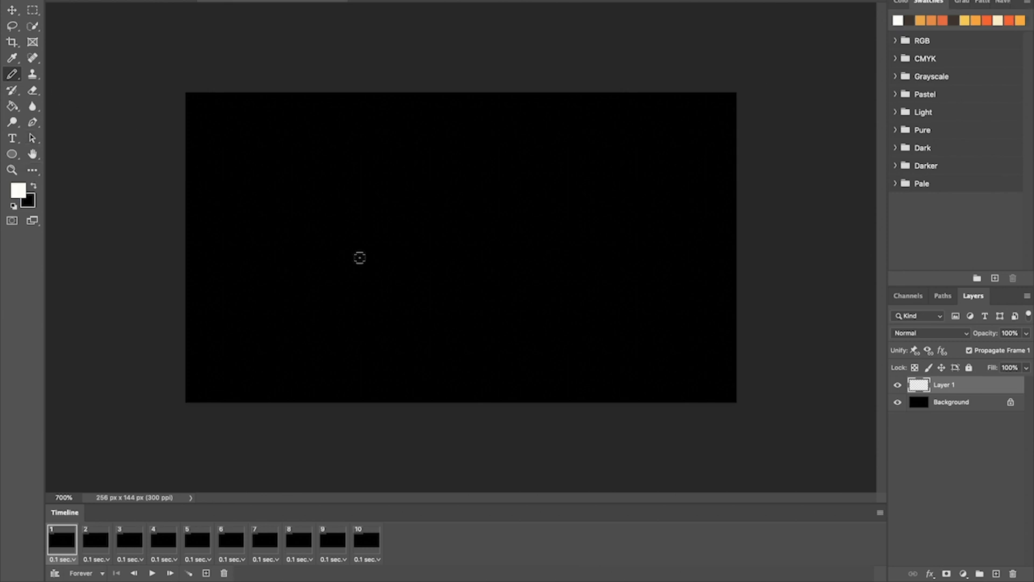
key([)
key([)
key(ctrl+plus)
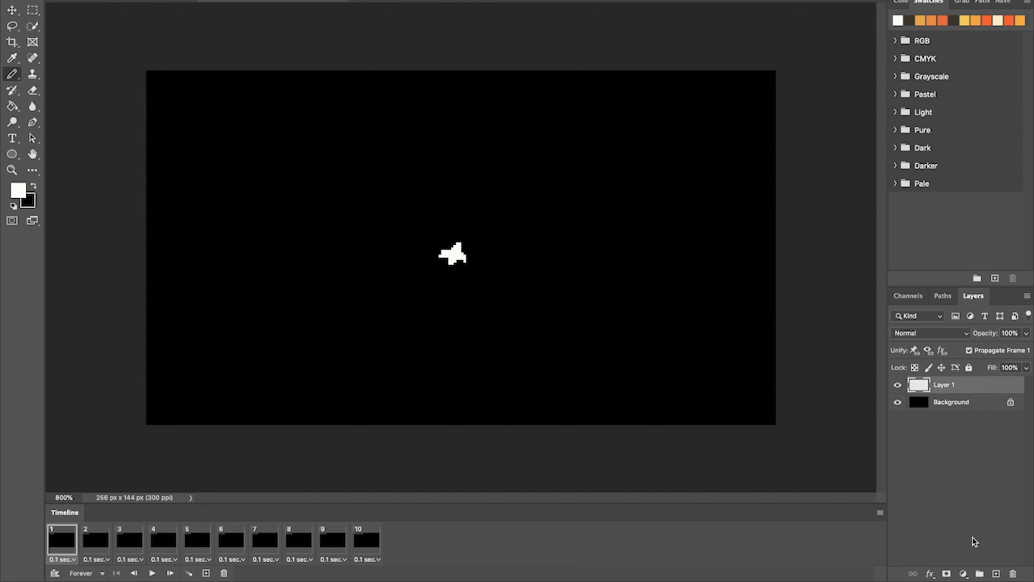
Step: Add another layer and draw a larger white five-pointed star around the small burst, filling it solid white
click(996, 574)
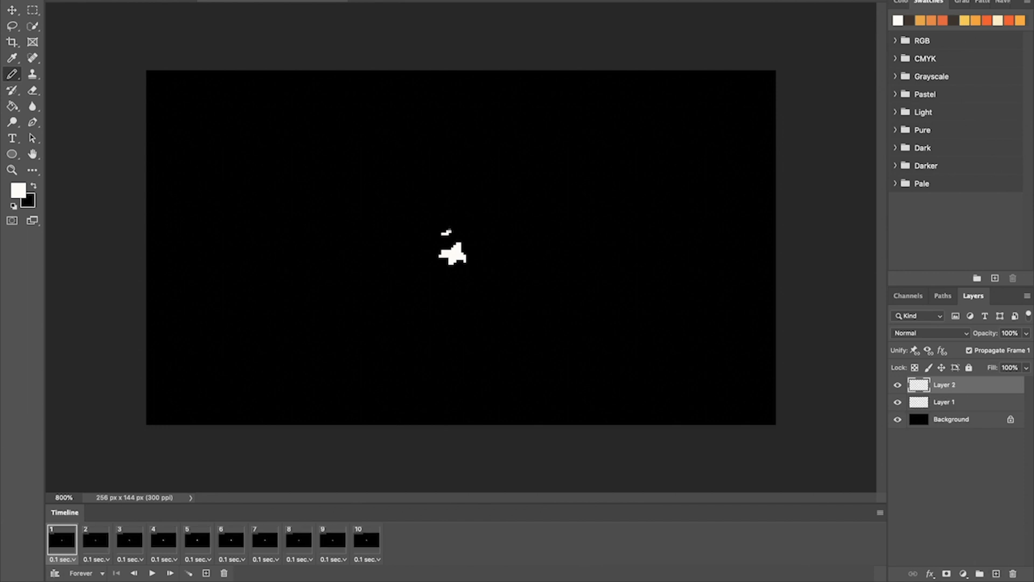
mouse_move(451, 232)
mouse_down()
mouse_move(465, 222)
mouse_move(486, 236)
mouse_up()
mouse_move(486, 276)
mouse_down()
mouse_move(456, 268)
mouse_move(436, 281)
mouse_move(418, 242)
mouse_up()
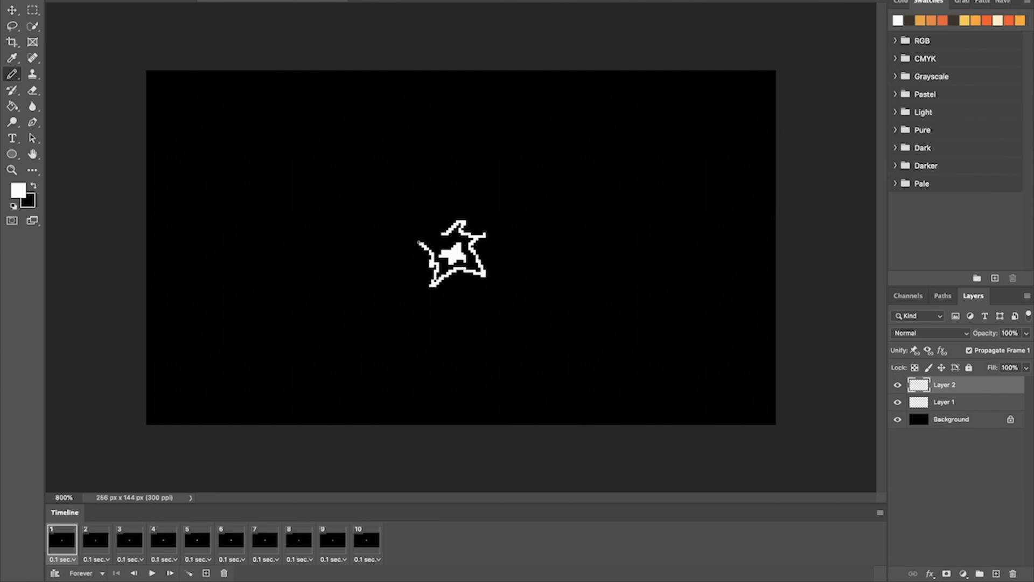
key(g)
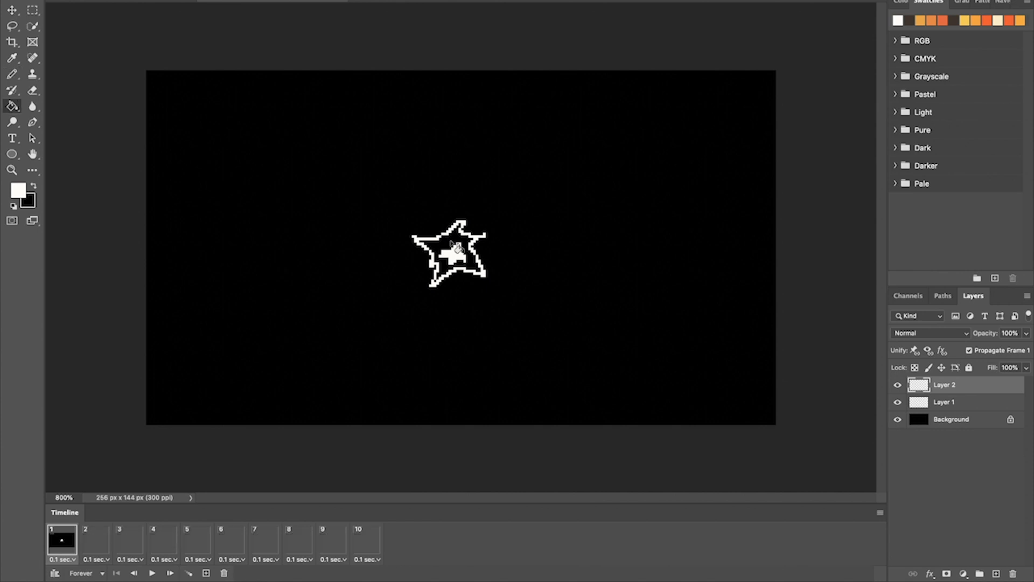
click(452, 246)
key(b)
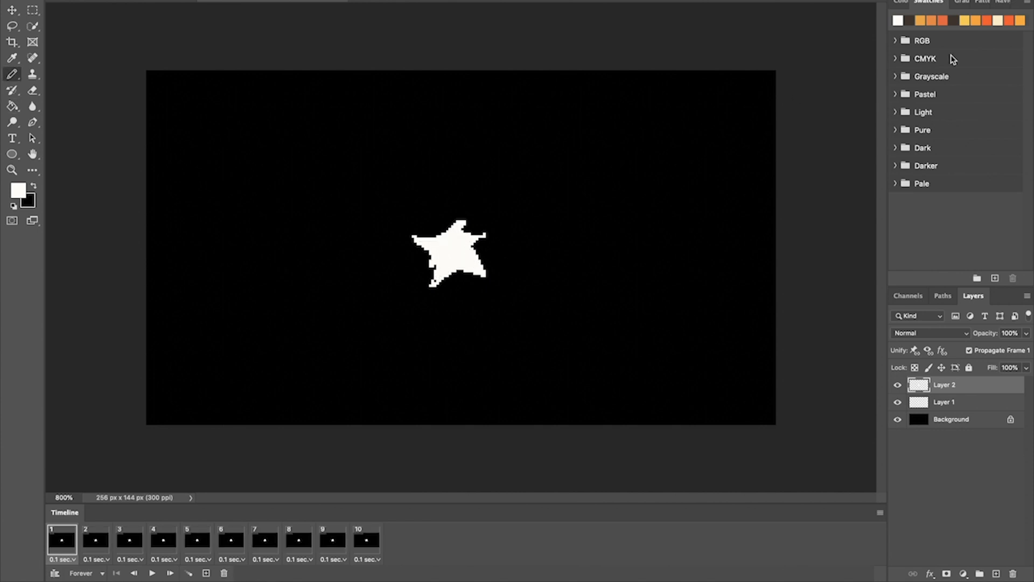
Step: Draw a small jagged yellow shape in the middle of the star, fill it, and sample the star's white as foreground color
click(968, 20)
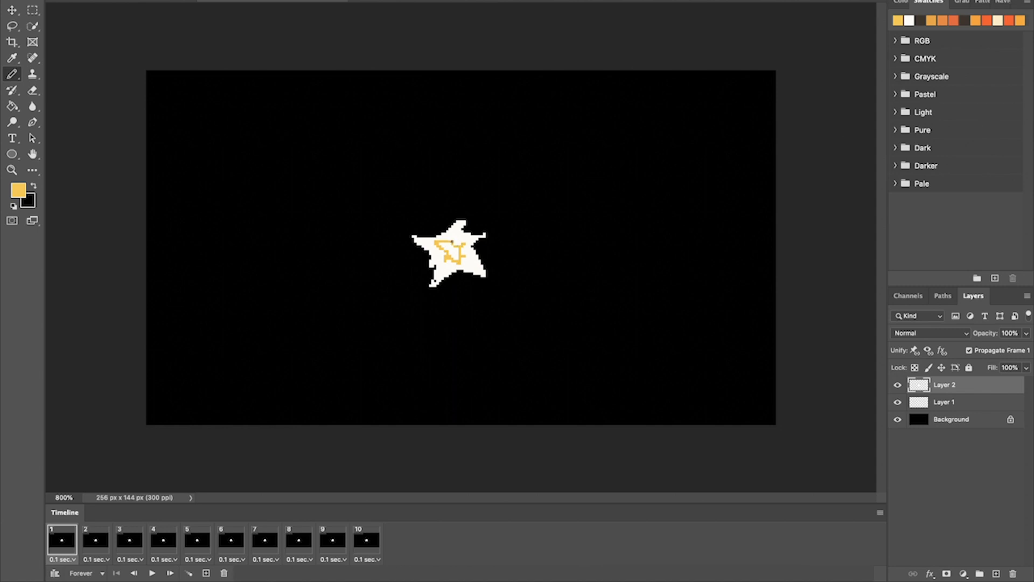
key(g)
click(455, 253)
key(b)
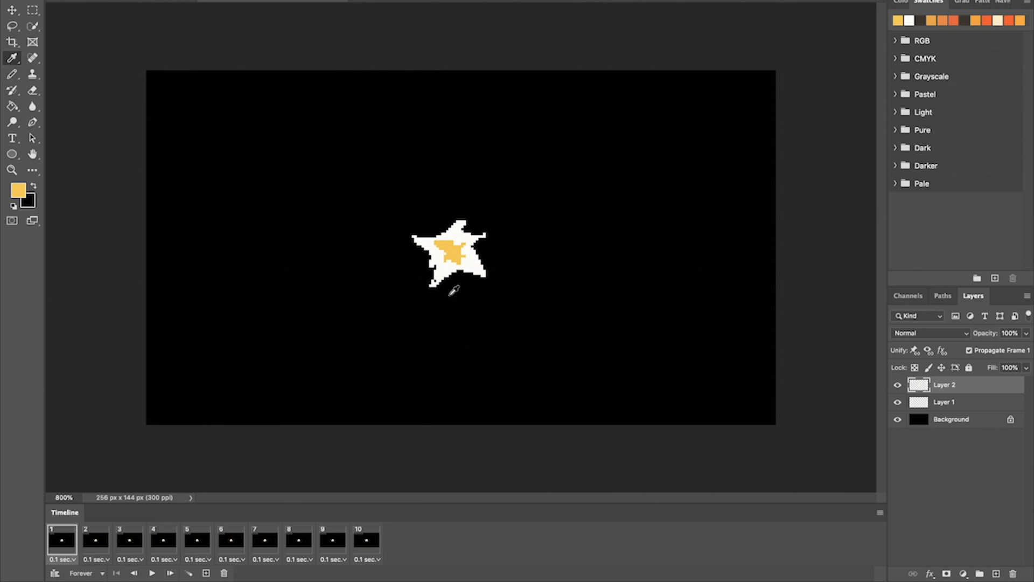
alt+click(448, 276)
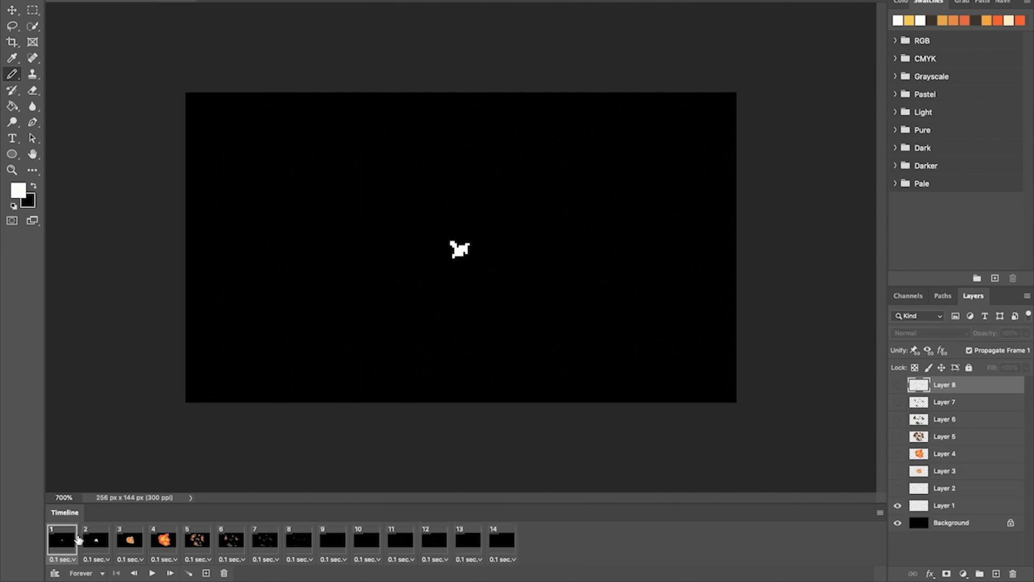
Step: Examine frames 2 and 3 of the finished explosion document and return to the new document
click(93, 540)
click(128, 545)
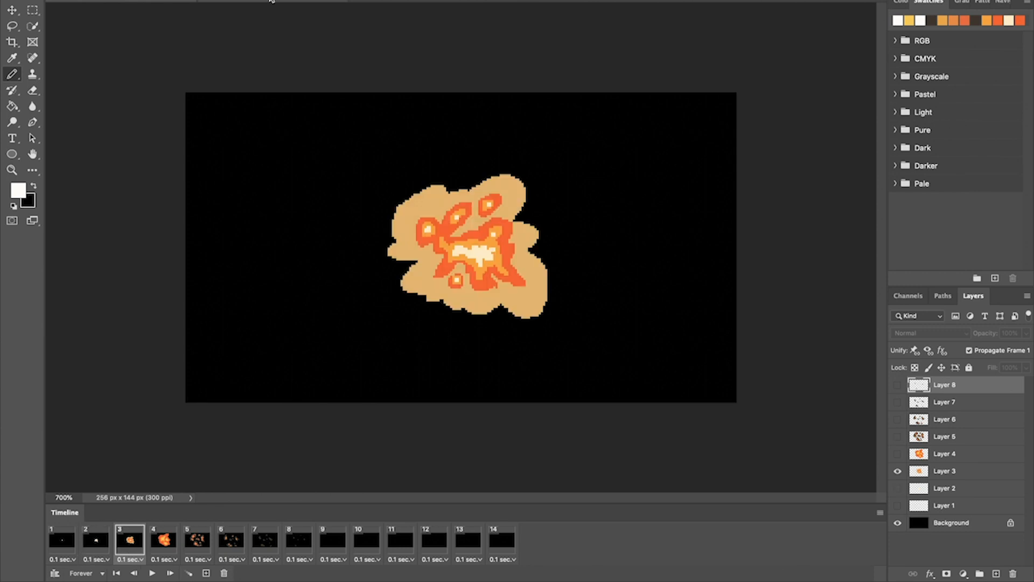
click(272, 4)
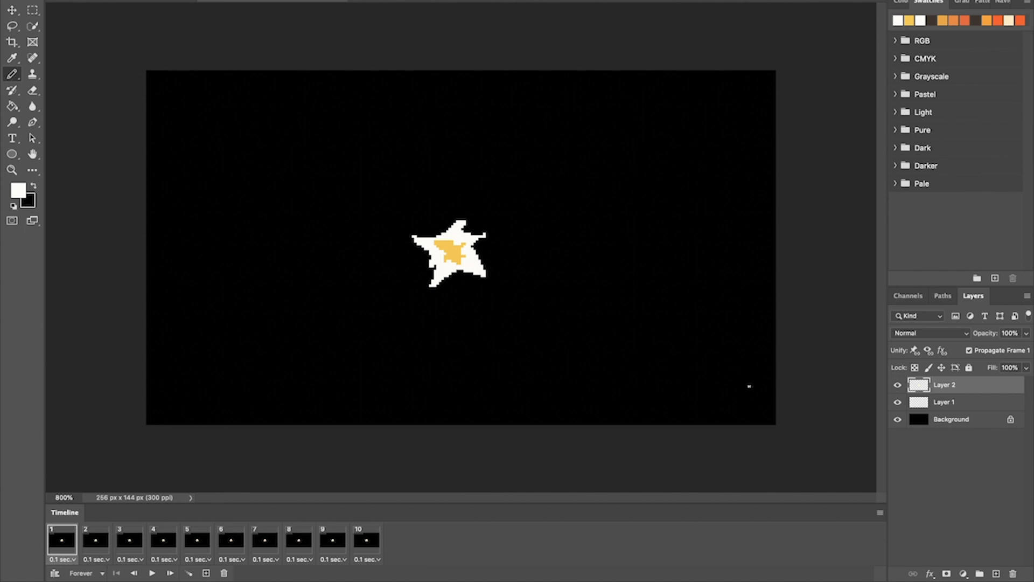
Step: Add a third drawing layer and set the foreground color to light orange, hex f4b066
click(996, 573)
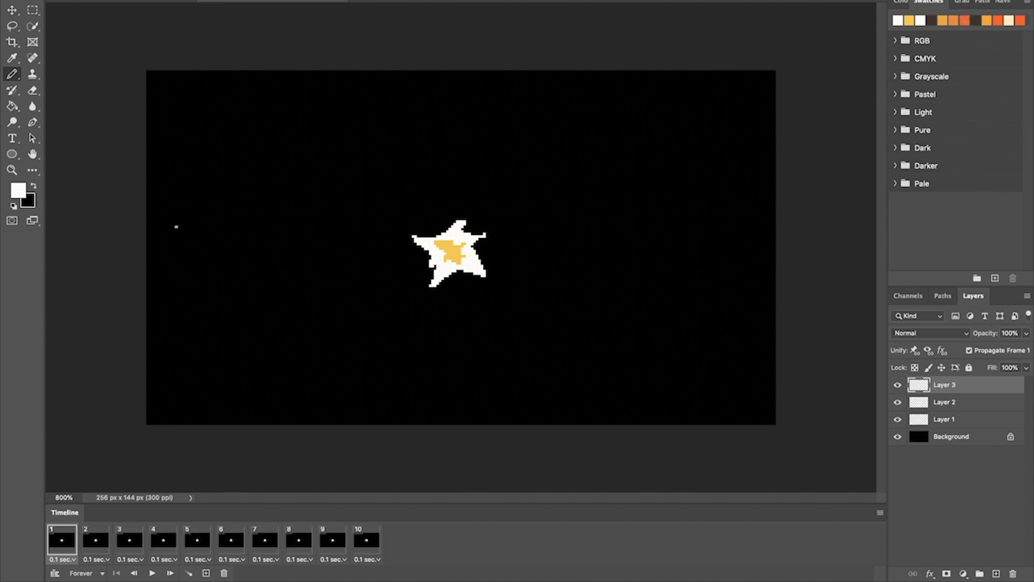
click(17, 190)
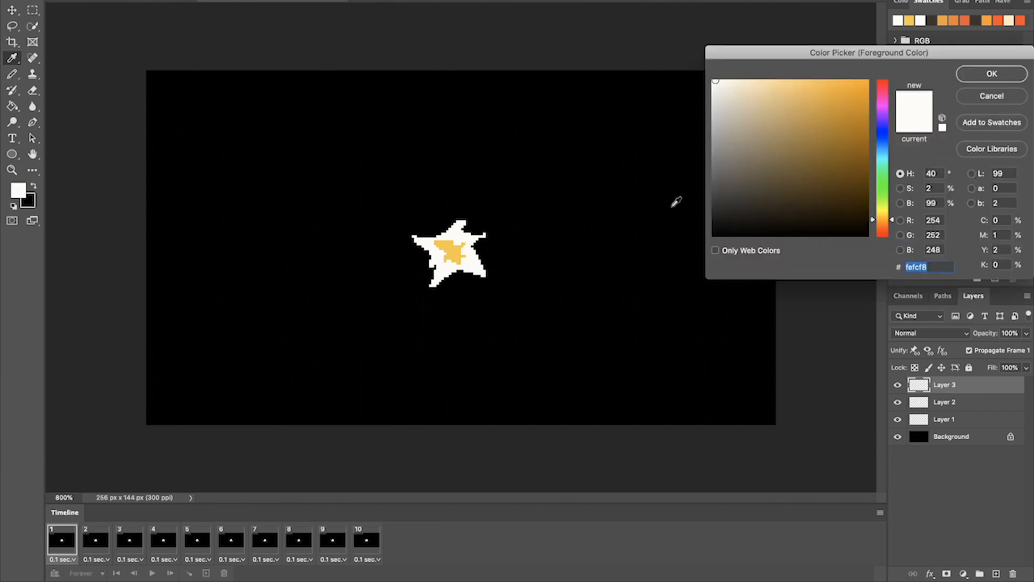
drag(883, 218, 883, 226)
click(776, 89)
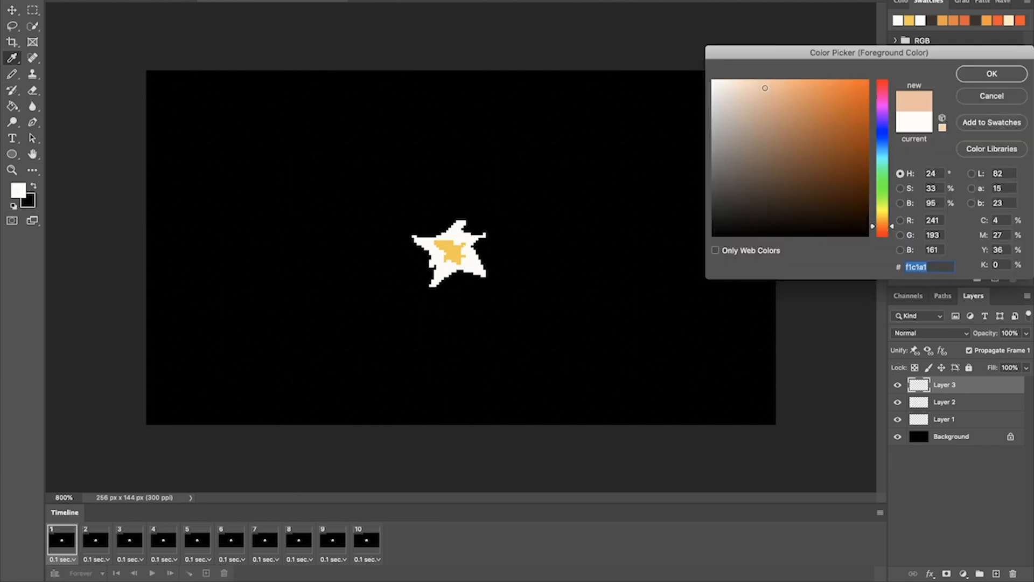
click(791, 89)
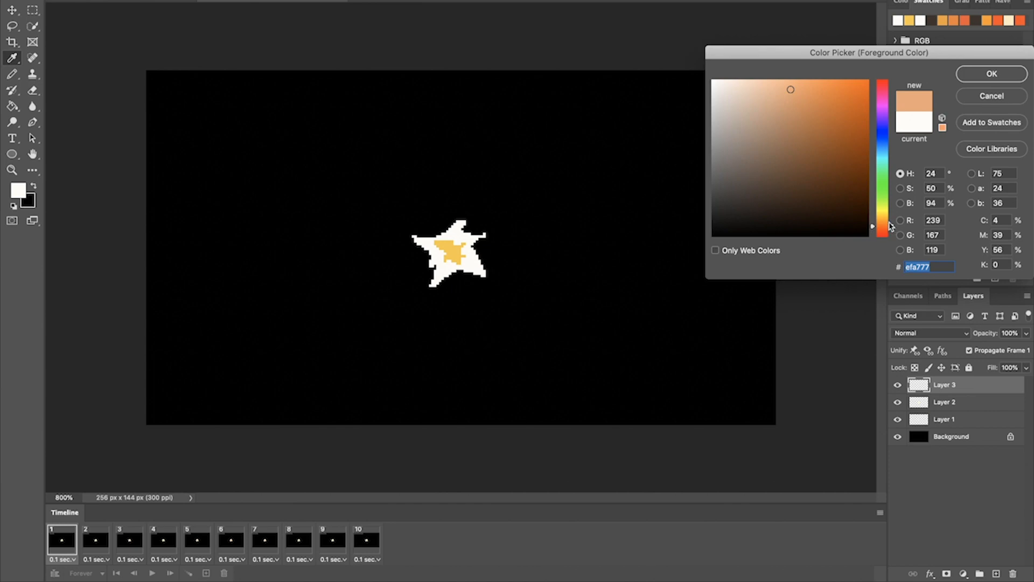
drag(888, 226, 888, 225)
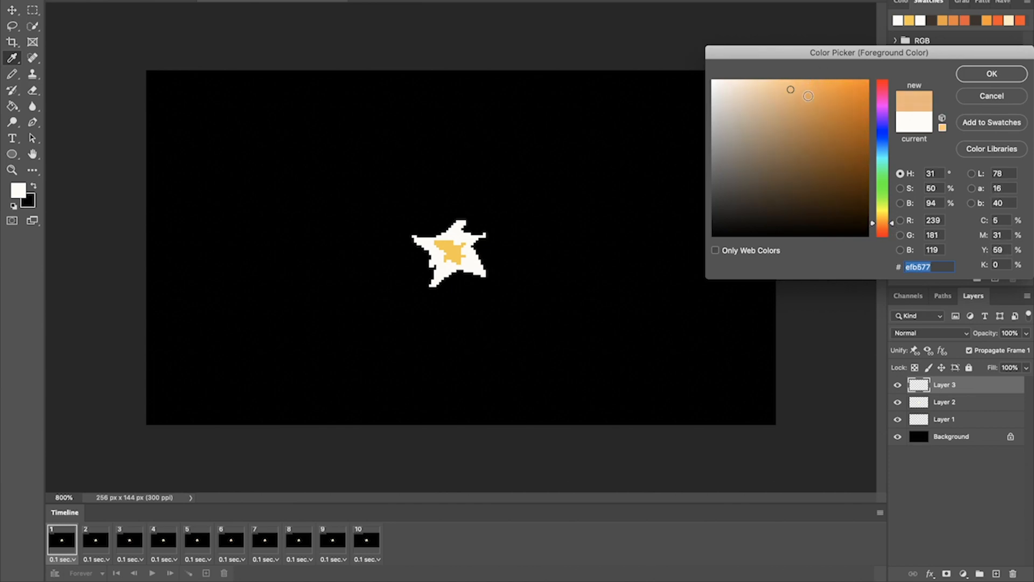
drag(808, 96, 803, 86)
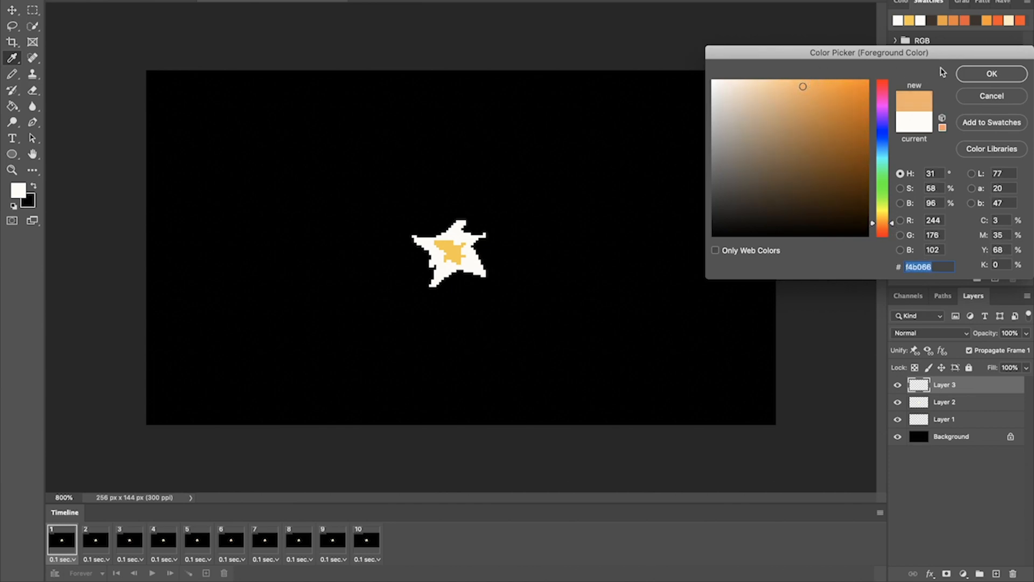
click(971, 70)
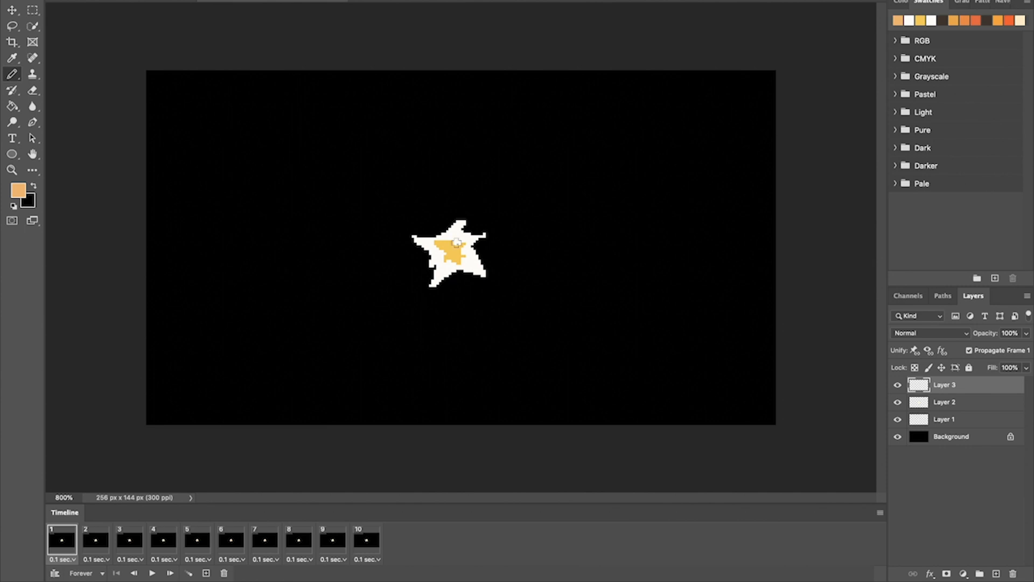
Step: With a much larger pencil, draw an irregular light-orange cloud outline around the star on Layer 3 and fill its interior
key(bracketright)
key(bracketright)
key(bracketright)
key(bracketright)
key(bracketright)
key(bracketright)
mouse_move(423, 302)
mouse_down()
mouse_move(385, 283)
mouse_move(396, 223)
mouse_move(380, 203)
mouse_move(411, 153)
mouse_move(441, 144)
mouse_move(465, 167)
mouse_move(542, 176)
mouse_move(513, 218)
mouse_move(557, 236)
mouse_move(569, 257)
mouse_move(537, 269)
mouse_move(508, 306)
mouse_move(463, 312)
mouse_move(429, 292)
mouse_move(495, 261)
mouse_up()
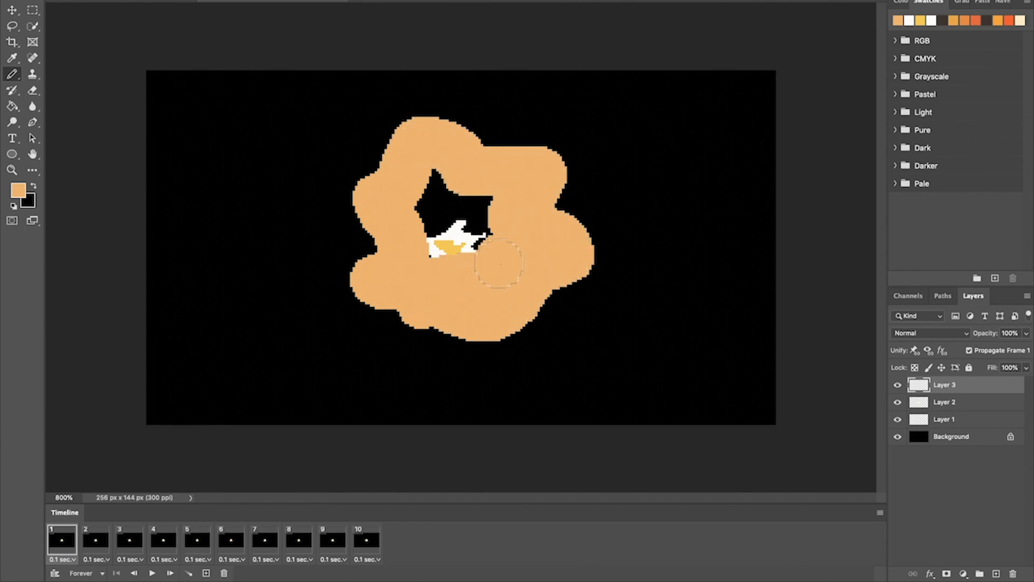
key(super+z)
mouse_move(434, 198)
mouse_down()
mouse_move(402, 188)
mouse_move(388, 230)
mouse_move(402, 247)
mouse_move(394, 280)
mouse_move(427, 294)
mouse_move(487, 282)
mouse_move(508, 297)
mouse_move(555, 282)
mouse_move(538, 207)
mouse_move(436, 201)
mouse_up()
key(g)
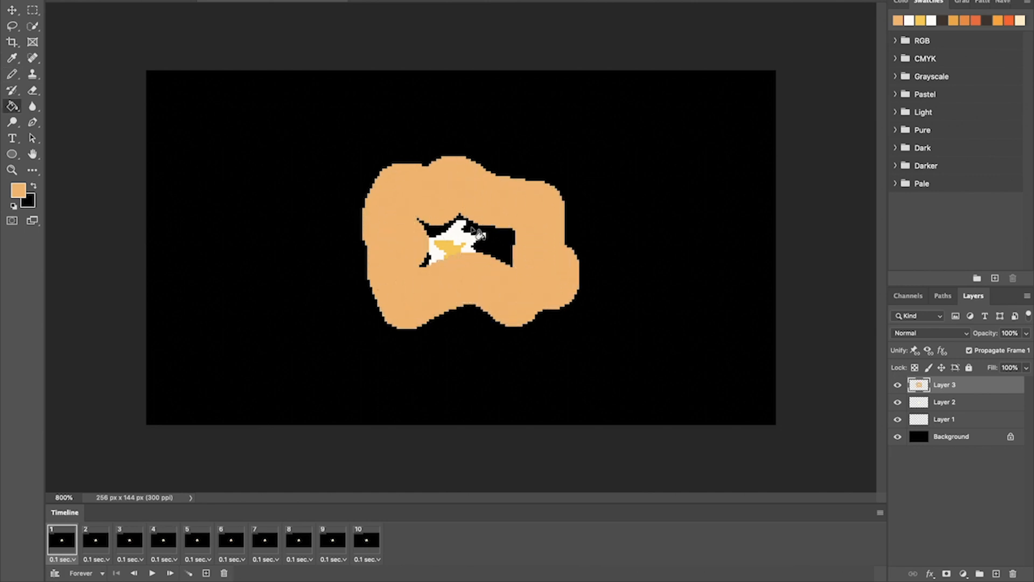
click(474, 233)
key(b)
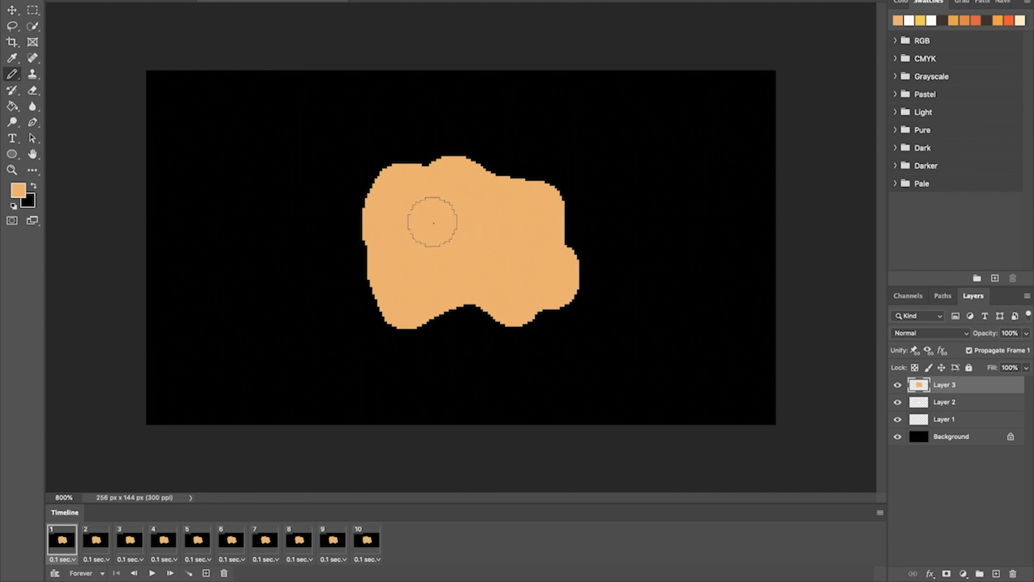
Step: With a smaller pencil, add pointed projections to the cloud's upper-right edge and fill them light orange
key(bracketleft)
key(g)
click(526, 173)
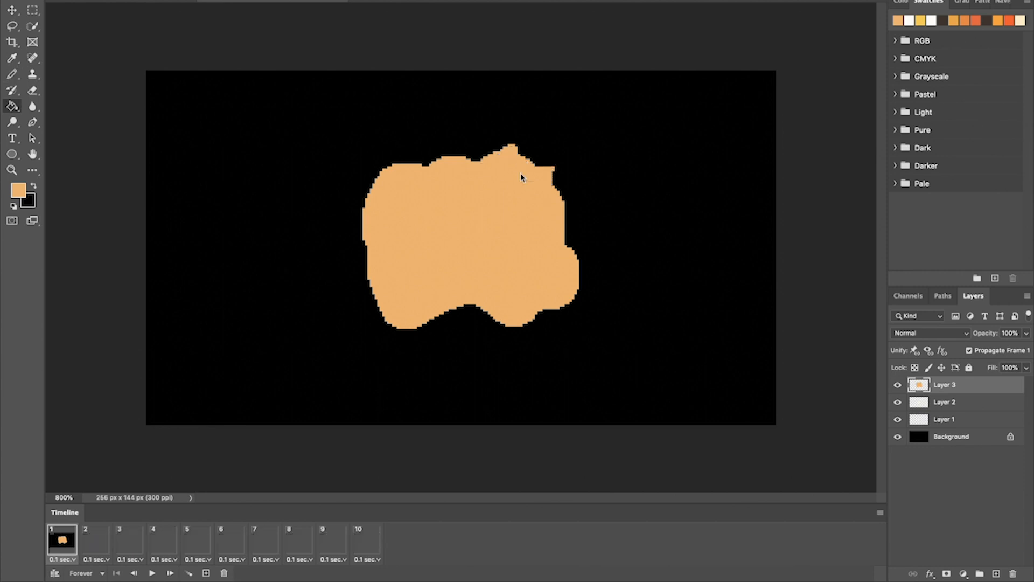
key(b)
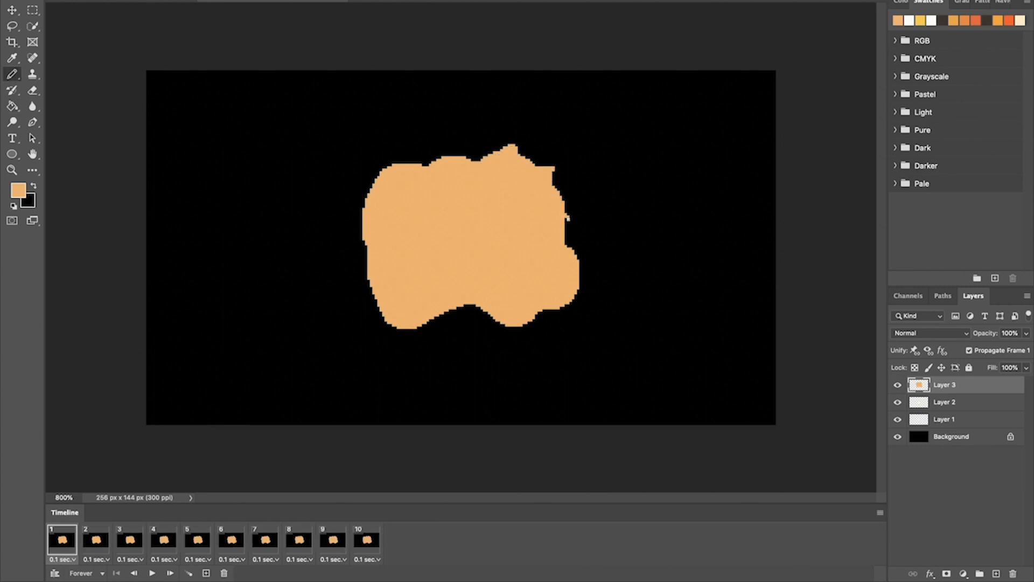
Step: Sample the cloud's light orange and add a filled, pointed spike to its lower-right edge
key(x)
key(space)
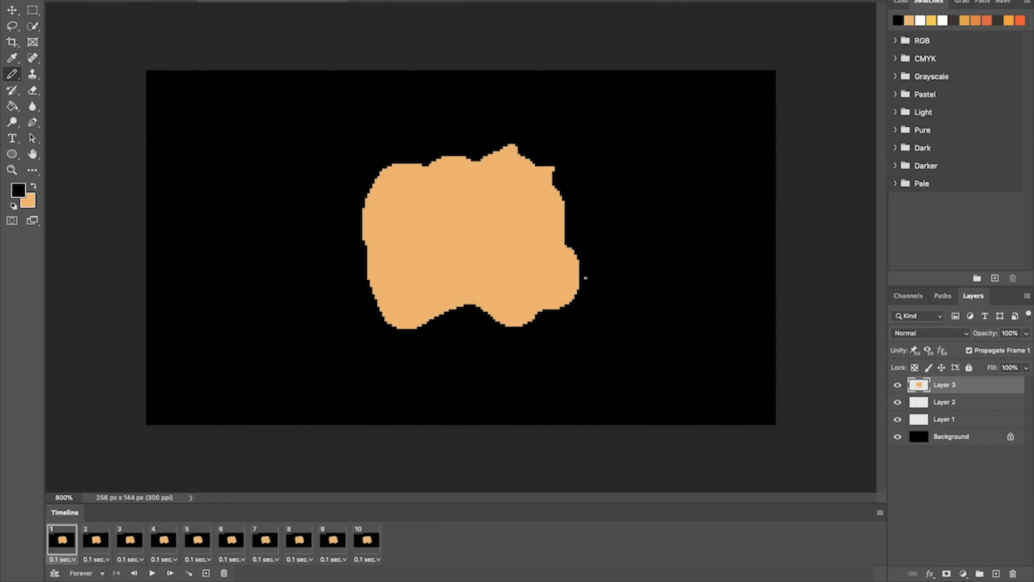
key(i)
click(563, 271)
key(b)
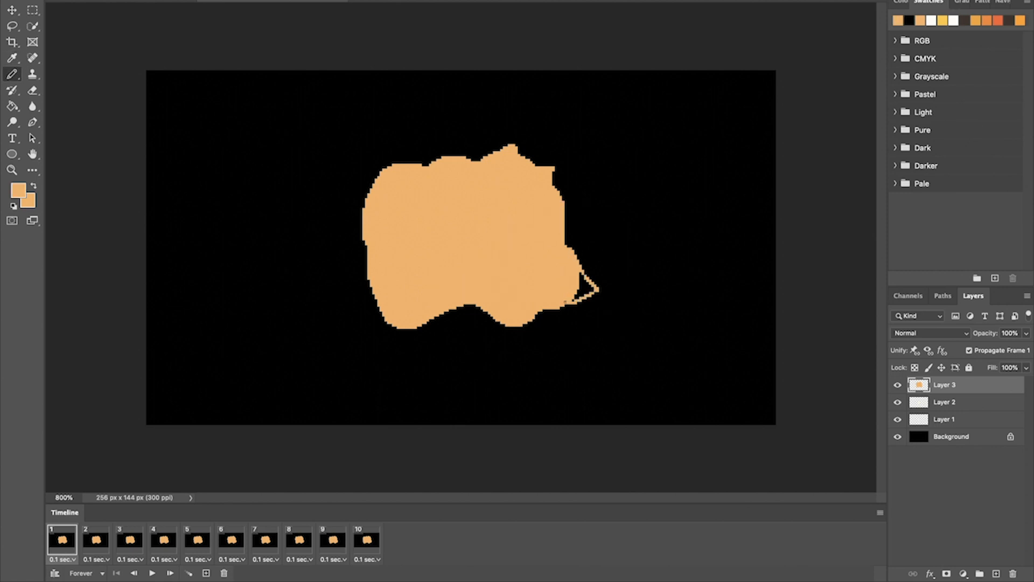
key(g)
click(583, 290)
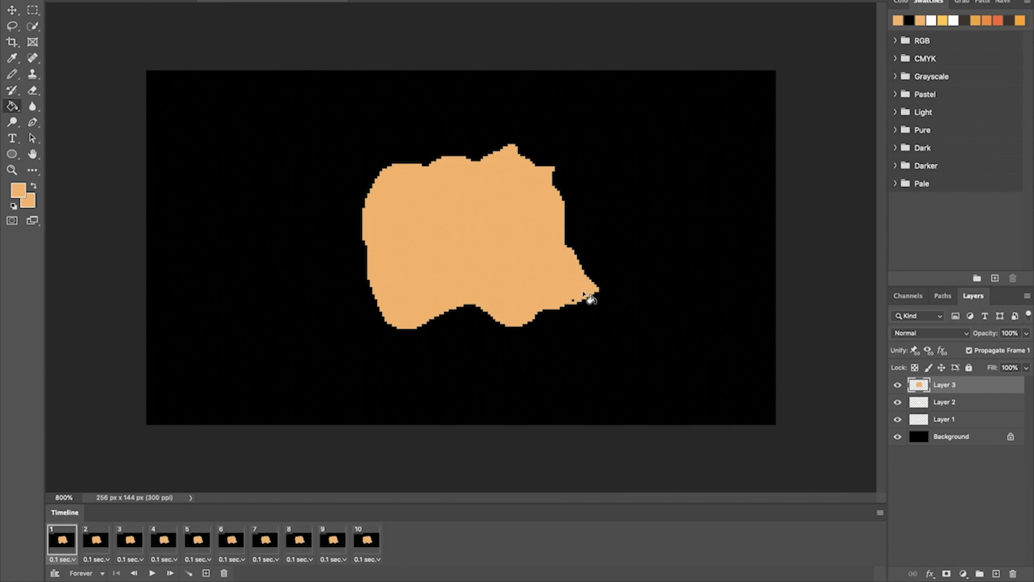
key(b)
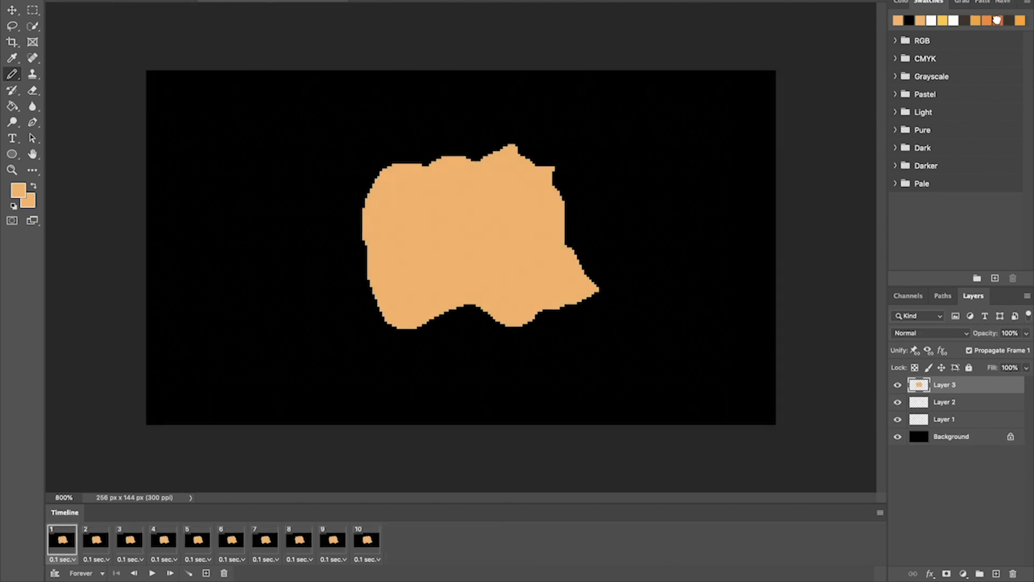
Step: Draw a thick, jagged closed outline inside the cloud in red-orange, hex ee5a38
click(997, 20)
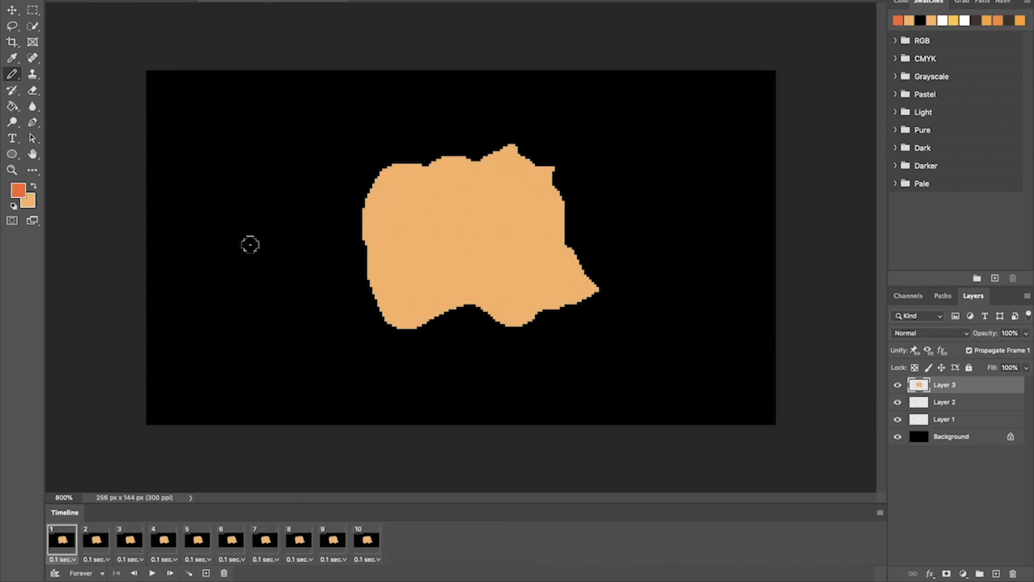
click(22, 197)
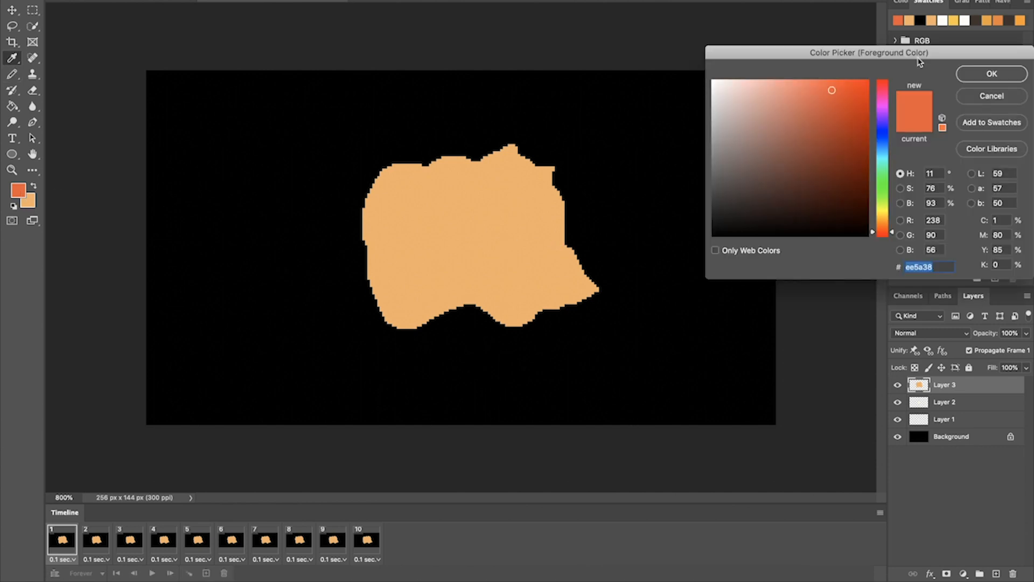
click(997, 93)
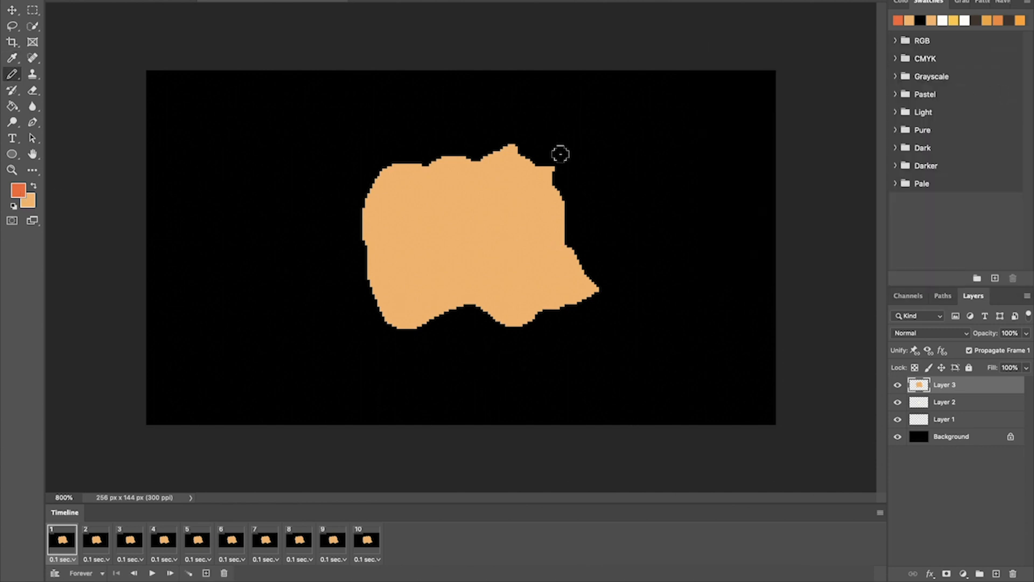
mouse_move(431, 202)
mouse_down()
mouse_move(408, 252)
mouse_move(427, 256)
mouse_move(430, 276)
mouse_move(455, 264)
mouse_move(494, 277)
mouse_move(527, 269)
mouse_move(536, 249)
mouse_move(513, 234)
mouse_move(508, 181)
mouse_move(465, 206)
mouse_move(439, 202)
mouse_up()
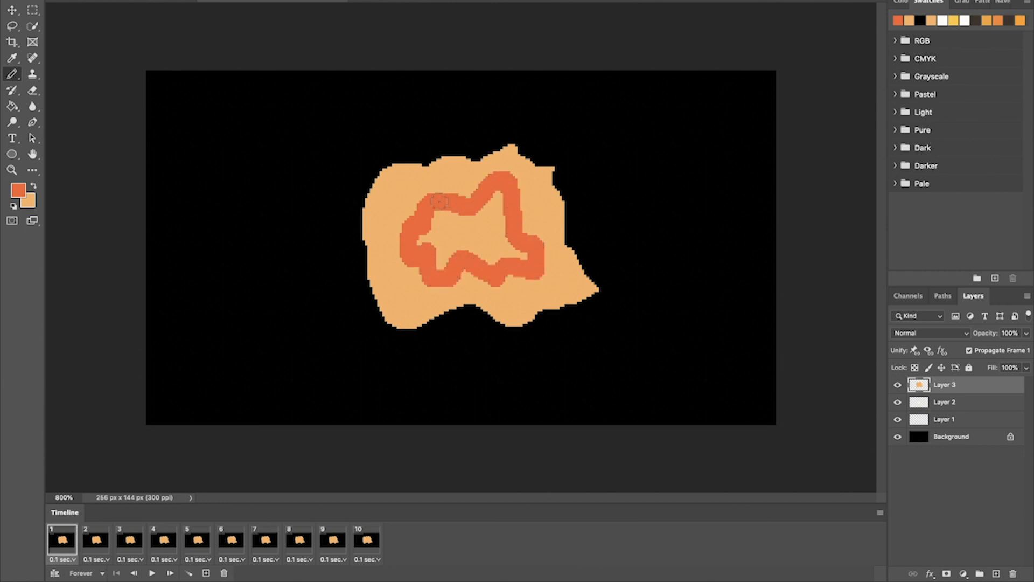
Step: Fill the red-orange outline's interior and paint a smaller orange patch, hex ee8138, in its middle
key(g)
click(469, 232)
key(b)
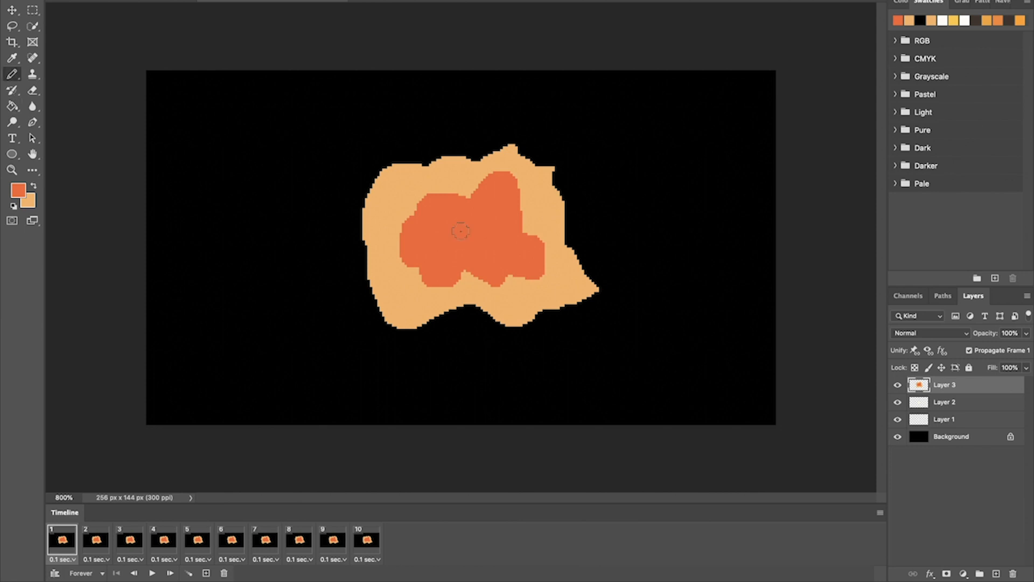
click(998, 21)
mouse_move(447, 222)
mouse_down()
mouse_move(441, 231)
mouse_move(504, 253)
mouse_move(493, 201)
mouse_move(458, 226)
mouse_up()
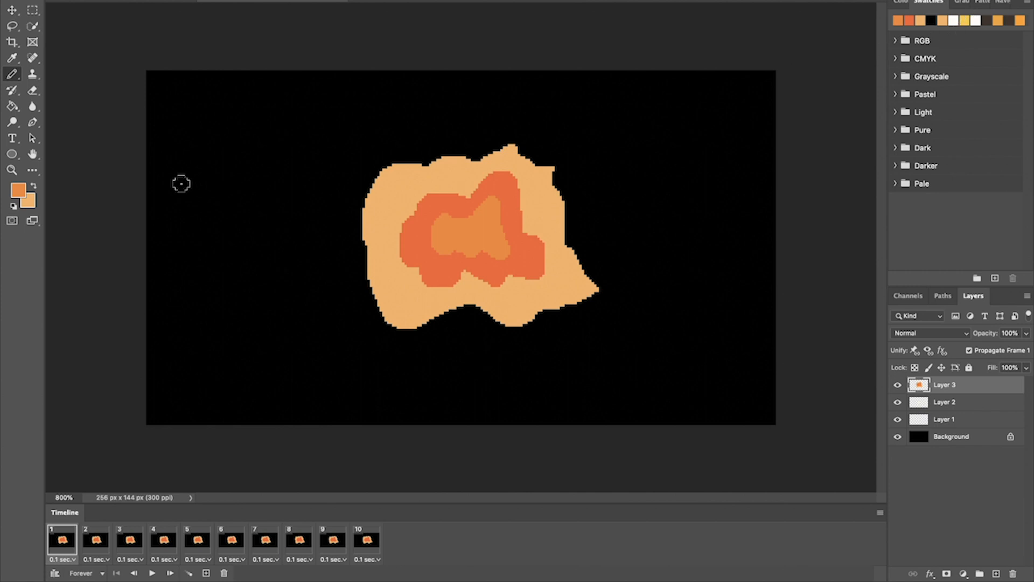
Step: Set the foreground colour to pale cream, hex fae8c2, and paint a small irregular core inside the orange patch
click(22, 195)
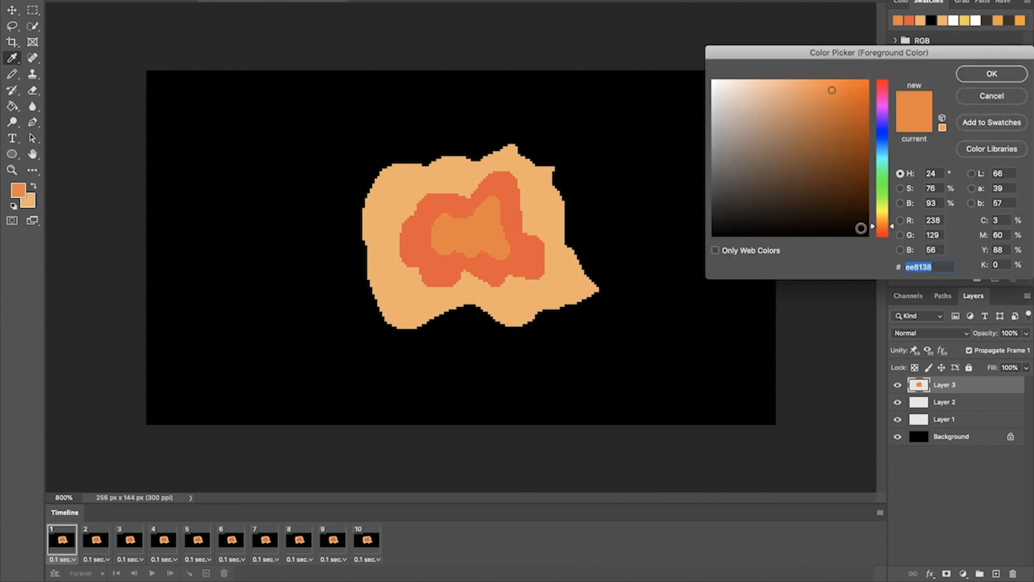
drag(883, 227, 884, 219)
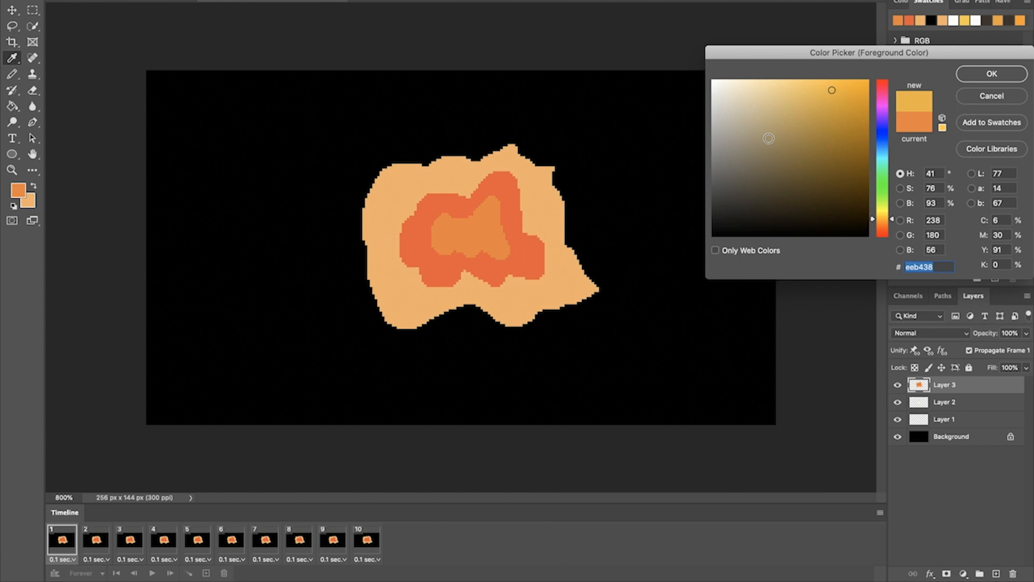
click(748, 81)
click(1005, 73)
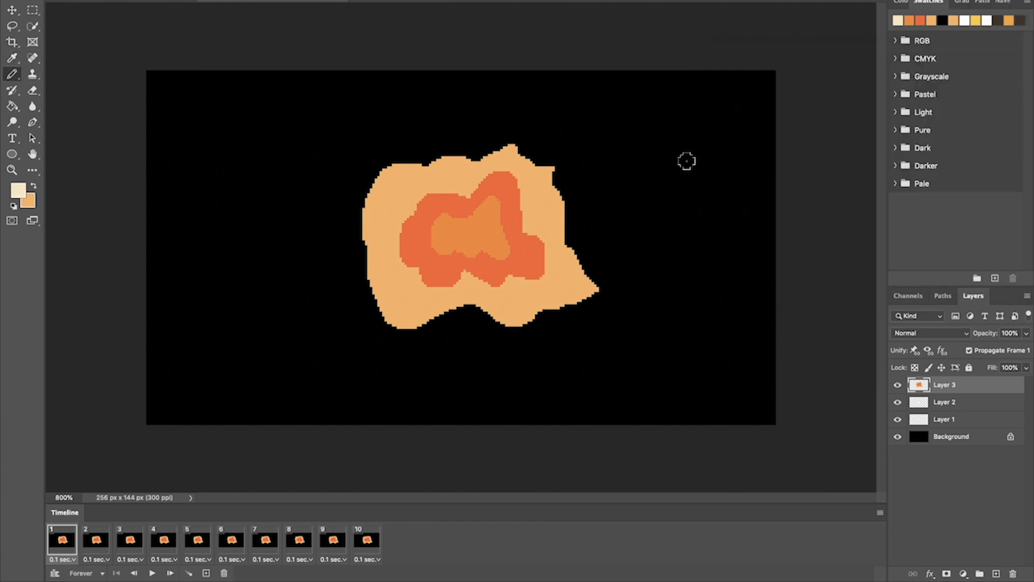
drag(441, 237, 486, 226)
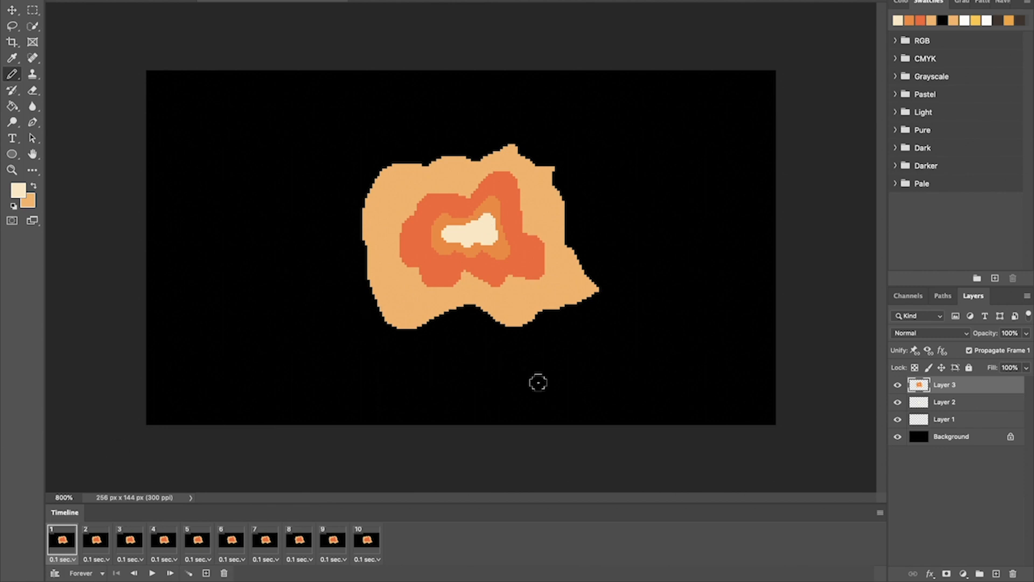
Step: Add a new layer above Layer 3, check frame 4 of the reference explosion and return to the drawing
click(996, 574)
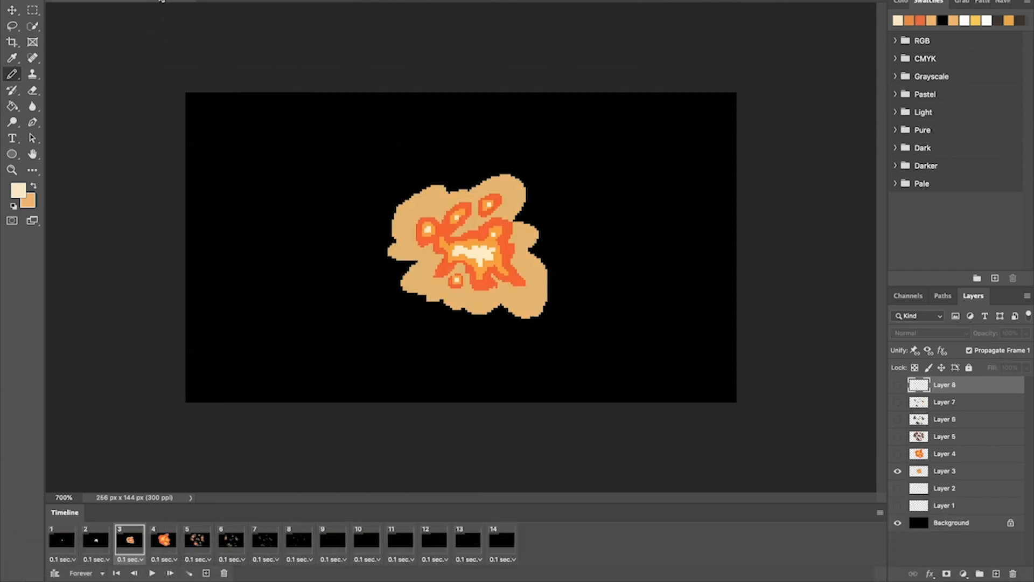
click(167, 538)
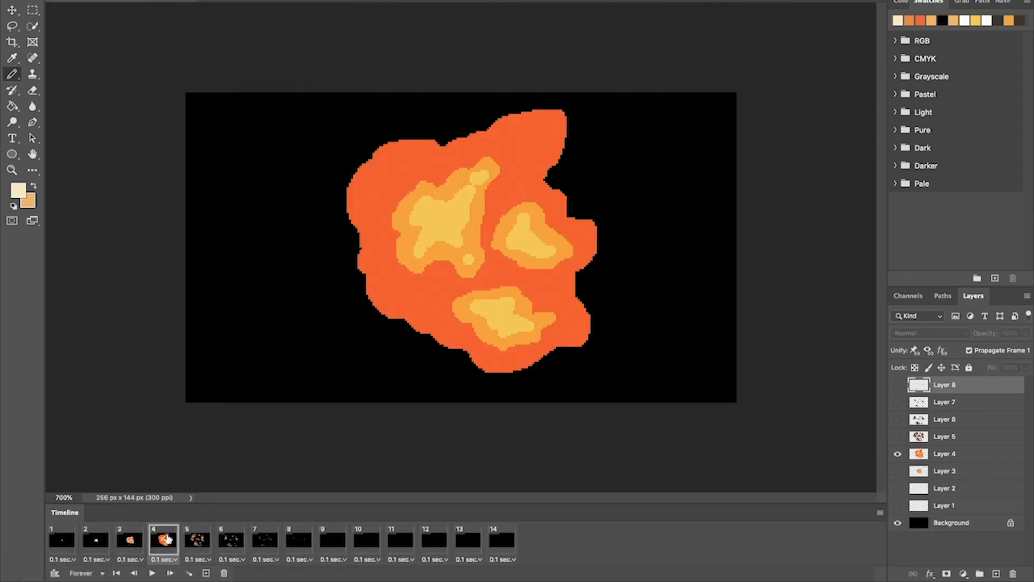
click(291, 3)
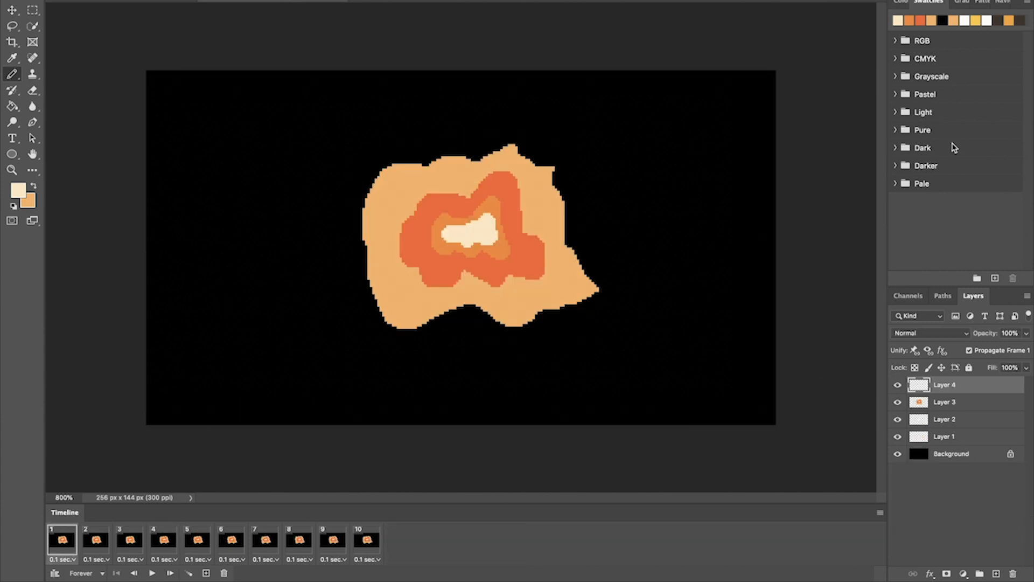
Step: Mix a brighter red-orange from the sampled ee5a38 and draw a large, lobed closed cloud on Layer 4, filling its interior
click(20, 192)
click(415, 252)
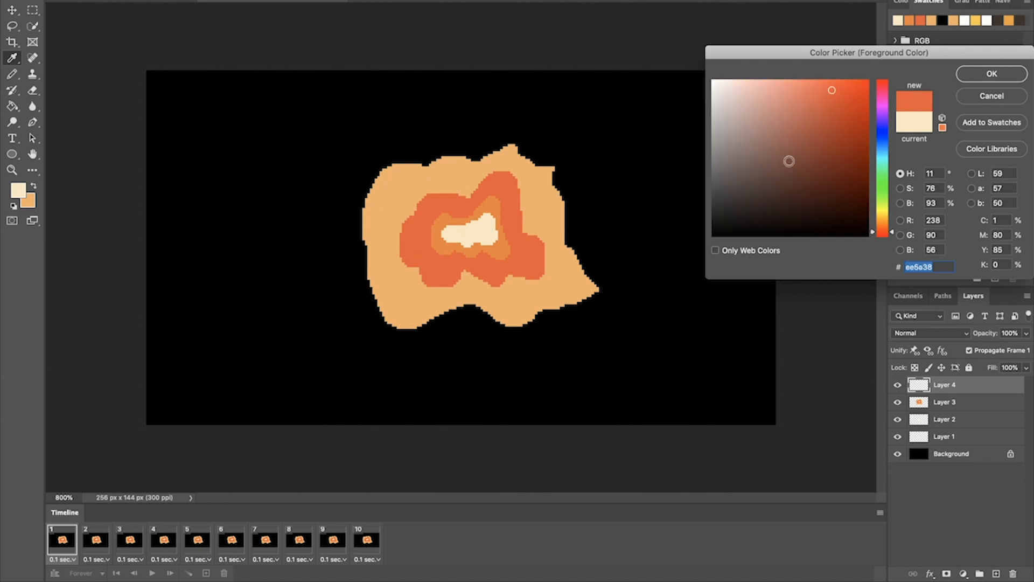
click(841, 87)
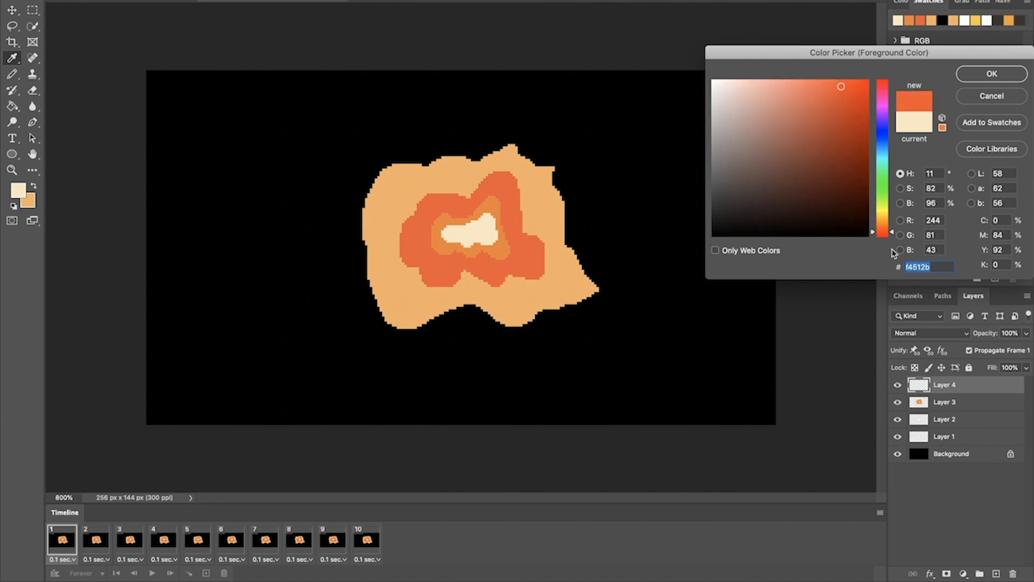
drag(886, 233, 887, 231)
click(984, 73)
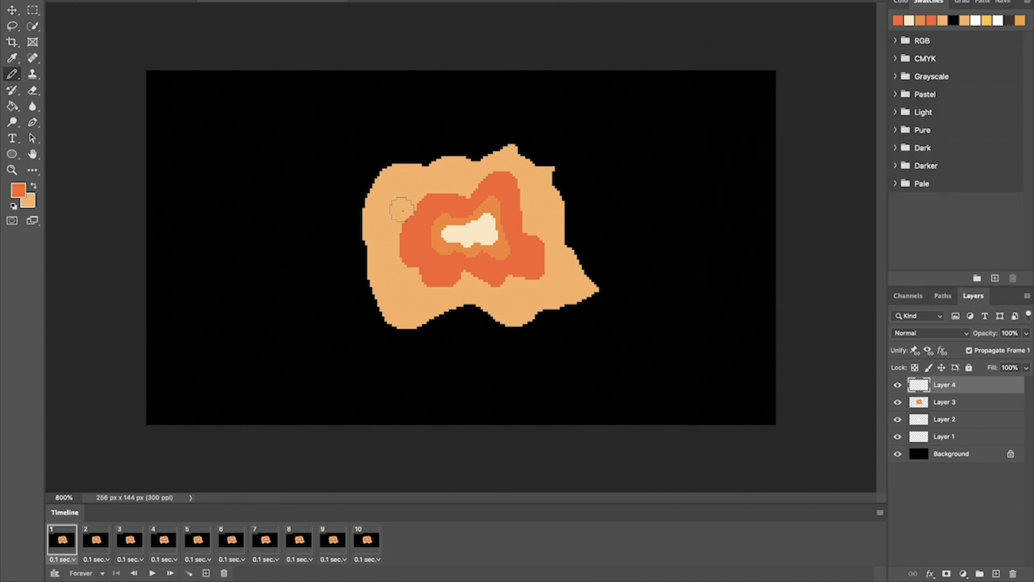
mouse_move(412, 336)
mouse_down()
mouse_move(383, 354)
mouse_move(333, 344)
mouse_move(330, 294)
mouse_move(344, 263)
mouse_move(321, 258)
mouse_move(344, 234)
mouse_move(364, 123)
mouse_move(418, 134)
mouse_move(450, 162)
mouse_move(509, 130)
mouse_move(527, 158)
mouse_move(598, 135)
mouse_move(639, 159)
mouse_move(581, 238)
mouse_move(607, 305)
mouse_move(552, 340)
mouse_move(411, 342)
mouse_up()
key(g)
click(452, 295)
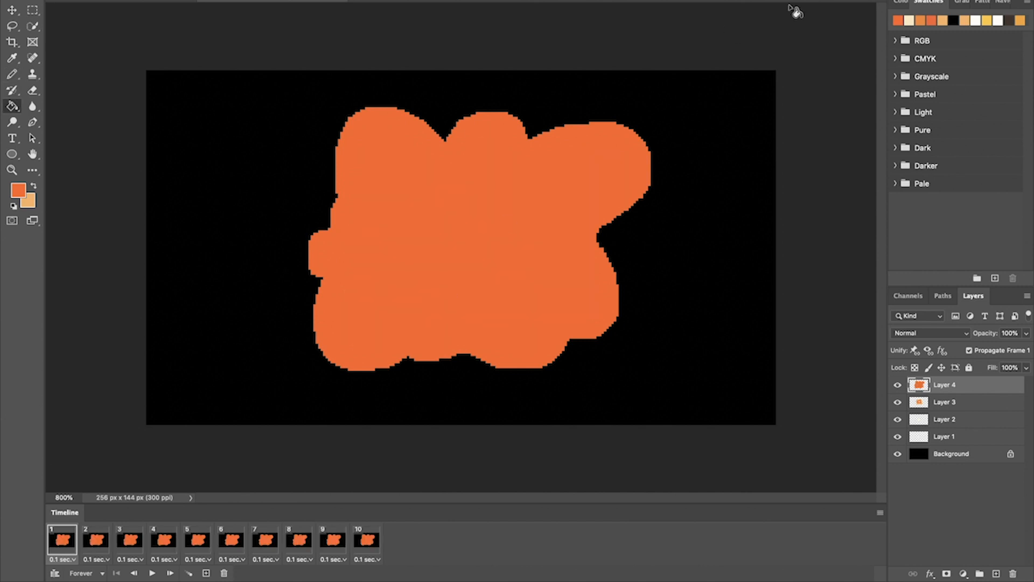
Step: Draw a thick, irregular closed outline inside the large cloud in orange, hex ee8138, and fill it
click(922, 20)
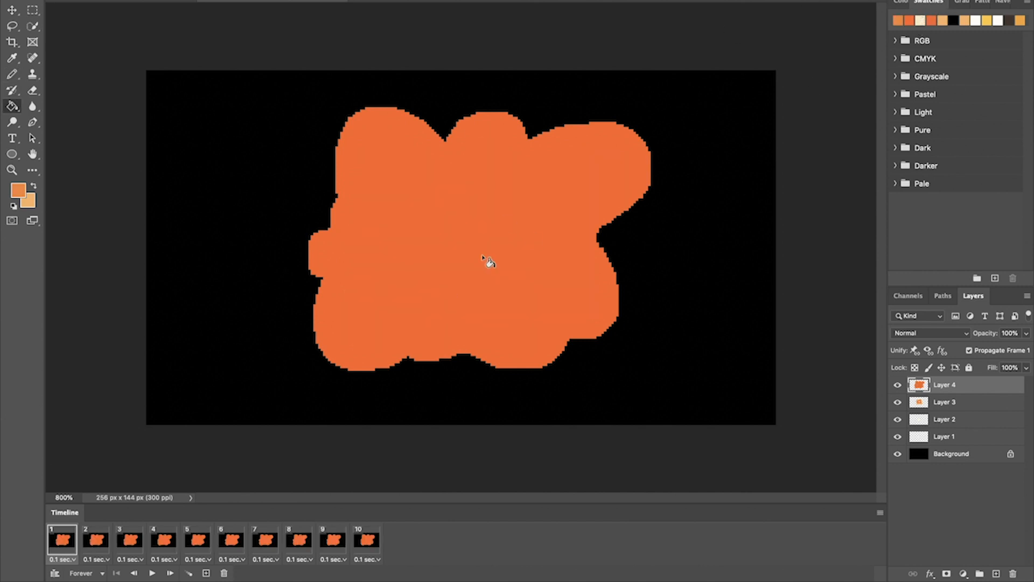
key(b)
mouse_move(413, 172)
mouse_down()
mouse_move(392, 196)
mouse_move(408, 229)
mouse_move(445, 239)
mouse_move(395, 284)
mouse_move(398, 307)
mouse_move(445, 294)
mouse_move(476, 316)
mouse_move(484, 300)
mouse_move(538, 305)
mouse_move(560, 277)
mouse_move(526, 259)
mouse_move(555, 214)
mouse_move(545, 197)
mouse_move(510, 200)
mouse_move(460, 169)
mouse_move(427, 179)
mouse_up()
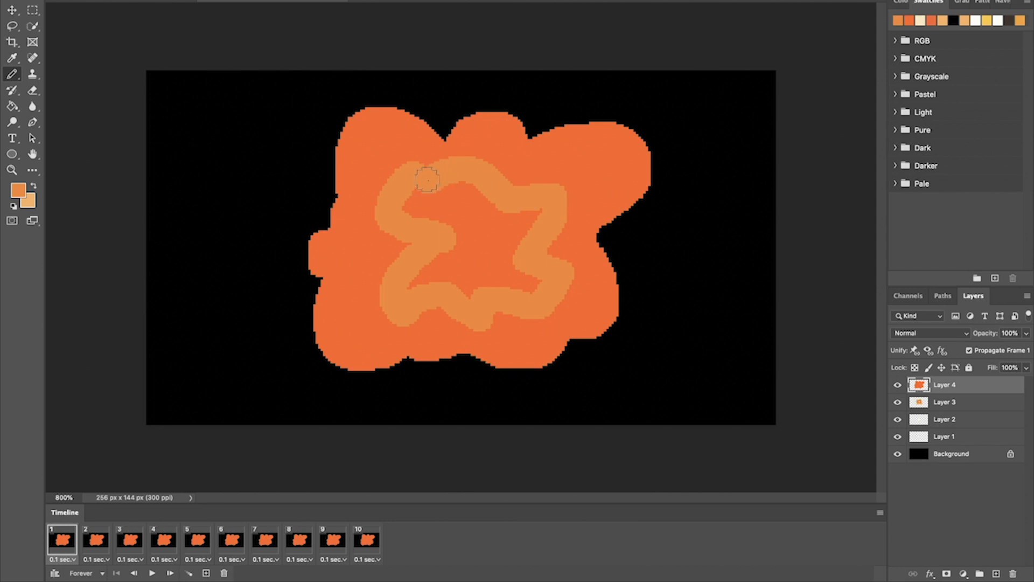
key(g)
click(479, 206)
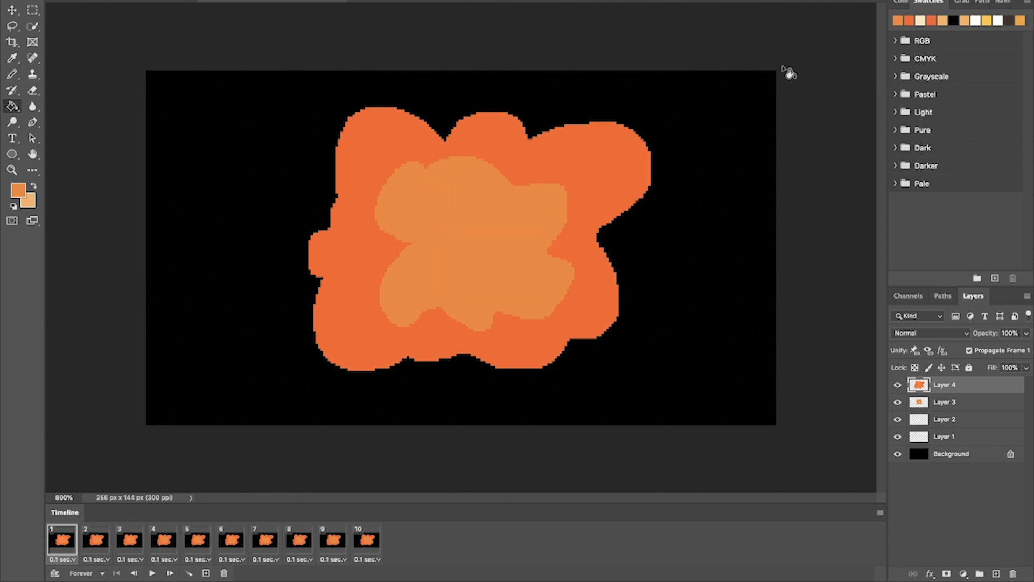
Step: Paint three yellow patches on the orange area: a wide one in its upper part and two smaller ones below
click(985, 19)
key(b)
mouse_move(445, 203)
mouse_down()
mouse_move(475, 243)
mouse_move(524, 224)
mouse_move(488, 197)
mouse_move(455, 201)
mouse_move(481, 208)
mouse_up()
drag(450, 258, 436, 272)
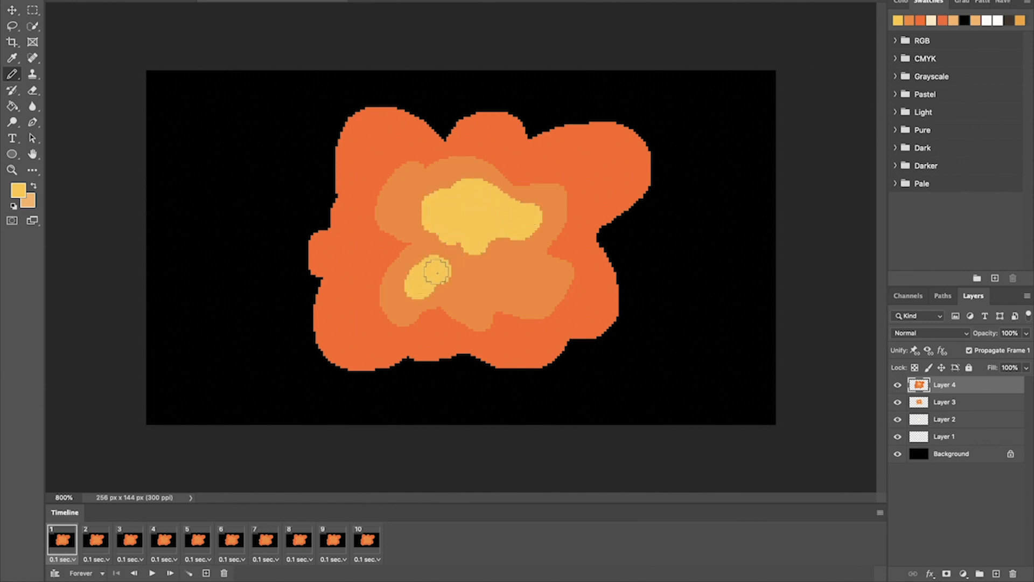
mouse_move(514, 277)
mouse_down()
mouse_move(531, 289)
mouse_move(510, 283)
mouse_move(478, 297)
mouse_move(479, 286)
mouse_move(521, 280)
mouse_up()
Step: Paint a pale cream core inside each of the three yellow patches
click(930, 21)
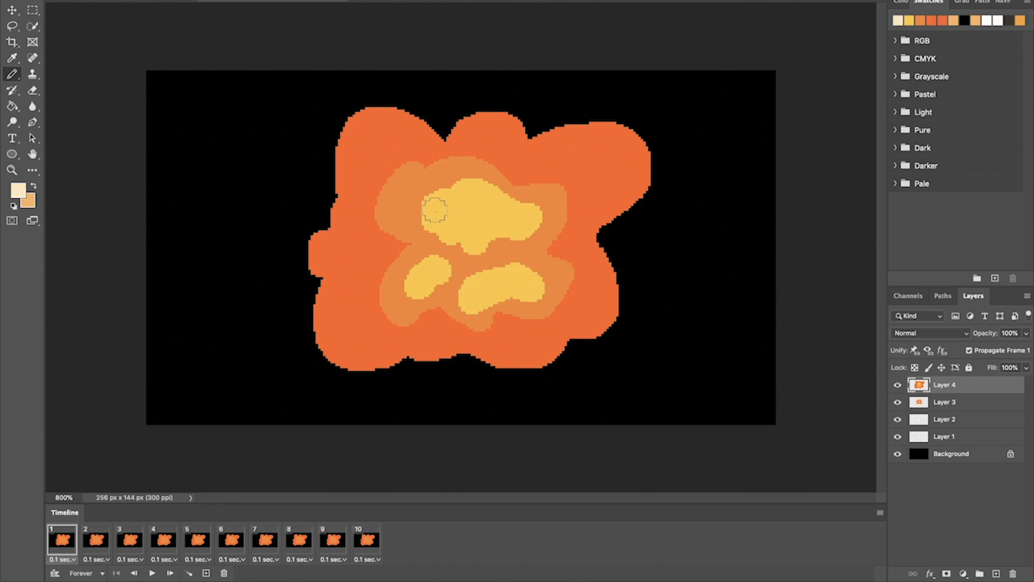
mouse_move(434, 210)
mouse_down()
mouse_move(477, 219)
mouse_move(484, 205)
mouse_move(515, 217)
mouse_up()
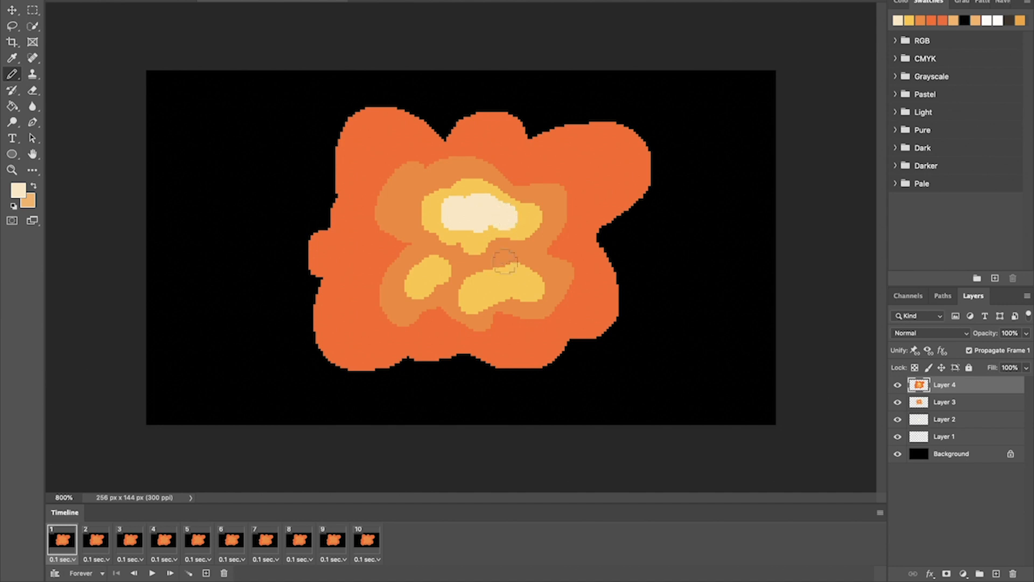
drag(509, 276, 483, 294)
drag(435, 268, 424, 278)
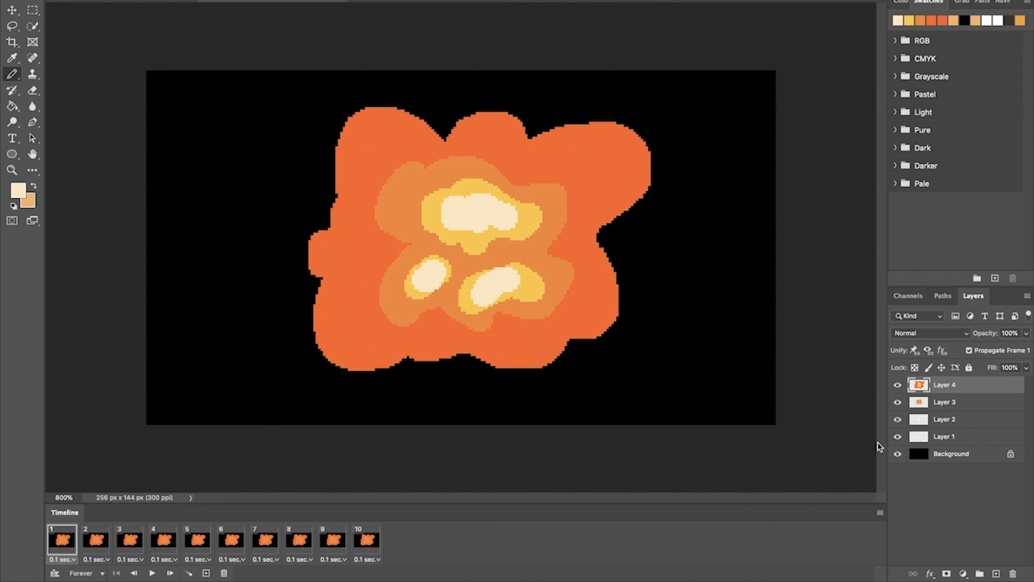
Step: On a new layer, draw a thick, jagged closed cloud outline in dark brown, hex 322c29, around the explosion and fill it
click(996, 574)
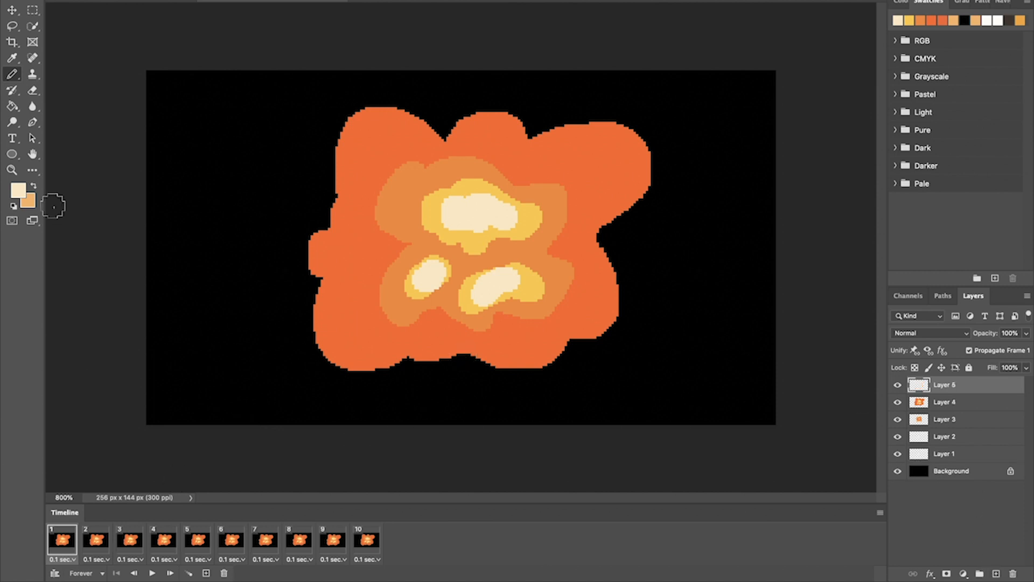
click(20, 192)
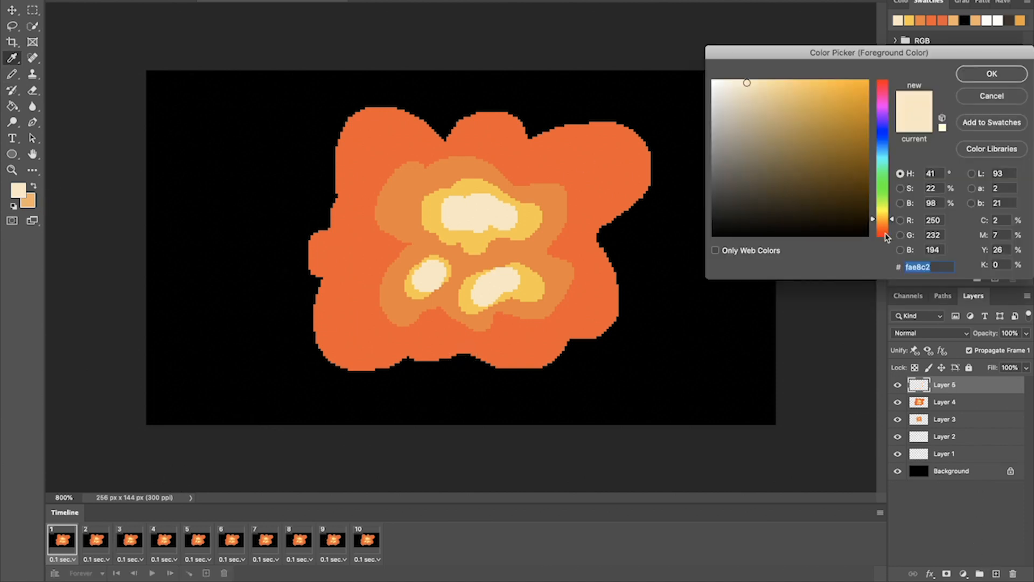
drag(887, 237, 889, 230)
drag(760, 206, 740, 205)
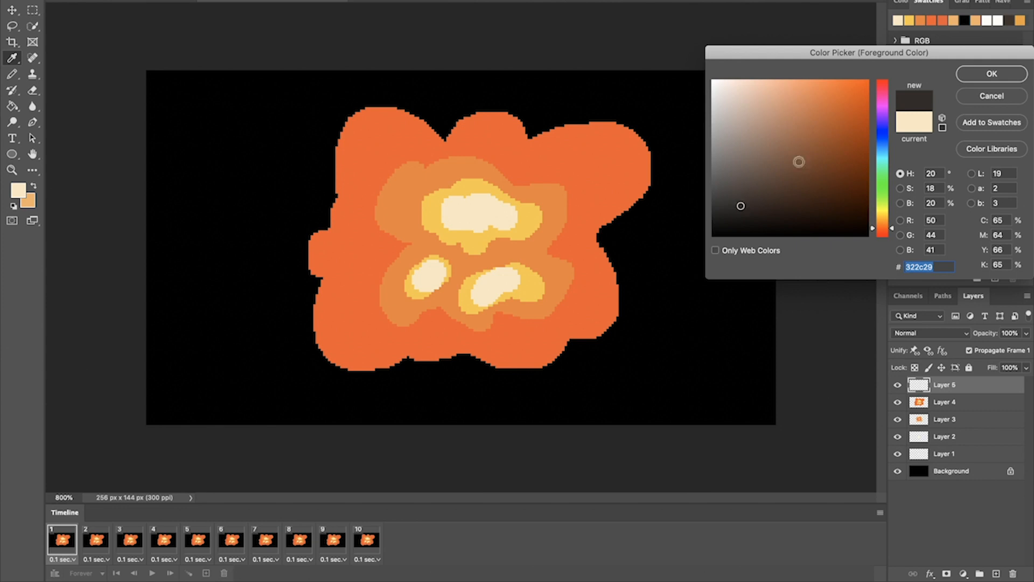
click(1001, 80)
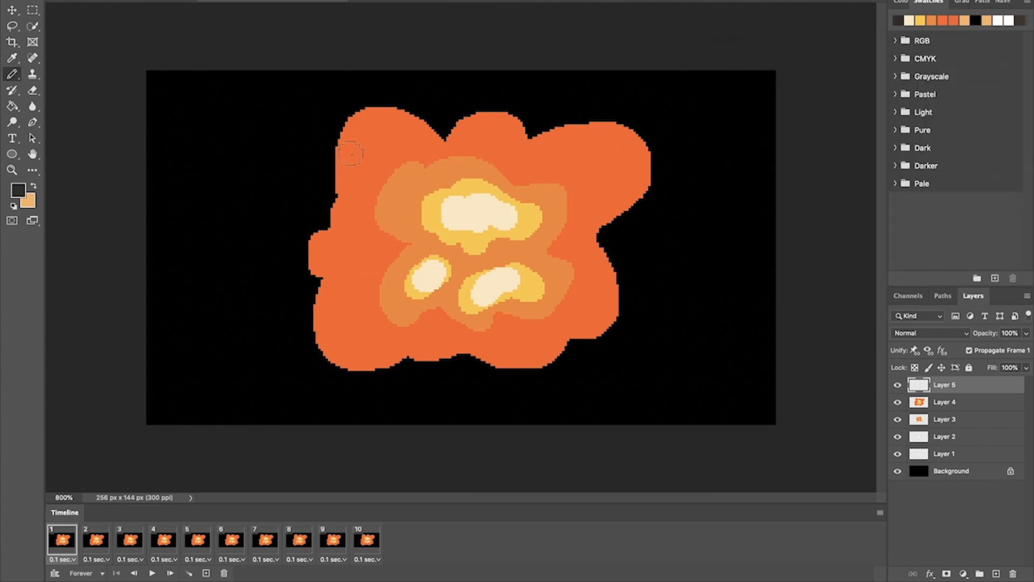
mouse_move(355, 137)
mouse_down()
mouse_move(308, 167)
mouse_move(336, 217)
mouse_move(297, 283)
mouse_move(336, 312)
mouse_move(360, 372)
mouse_move(387, 385)
mouse_move(440, 347)
mouse_move(570, 372)
mouse_move(581, 359)
mouse_move(615, 361)
mouse_move(623, 348)
mouse_move(605, 331)
mouse_move(610, 257)
mouse_move(646, 209)
mouse_move(605, 131)
mouse_move(508, 139)
mouse_move(453, 120)
mouse_move(358, 138)
mouse_up()
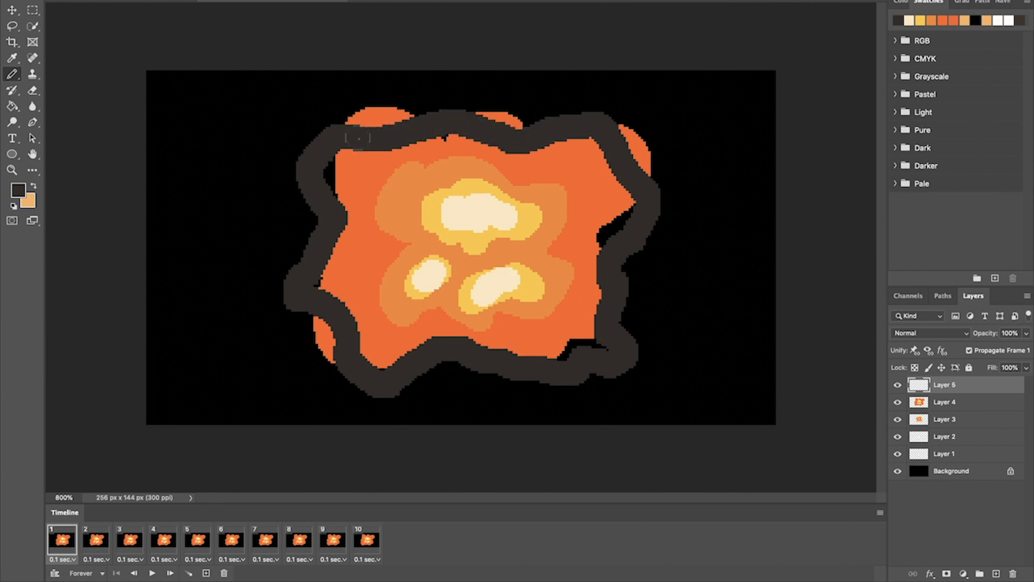
key(g)
click(458, 183)
key(b)
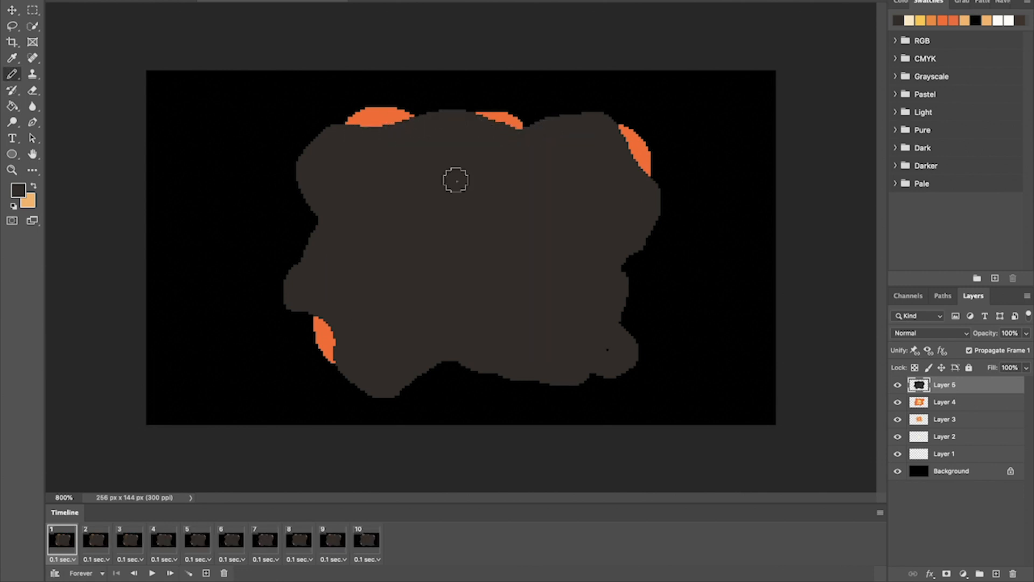
Step: Draw an irregular red-orange shape on the left half of the dark cloud and fill its interior
click(941, 20)
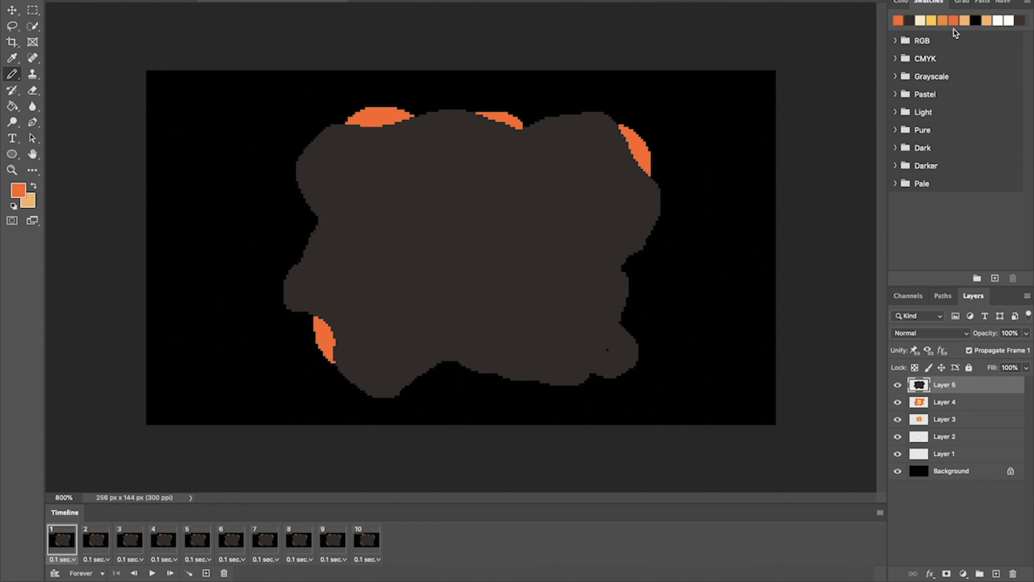
mouse_move(358, 171)
mouse_down()
mouse_move(374, 195)
mouse_move(385, 165)
mouse_move(362, 187)
mouse_move(382, 213)
mouse_move(357, 252)
mouse_move(399, 292)
mouse_move(453, 252)
mouse_move(430, 218)
mouse_move(425, 177)
mouse_move(389, 173)
mouse_up()
key(super+z)
key(g)
click(409, 205)
key(b)
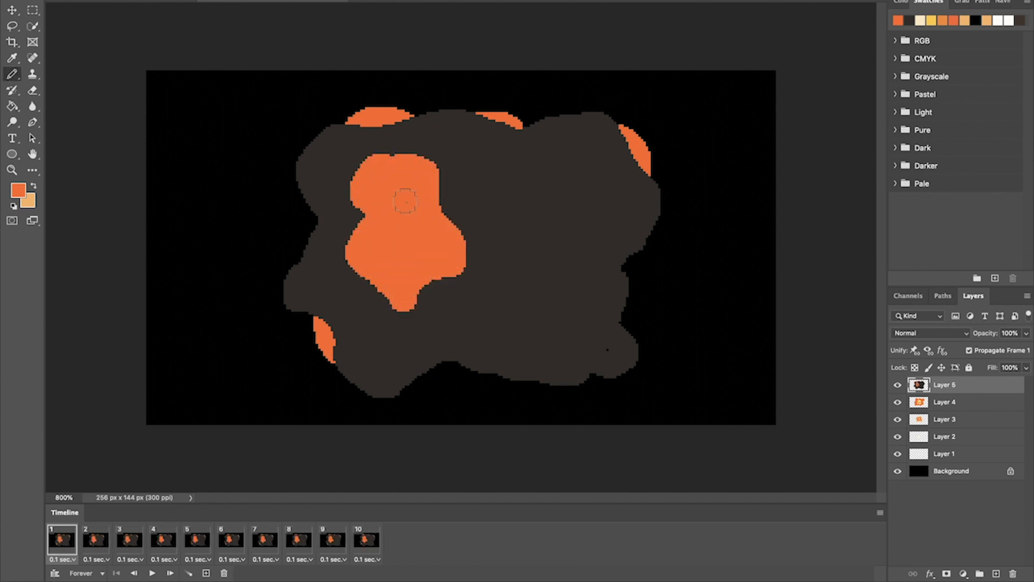
Step: Draw a second closed red-orange shape, tapering downward, on the right half of the dark cloud and fill it
mouse_move(501, 170)
mouse_down()
mouse_move(502, 201)
mouse_move(540, 232)
mouse_move(554, 271)
mouse_move(617, 220)
mouse_move(564, 166)
mouse_move(522, 166)
mouse_up()
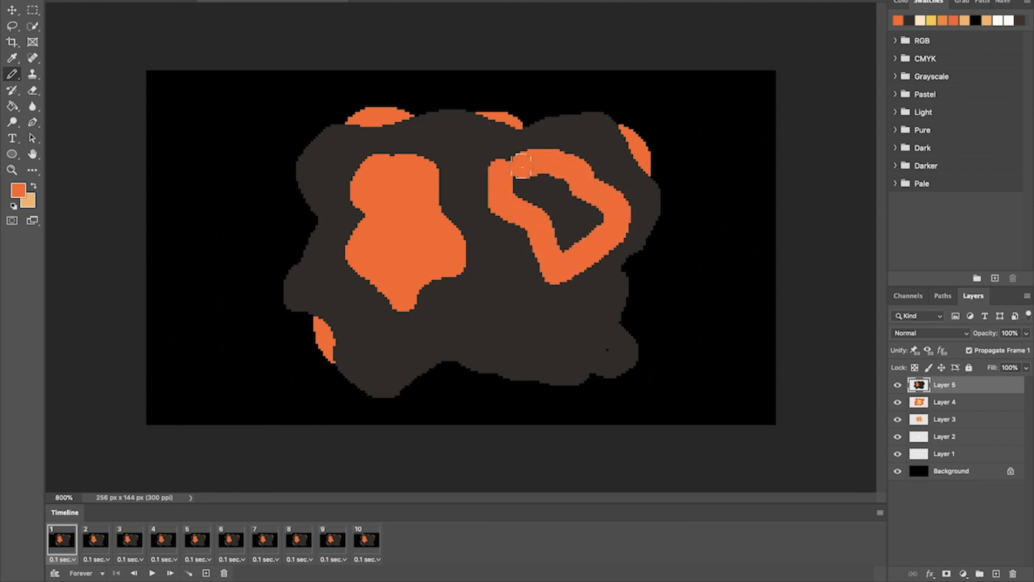
key(g)
click(550, 194)
key(b)
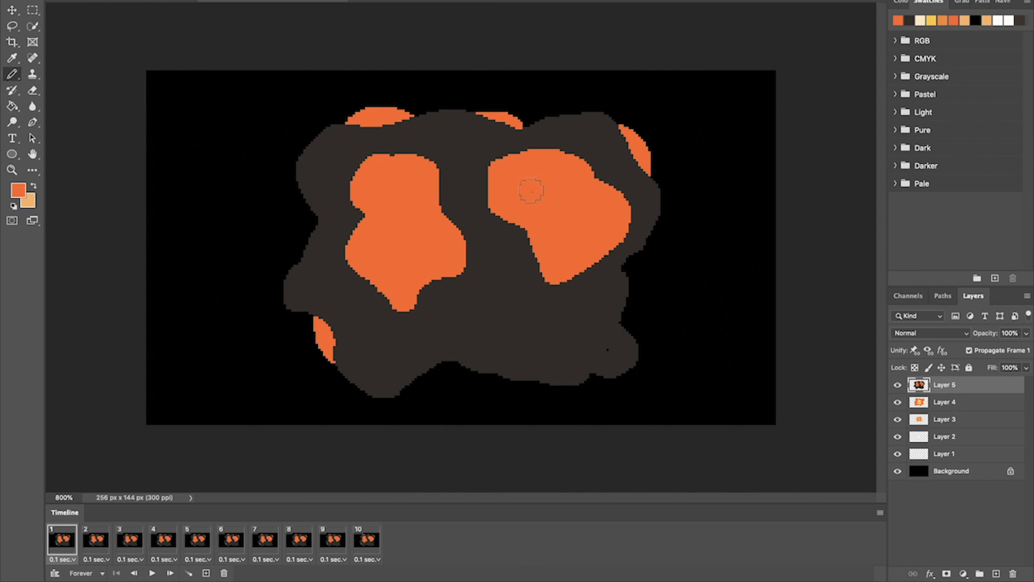
Step: Join the two red-orange shapes with a painted bridge and add a smaller triangular patch below them
click(478, 207)
mouse_move(478, 208)
mouse_down()
mouse_move(431, 233)
mouse_move(494, 187)
mouse_move(455, 234)
mouse_move(491, 178)
mouse_move(467, 197)
mouse_move(442, 195)
mouse_up()
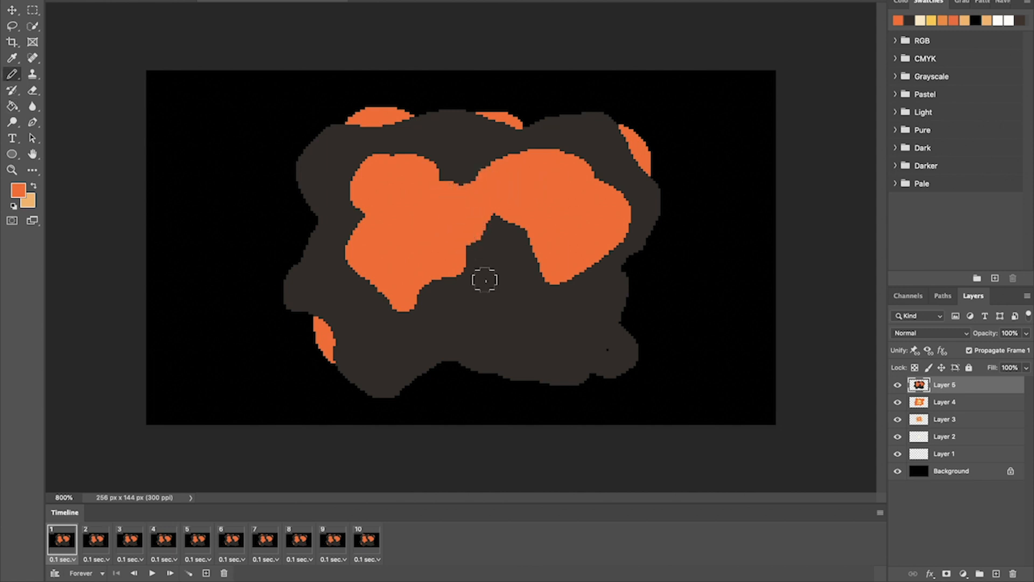
mouse_move(492, 298)
mouse_down()
mouse_move(470, 321)
mouse_move(513, 336)
mouse_move(531, 330)
mouse_move(502, 285)
mouse_move(494, 311)
mouse_move(483, 311)
mouse_move(485, 276)
mouse_up()
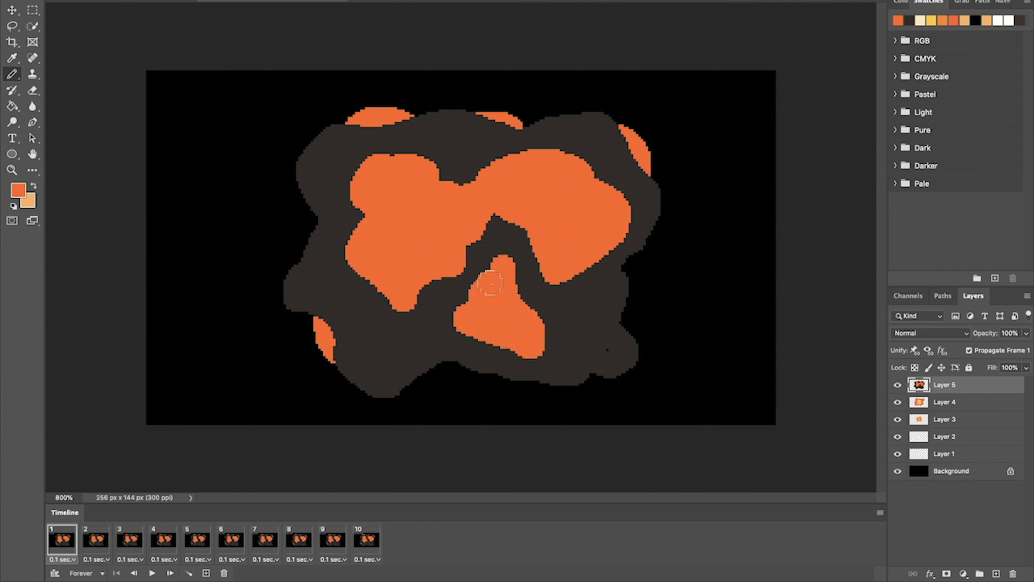
Step: Paint an orange patch, hex ee8138, inside the left, right and lower red-orange areas of the dark cloud
click(942, 20)
mouse_move(399, 192)
mouse_down()
mouse_move(382, 248)
mouse_move(404, 258)
mouse_move(436, 237)
mouse_move(413, 201)
mouse_up()
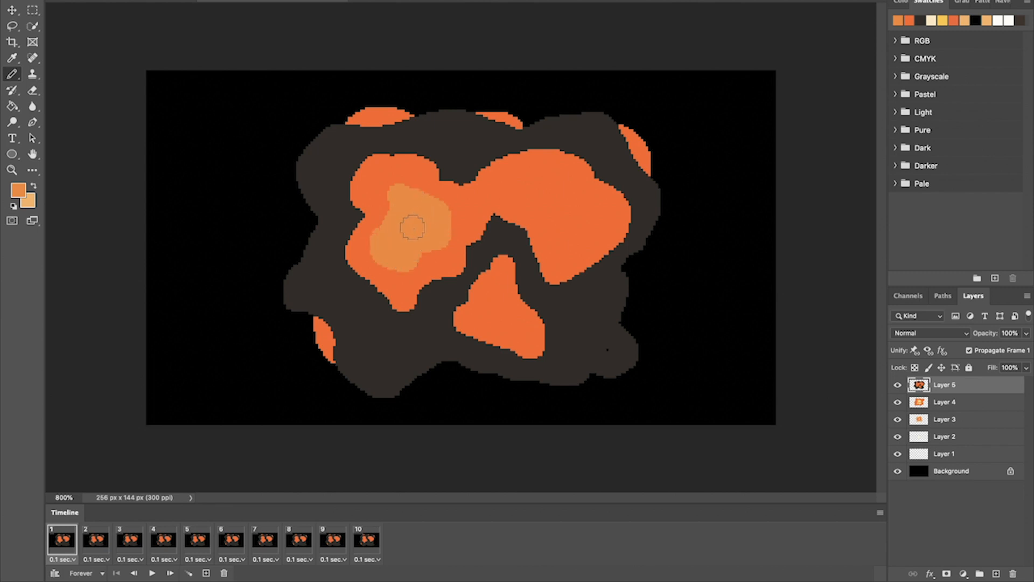
mouse_move(560, 191)
mouse_down()
mouse_move(566, 225)
mouse_move(585, 215)
mouse_up()
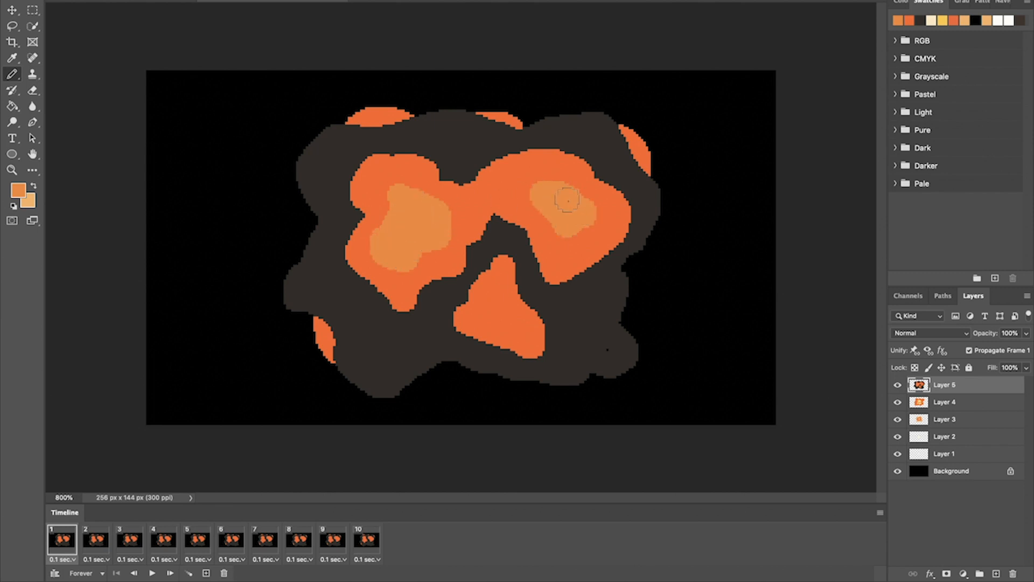
mouse_move(498, 288)
mouse_down()
mouse_move(487, 308)
mouse_move(510, 324)
mouse_up()
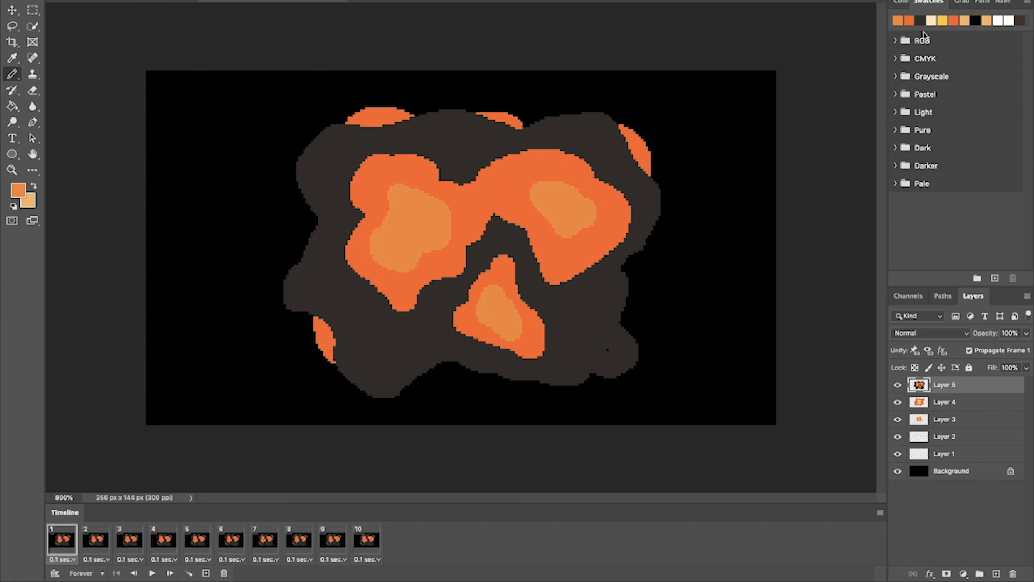
Step: Paint a yellow core inside the right, left and lower orange patches of the dark cloud
click(943, 20)
drag(555, 208, 569, 211)
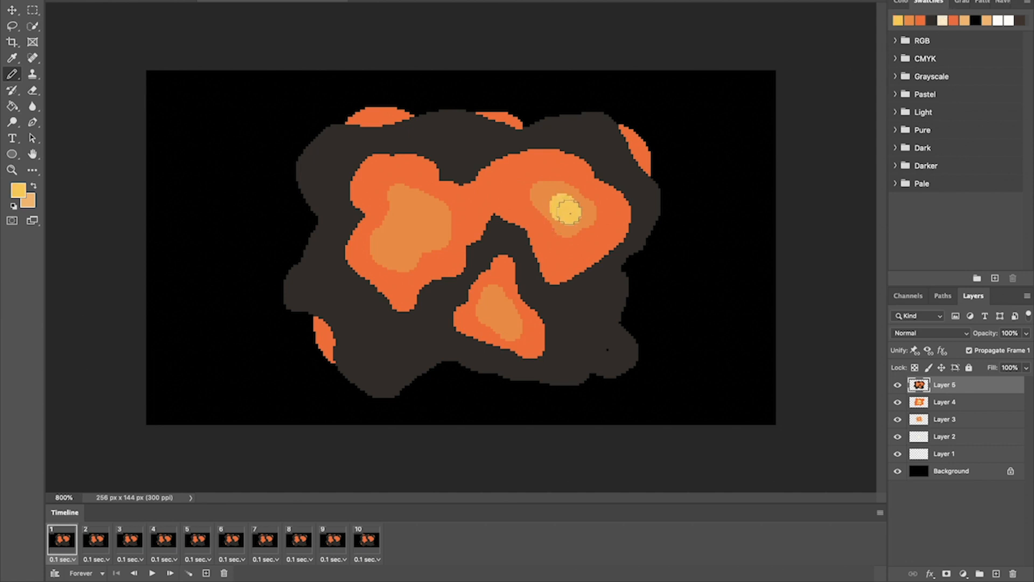
mouse_move(426, 230)
mouse_down()
mouse_move(415, 213)
mouse_move(401, 239)
mouse_up()
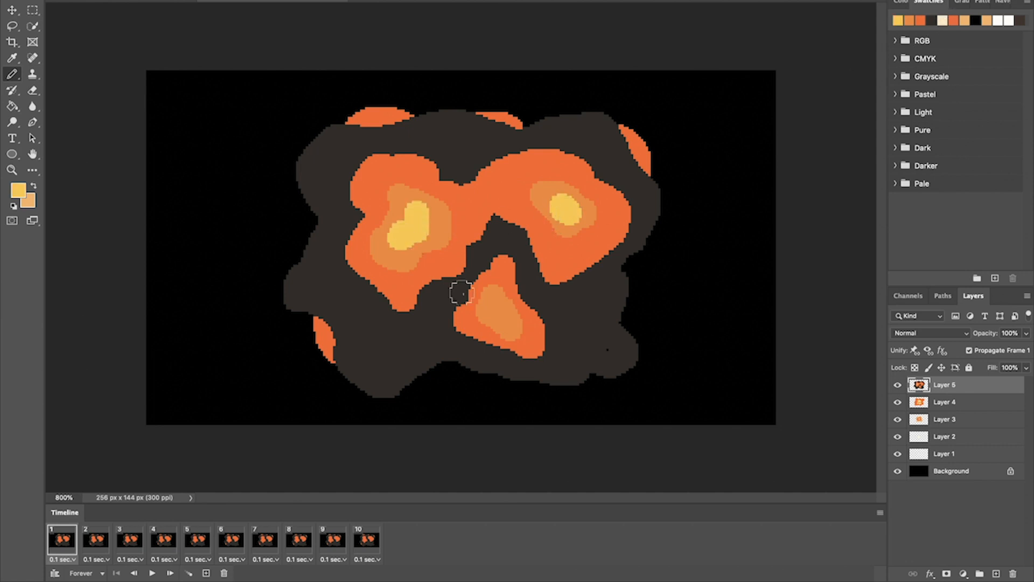
drag(494, 306, 501, 317)
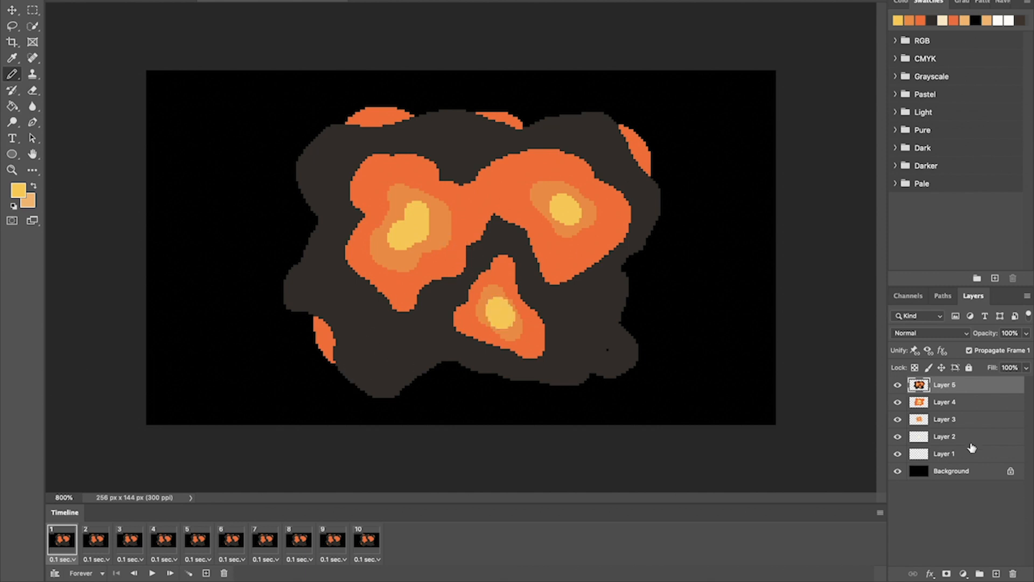
Step: Add a new layer, sample the cloud's dark grey and paint a solid blob over the upper-left glowing area
click(997, 575)
key(i)
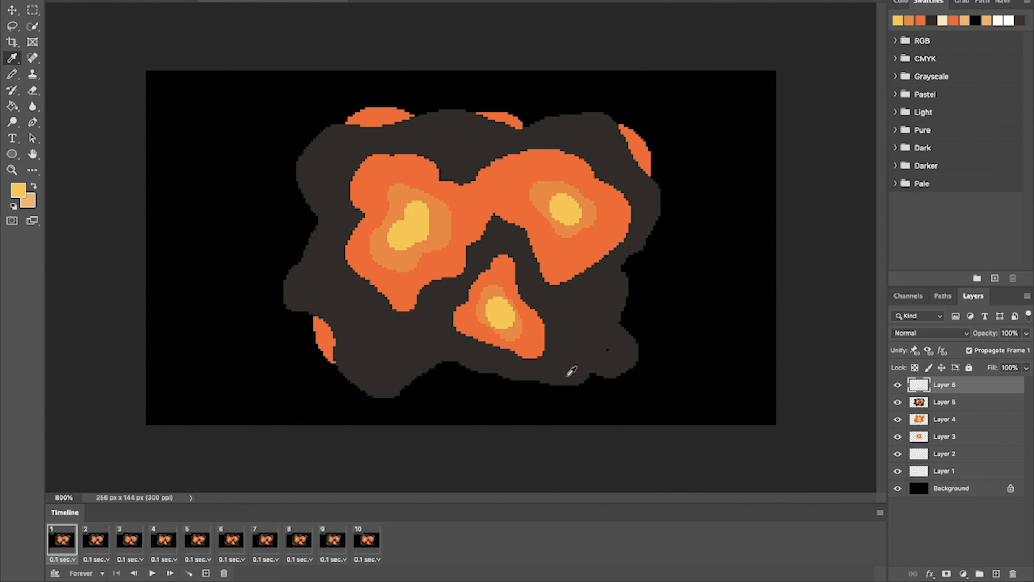
click(384, 318)
key(b)
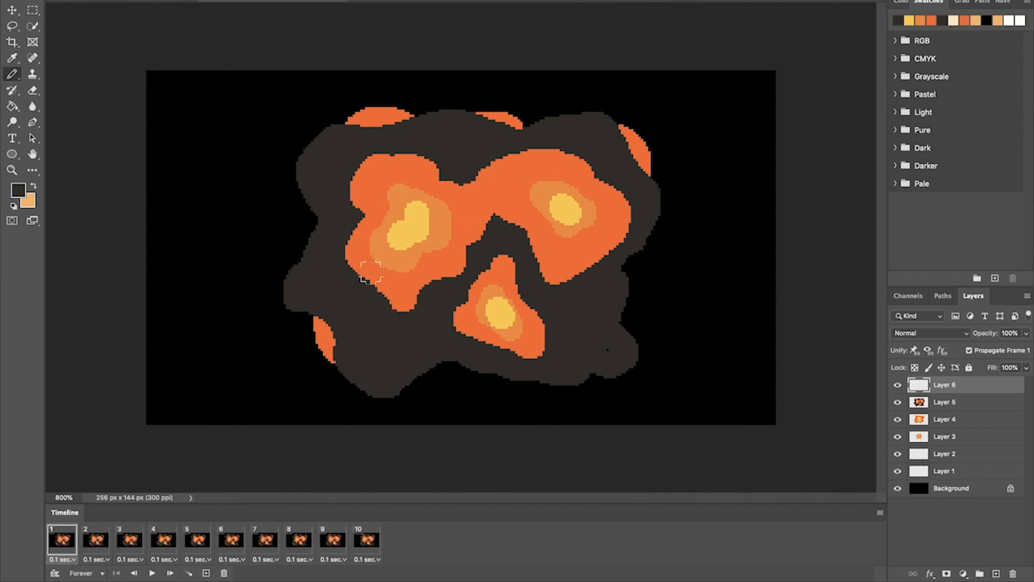
mouse_move(376, 160)
mouse_down()
mouse_move(340, 166)
mouse_move(318, 204)
mouse_up()
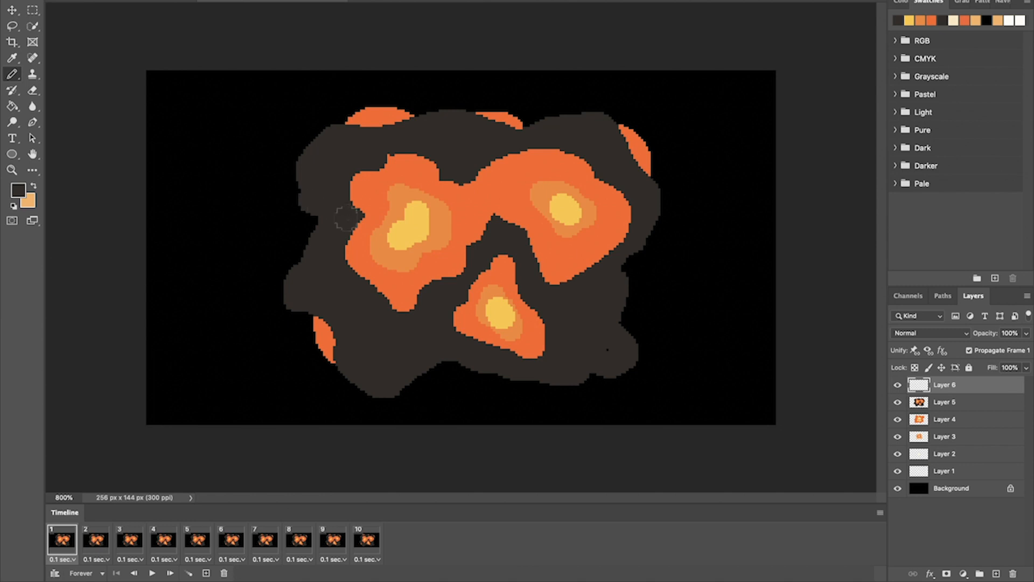
key(ctrl+z)
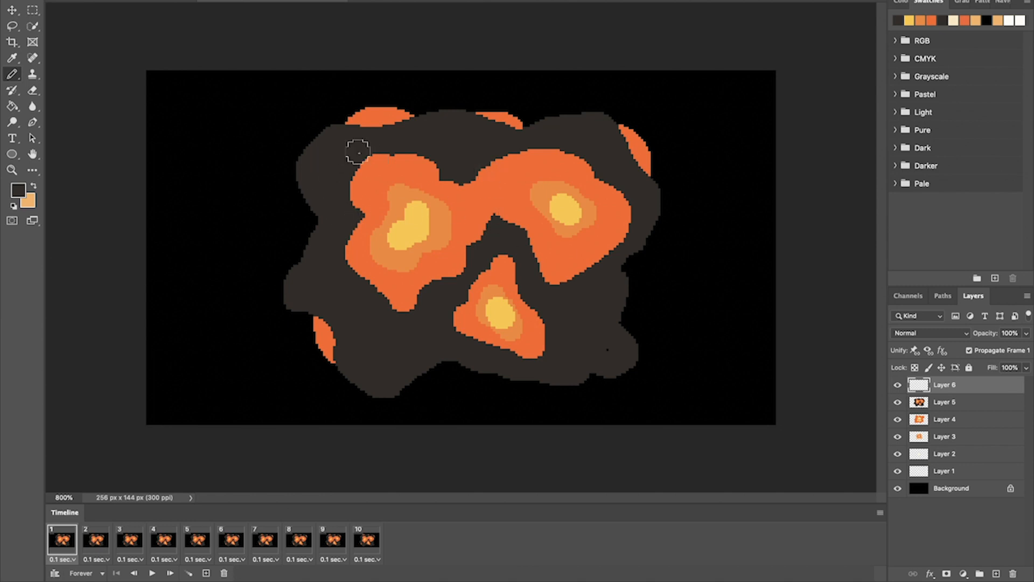
mouse_move(319, 189)
mouse_down()
mouse_move(331, 219)
mouse_move(371, 231)
mouse_move(401, 179)
mouse_move(373, 145)
mouse_move(363, 203)
mouse_move(383, 194)
mouse_up()
Step: Outline and fill a dark blob over the cloud's lower-left area, and check the new blobs with Layer 5 briefly hidden
drag(412, 303, 405, 300)
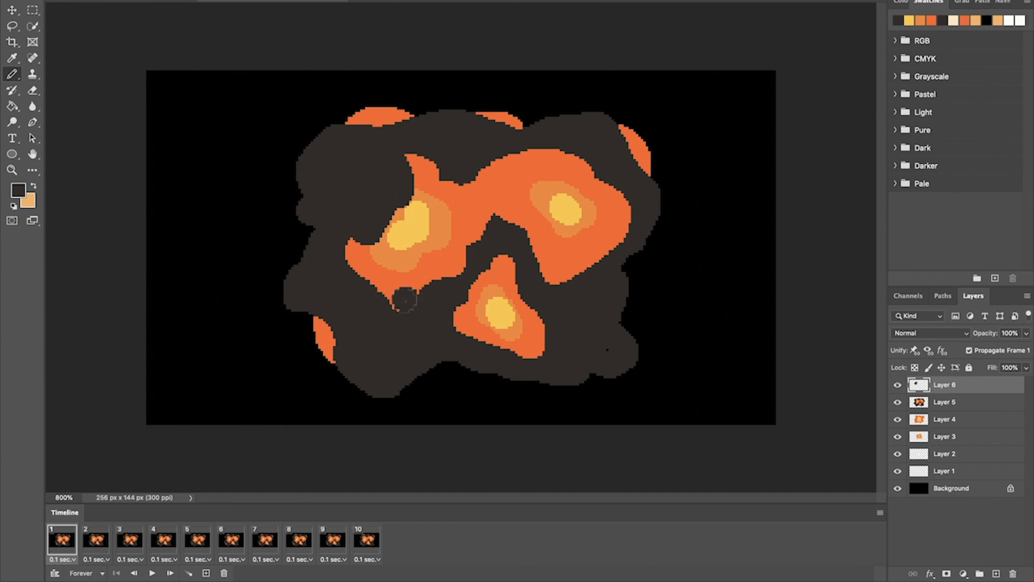
mouse_move(493, 349)
mouse_down()
mouse_move(492, 318)
mouse_move(465, 279)
mouse_move(424, 277)
mouse_move(410, 304)
mouse_up()
key(g)
click(428, 327)
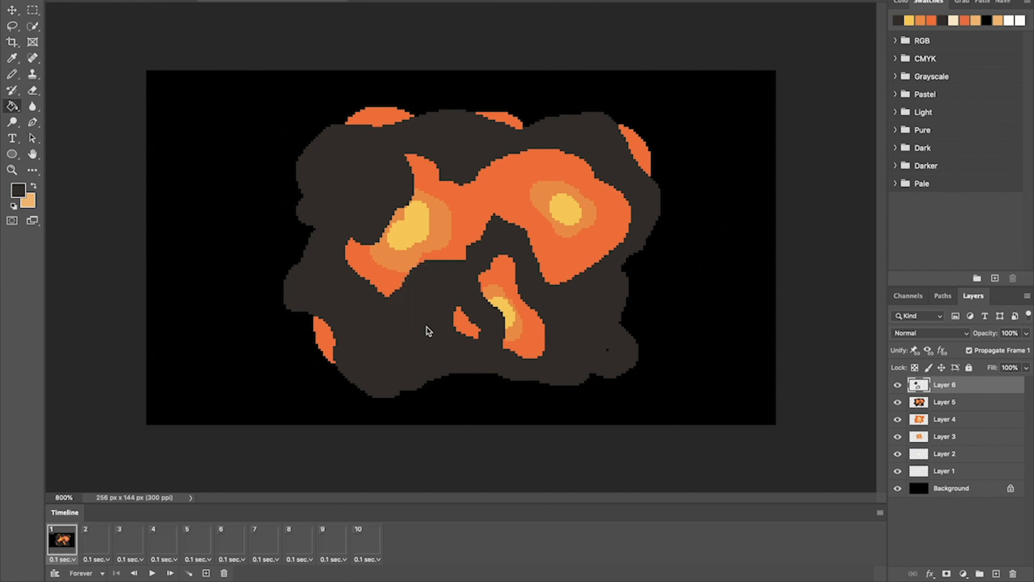
click(898, 403)
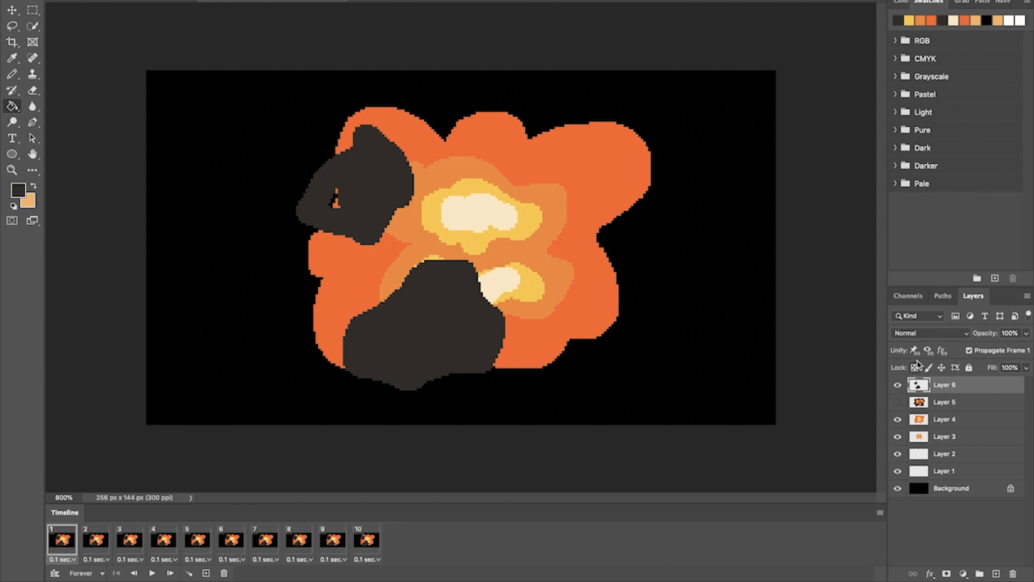
click(897, 404)
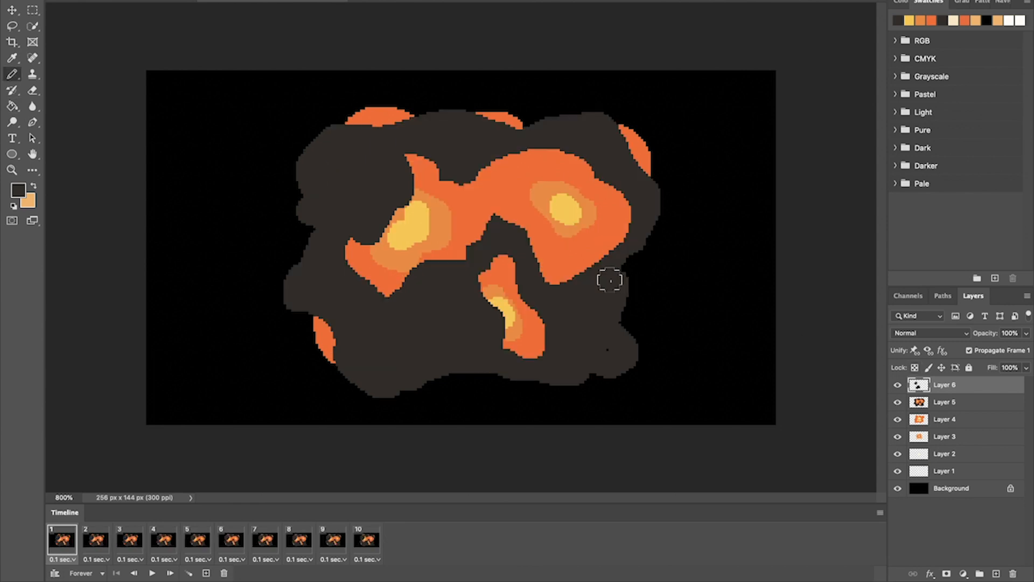
Step: Draw and fill a large dark blob over the upper-right glowing area and paint a smaller one at the lower right
key(b)
mouse_move(464, 174)
mouse_down()
mouse_move(494, 222)
mouse_move(555, 249)
mouse_move(610, 249)
mouse_move(637, 208)
mouse_move(619, 180)
mouse_move(545, 125)
mouse_move(490, 135)
mouse_move(491, 152)
mouse_up()
key(g)
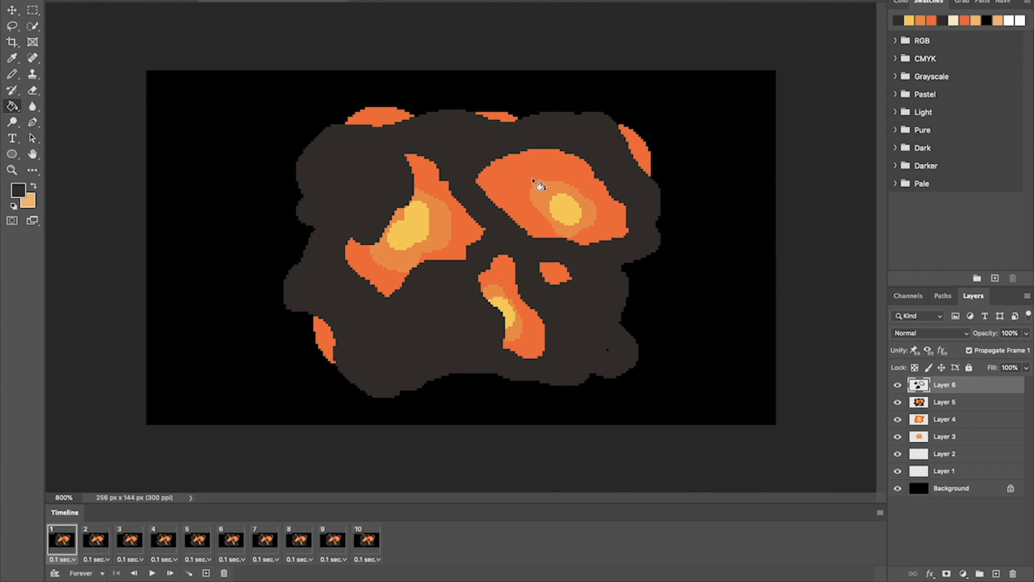
click(536, 186)
key(b)
mouse_move(579, 283)
mouse_down()
mouse_move(549, 331)
mouse_move(568, 354)
mouse_up()
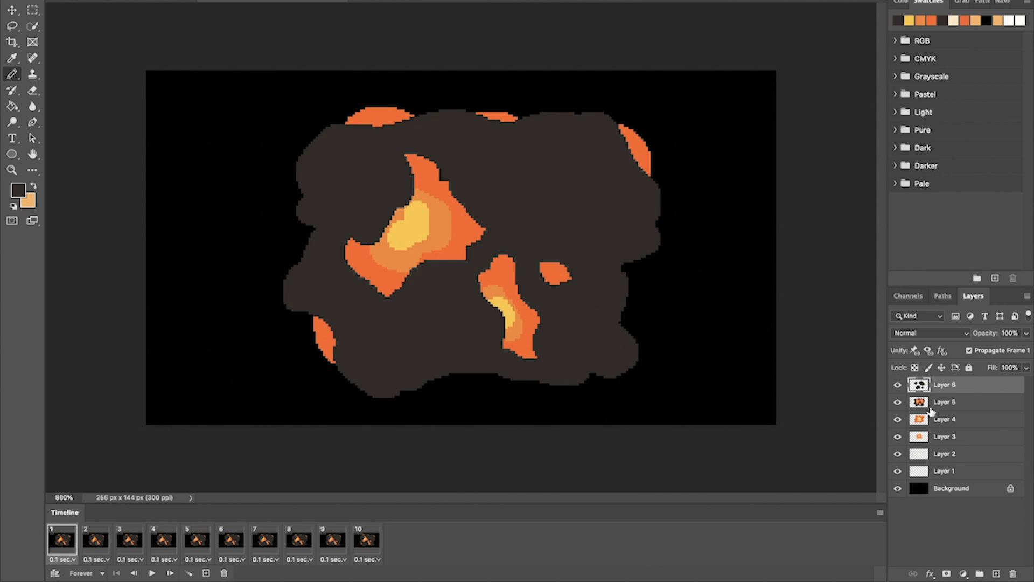
Step: Hide Layer 5 and paint a red-orange patch inside each of the four dark blobs on Layer 6
click(898, 403)
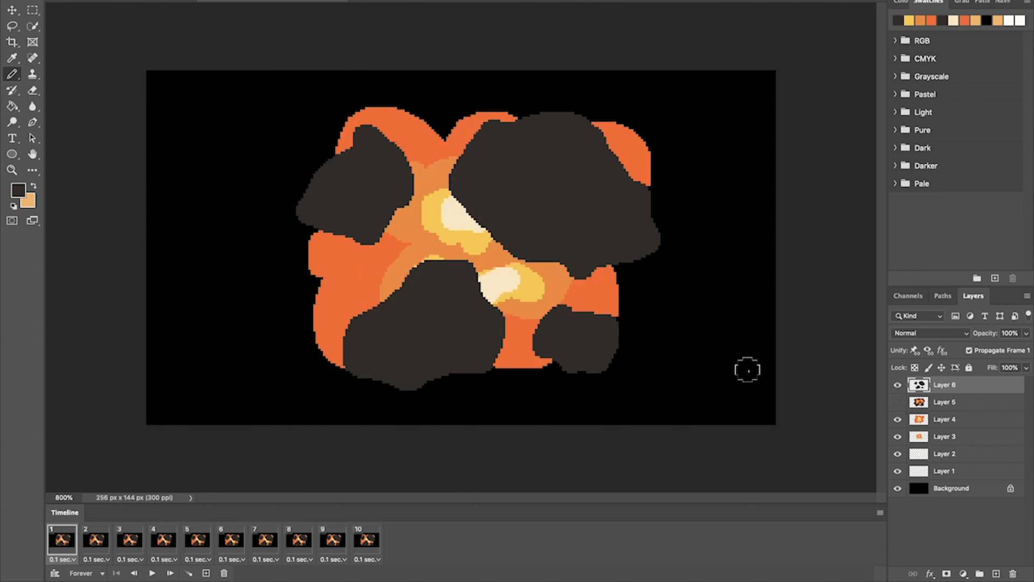
click(932, 21)
mouse_move(528, 163)
mouse_down()
mouse_move(524, 210)
mouse_move(585, 224)
mouse_move(574, 192)
mouse_move(535, 176)
mouse_move(532, 194)
mouse_move(559, 206)
mouse_up()
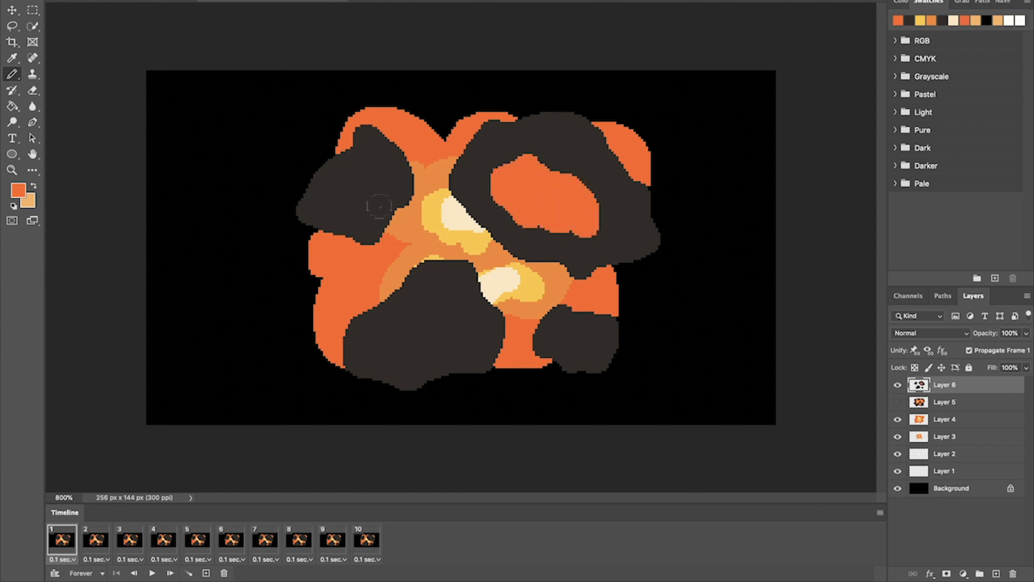
mouse_move(379, 207)
mouse_down()
mouse_move(385, 177)
mouse_move(351, 199)
mouse_move(380, 183)
mouse_up()
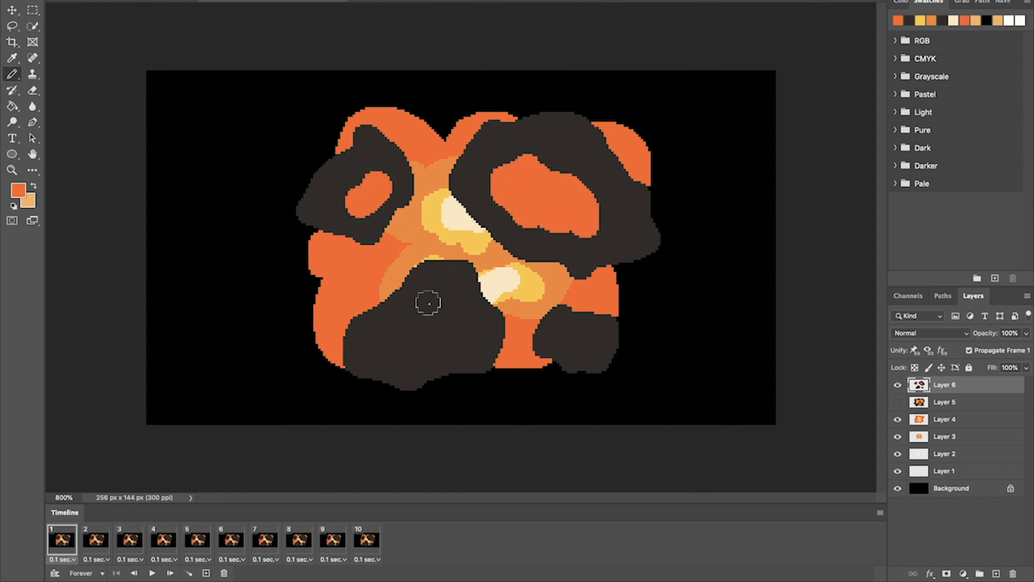
mouse_move(428, 303)
mouse_down()
mouse_move(416, 324)
mouse_move(387, 327)
mouse_move(427, 322)
mouse_move(452, 300)
mouse_up()
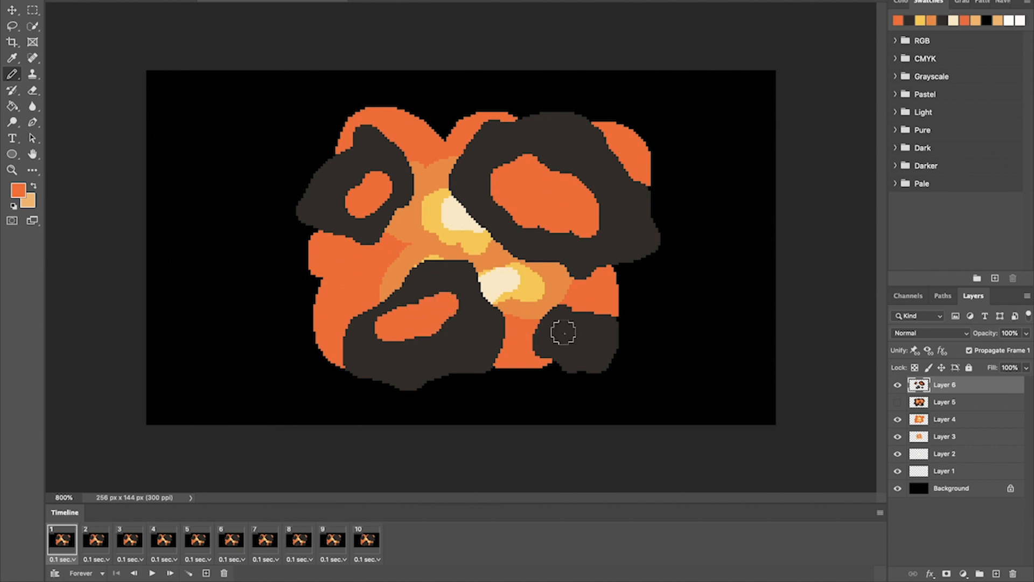
drag(563, 332, 564, 334)
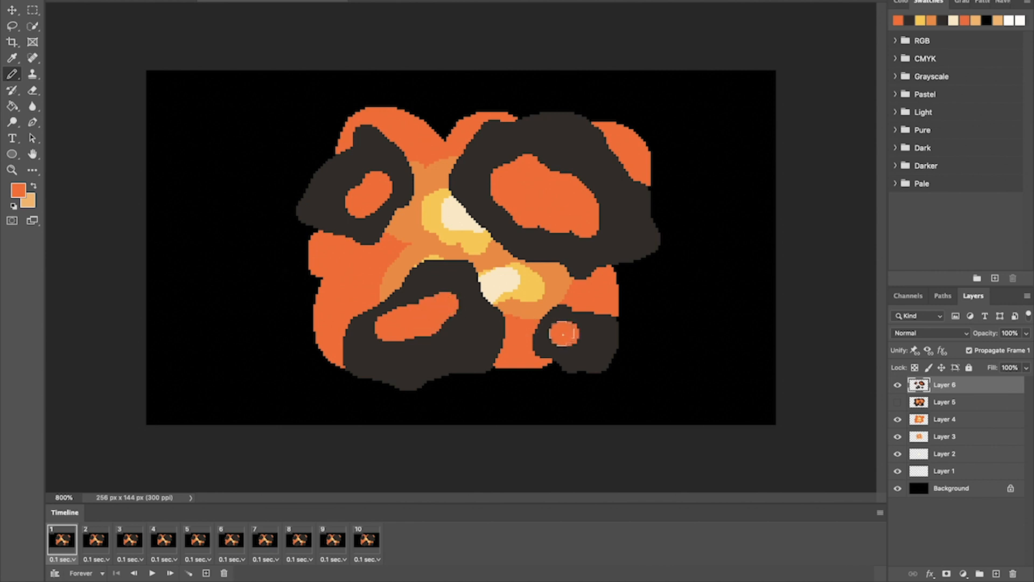
Step: Paint an orange patch inside the red-orange areas of the upper-right, upper-left and lower-left dark blobs
click(932, 19)
mouse_move(507, 183)
mouse_down()
mouse_move(529, 206)
mouse_move(518, 191)
mouse_move(550, 200)
mouse_up()
drag(381, 190, 374, 199)
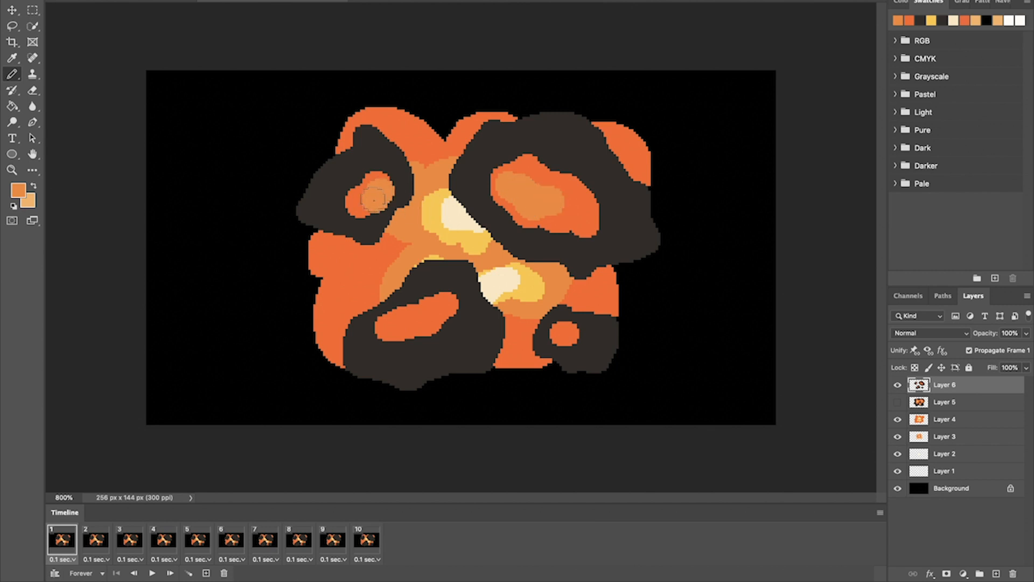
drag(439, 307, 407, 313)
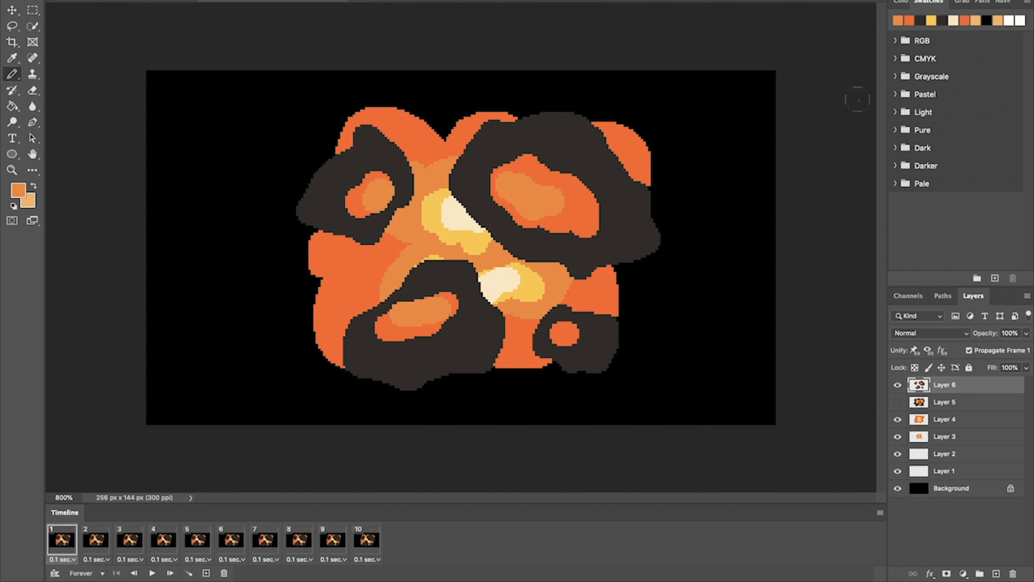
Step: Paint yellow cores in the three orange patches and undo the stray yellow dab on the upper-right blob
click(932, 19)
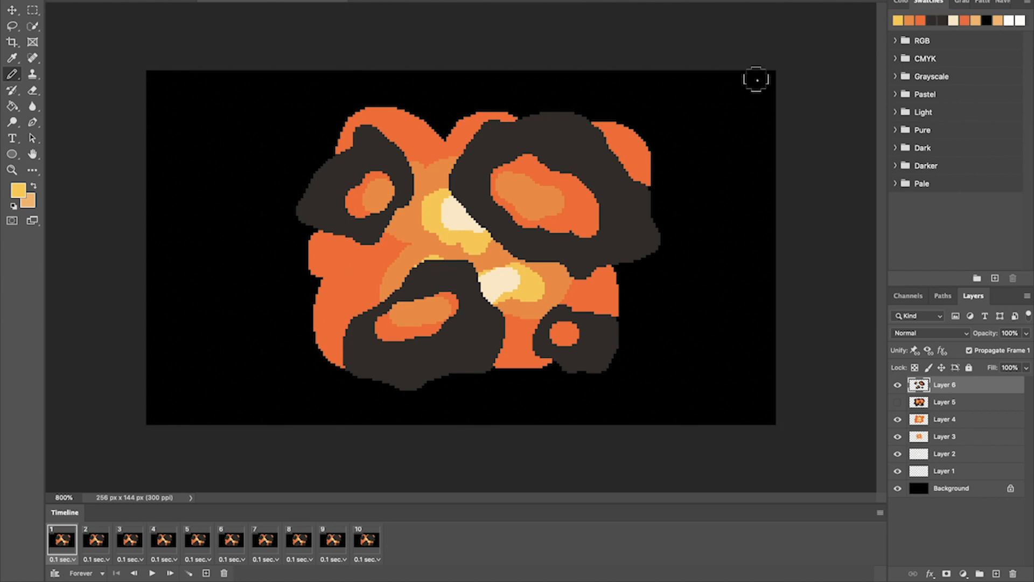
drag(536, 203, 517, 193)
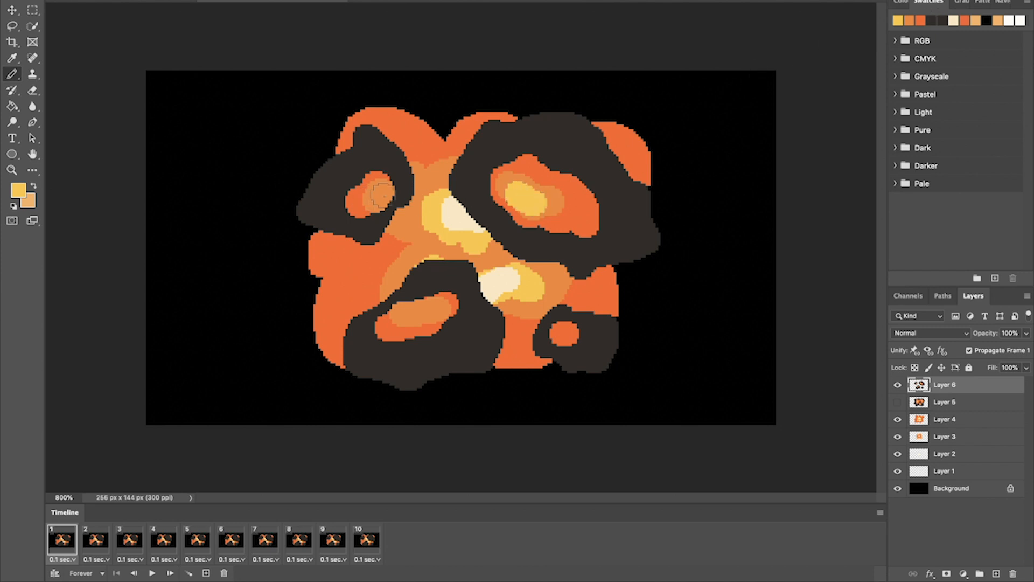
click(382, 194)
key(])
key(])
key(])
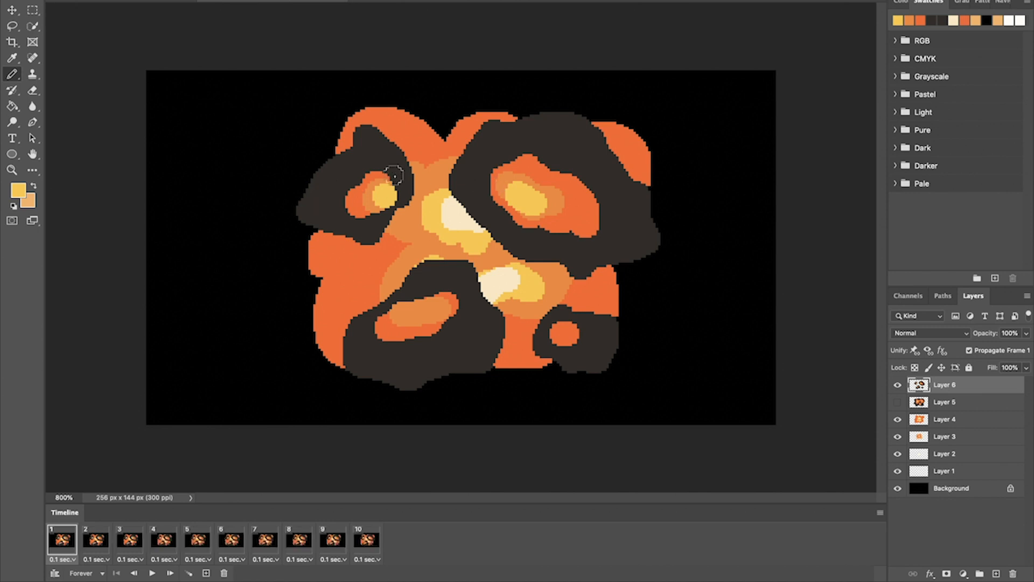
click(419, 309)
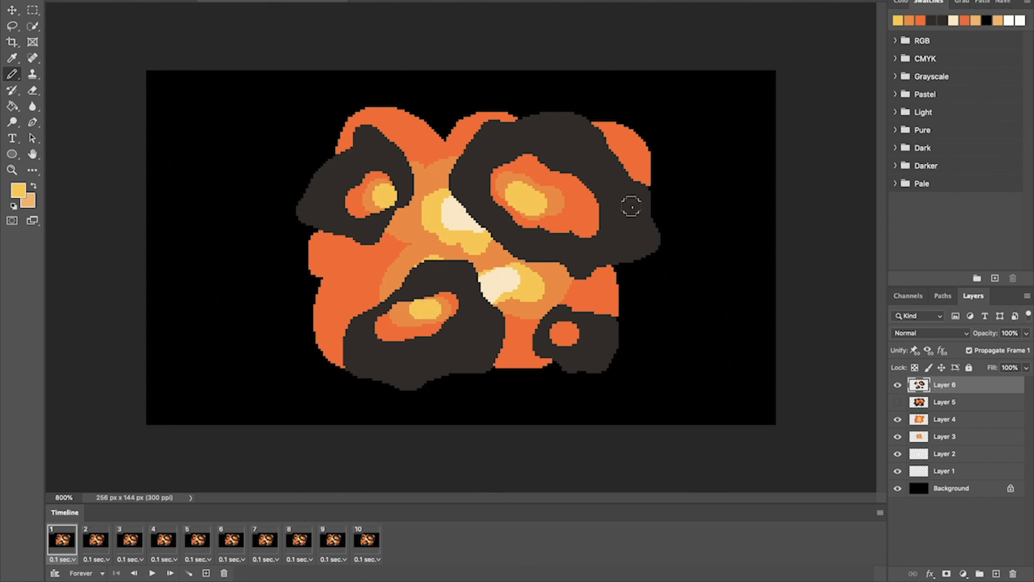
drag(601, 157, 590, 156)
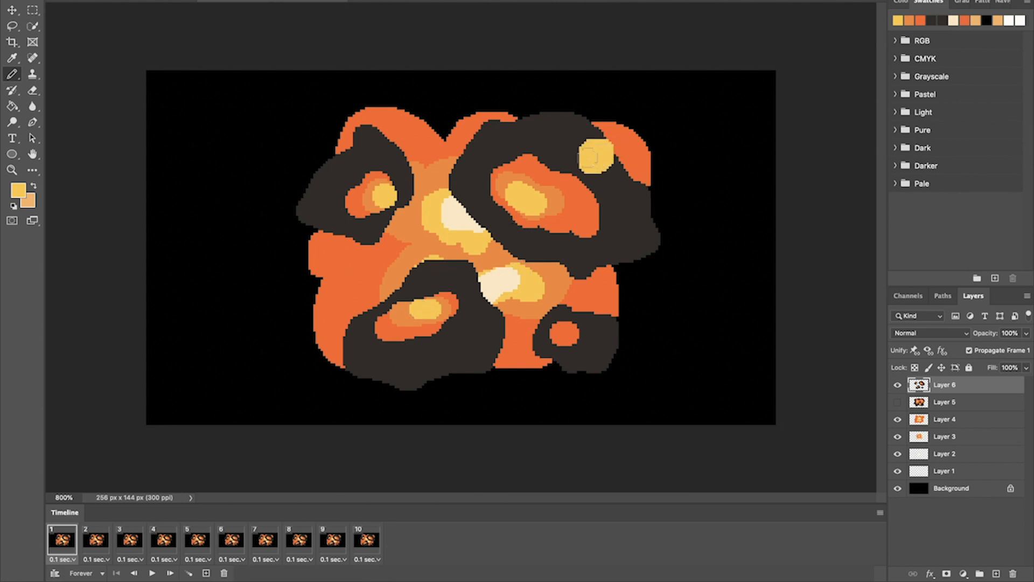
key(ctrl+z)
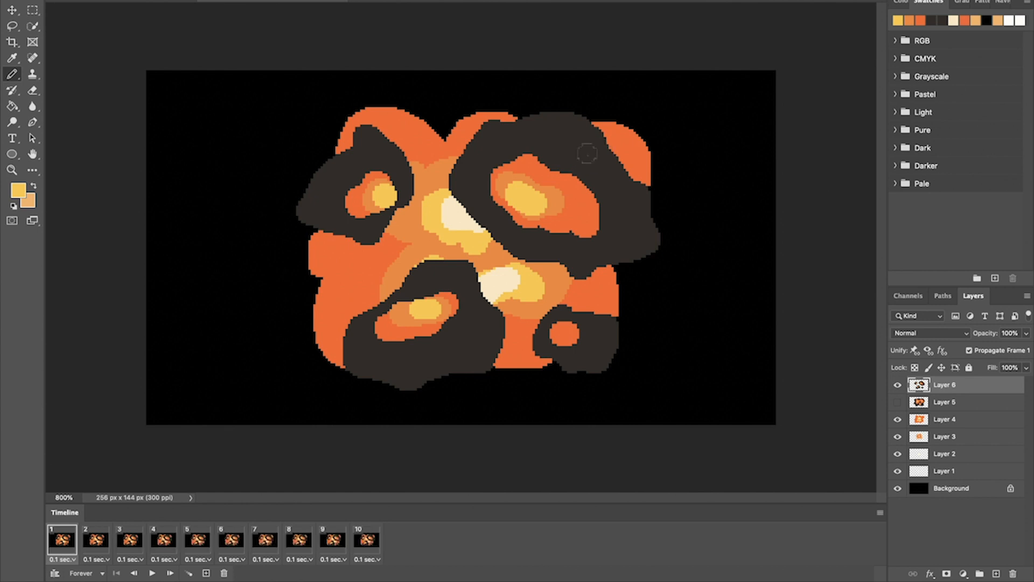
Step: Add a new layer, sample the dark grey and paint smaller blobs over the lower-left and upper-left glowing patches
click(995, 575)
key(i)
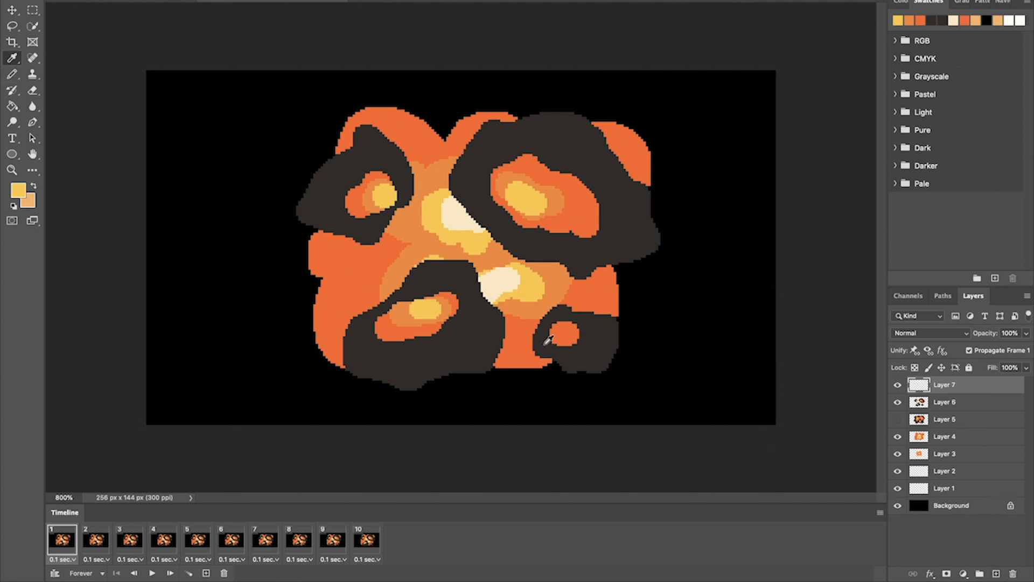
click(472, 348)
key(b)
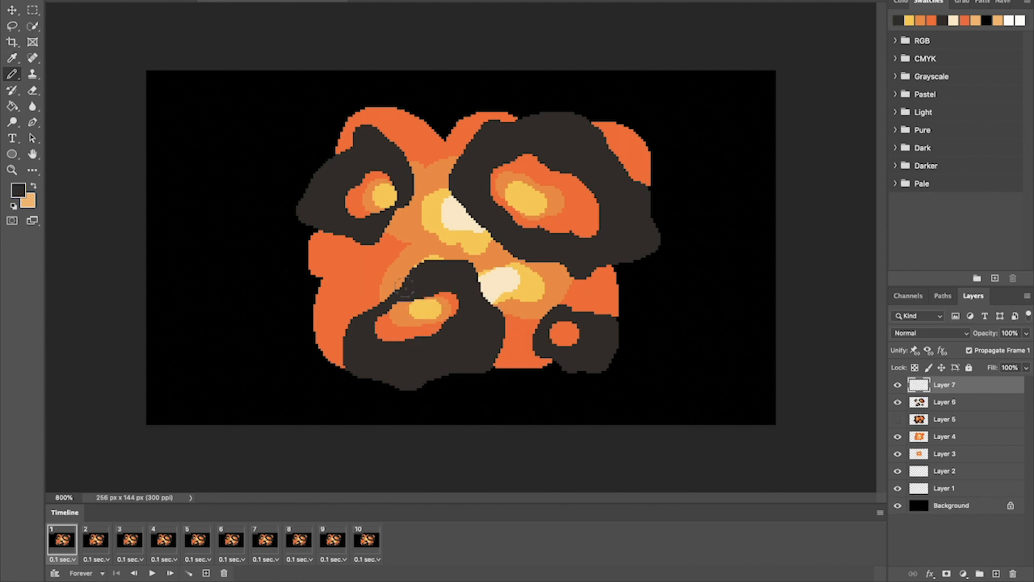
mouse_move(405, 285)
mouse_down()
mouse_move(382, 326)
mouse_move(443, 314)
mouse_move(449, 286)
mouse_move(426, 276)
mouse_move(406, 284)
mouse_move(386, 307)
mouse_move(434, 296)
mouse_up()
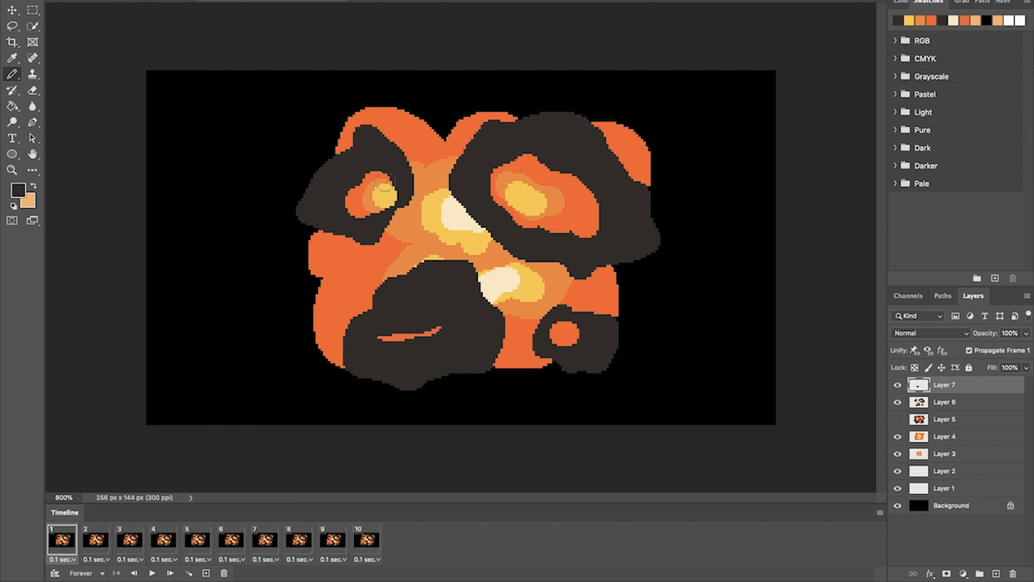
mouse_move(384, 187)
mouse_down()
mouse_move(351, 213)
mouse_move(379, 234)
mouse_move(397, 221)
mouse_move(409, 196)
mouse_move(391, 184)
mouse_move(382, 208)
mouse_move(377, 197)
mouse_move(365, 214)
mouse_up()
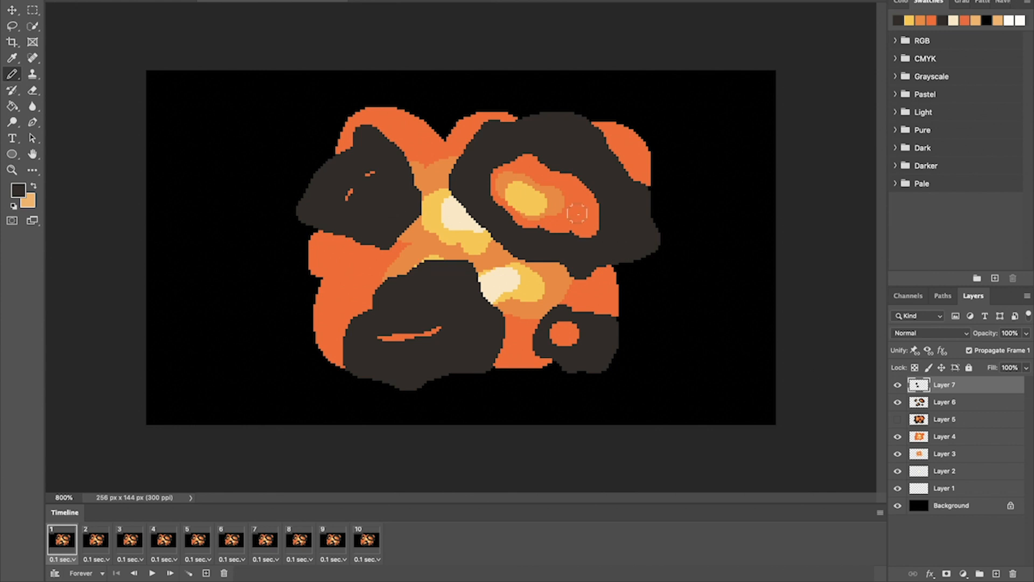
Step: Draw and fill a dark blob over the upper-right glowing patch and paint two more at the right edge and lower right
mouse_move(525, 159)
mouse_down()
mouse_move(475, 187)
mouse_move(521, 235)
mouse_move(559, 219)
mouse_move(552, 183)
mouse_move(525, 157)
mouse_up()
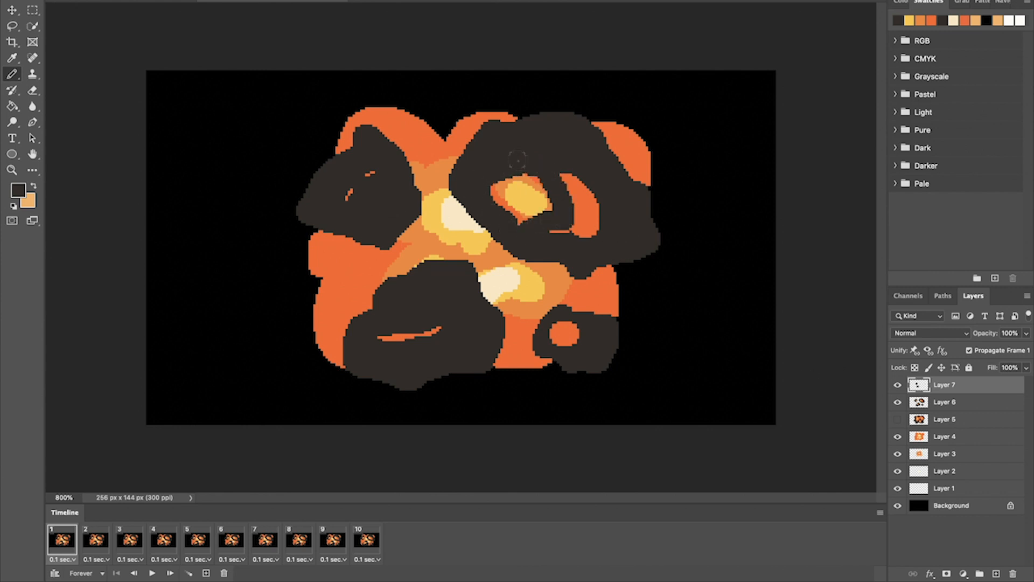
key(g)
click(528, 209)
key(b)
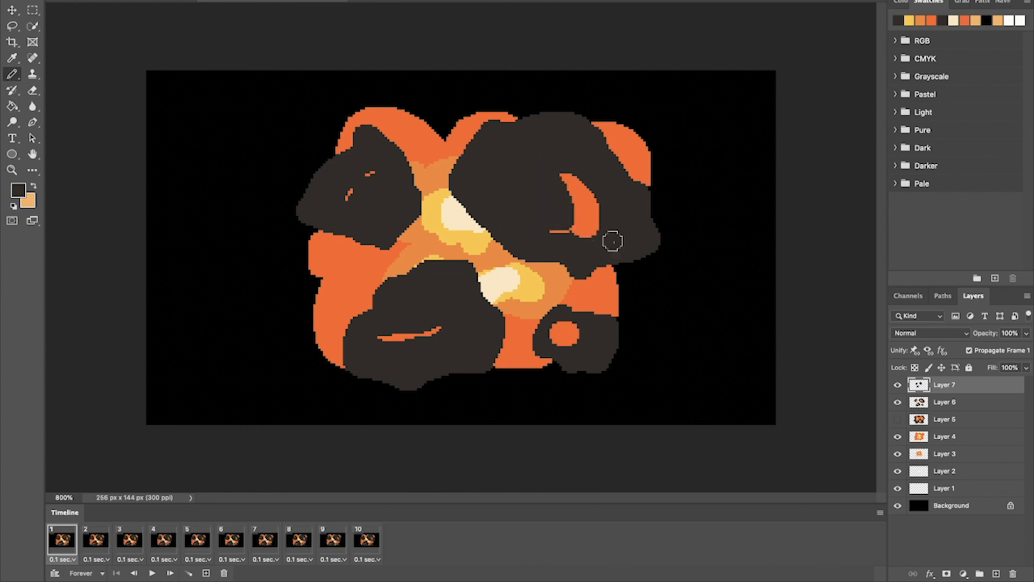
mouse_move(585, 272)
mouse_down()
mouse_move(627, 284)
mouse_move(643, 272)
mouse_move(647, 253)
mouse_move(622, 233)
mouse_move(598, 271)
mouse_move(633, 265)
mouse_up()
mouse_move(588, 307)
mouse_down()
mouse_move(562, 339)
mouse_move(574, 339)
mouse_up()
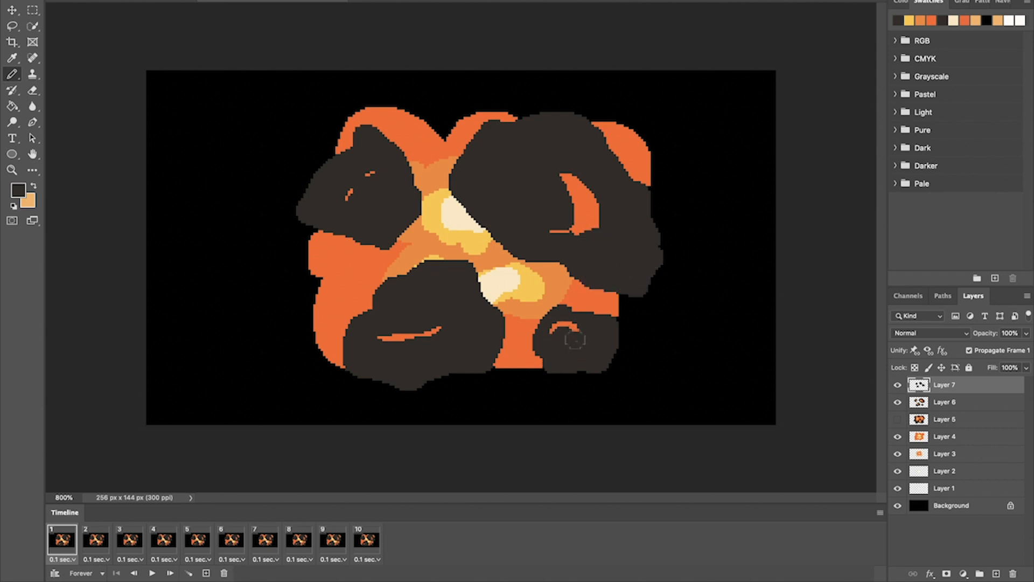
Step: Hide Layer 6, cover the pixel gaps in the dark blobs on Layer 7 and add a small dark blob near the top
click(897, 403)
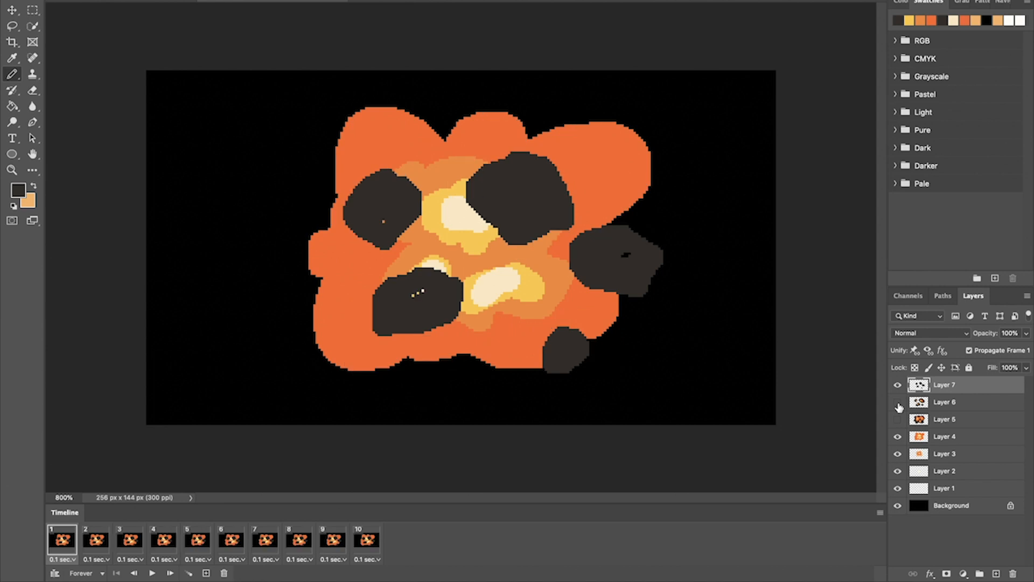
drag(459, 290, 402, 297)
click(384, 221)
mouse_move(438, 128)
mouse_down()
mouse_move(450, 131)
mouse_move(447, 146)
mouse_move(450, 137)
mouse_up()
key(super+z)
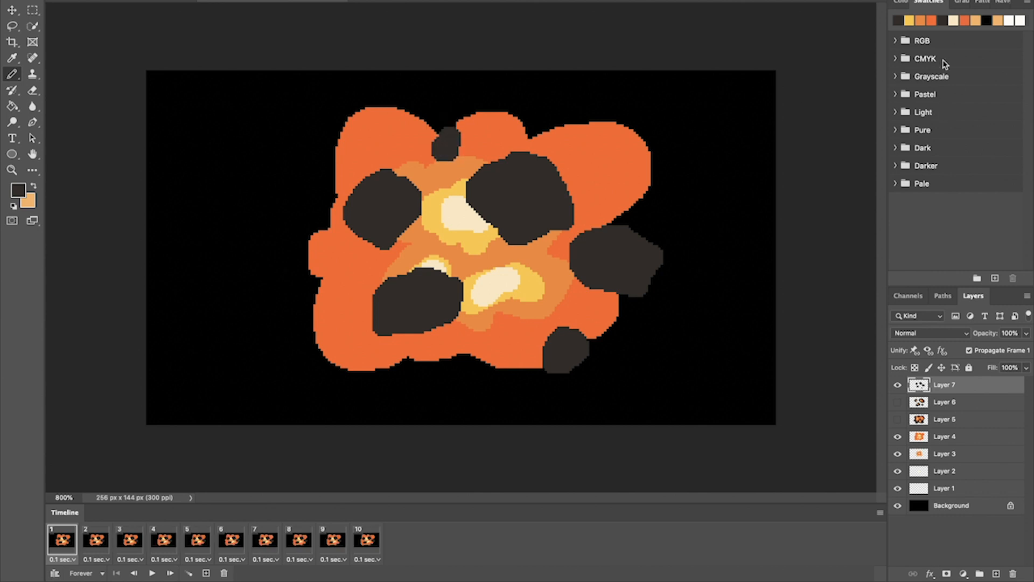
Step: Sample the blobs' dark grey, shift its hue to 13° and set a lighter, more saturated brown as the foreground colour
click(931, 20)
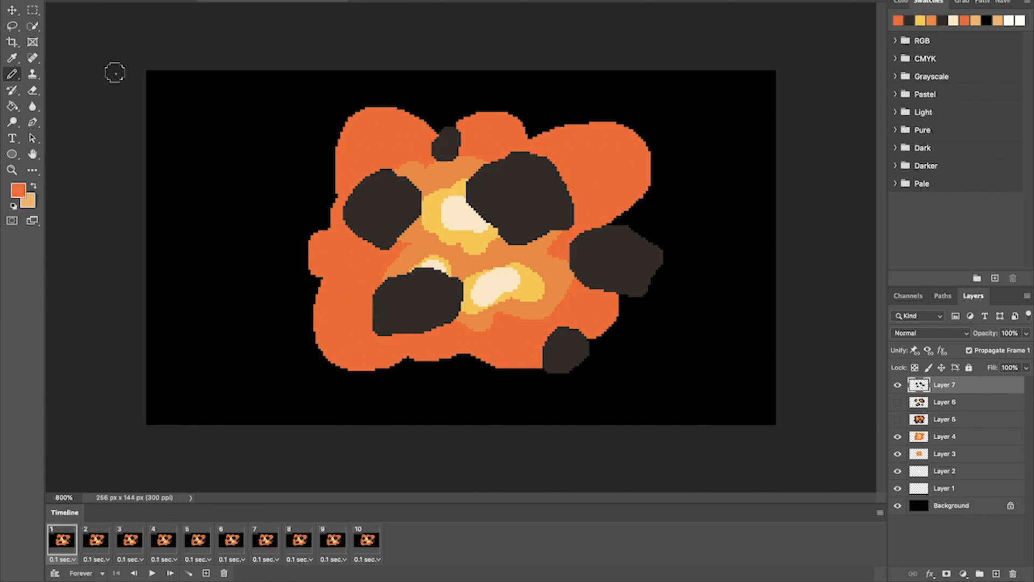
click(18, 190)
click(418, 300)
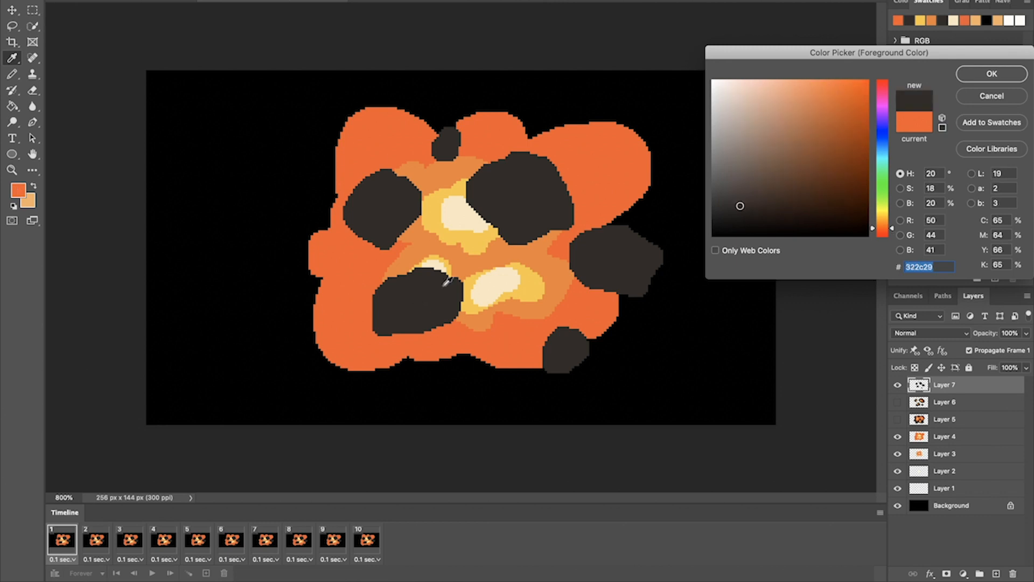
click(884, 234)
drag(885, 235, 884, 233)
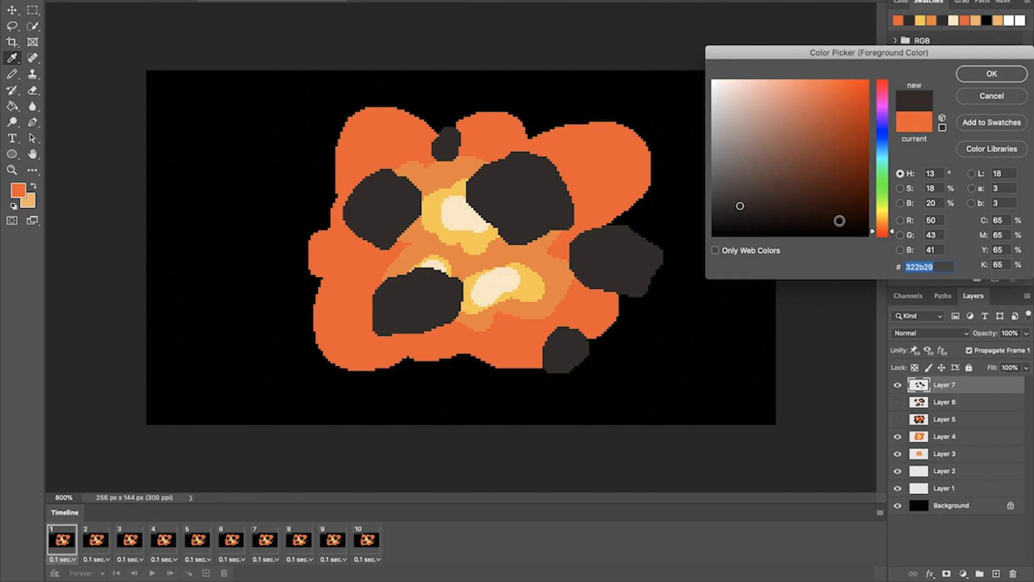
drag(740, 206, 765, 187)
click(993, 72)
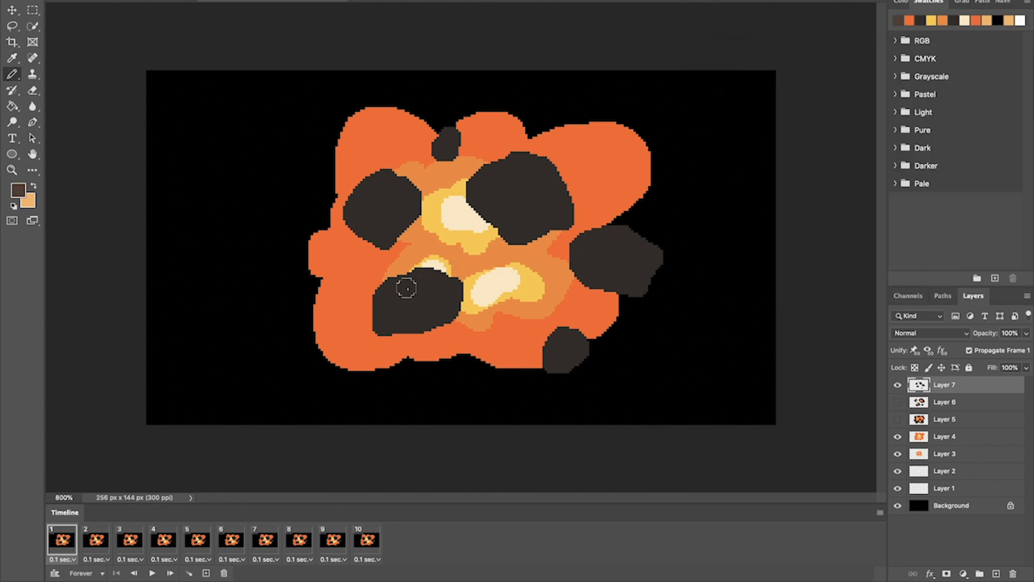
Step: Paint brown patches inside the five larger dark blobs on Layer 7, leaving out the small one near the top
drag(404, 286, 436, 296)
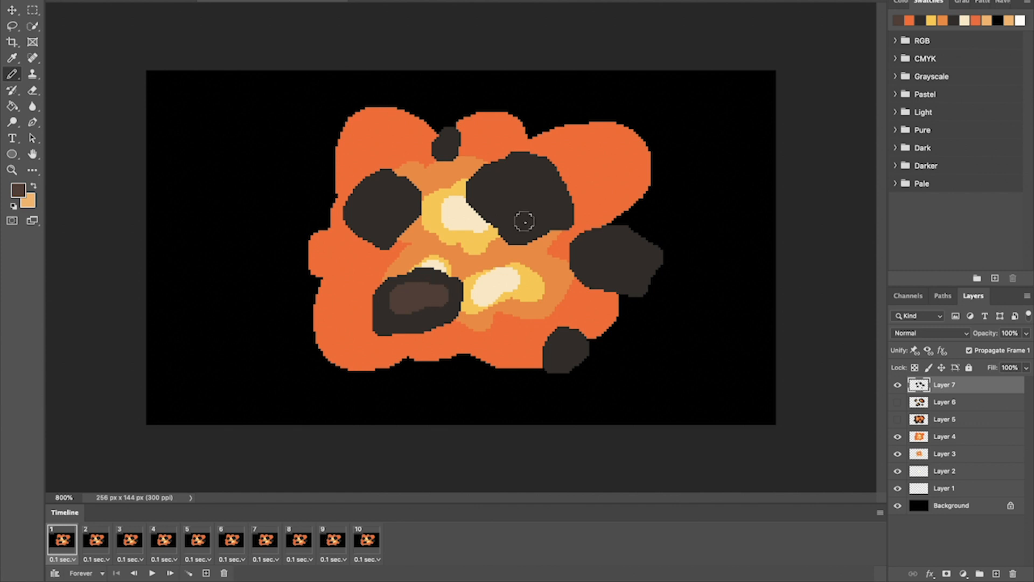
mouse_move(526, 220)
mouse_down()
mouse_move(492, 190)
mouse_move(525, 183)
mouse_move(526, 208)
mouse_up()
mouse_move(582, 236)
mouse_down()
mouse_move(600, 238)
mouse_move(596, 258)
mouse_move(613, 269)
mouse_up()
click(568, 347)
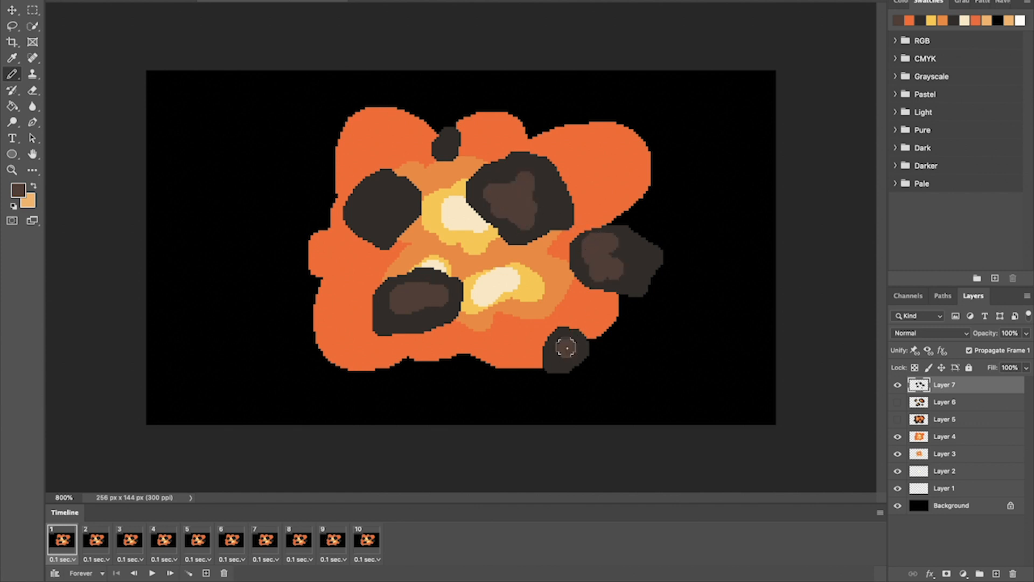
mouse_move(386, 193)
mouse_down()
mouse_move(401, 222)
mouse_move(380, 207)
mouse_up()
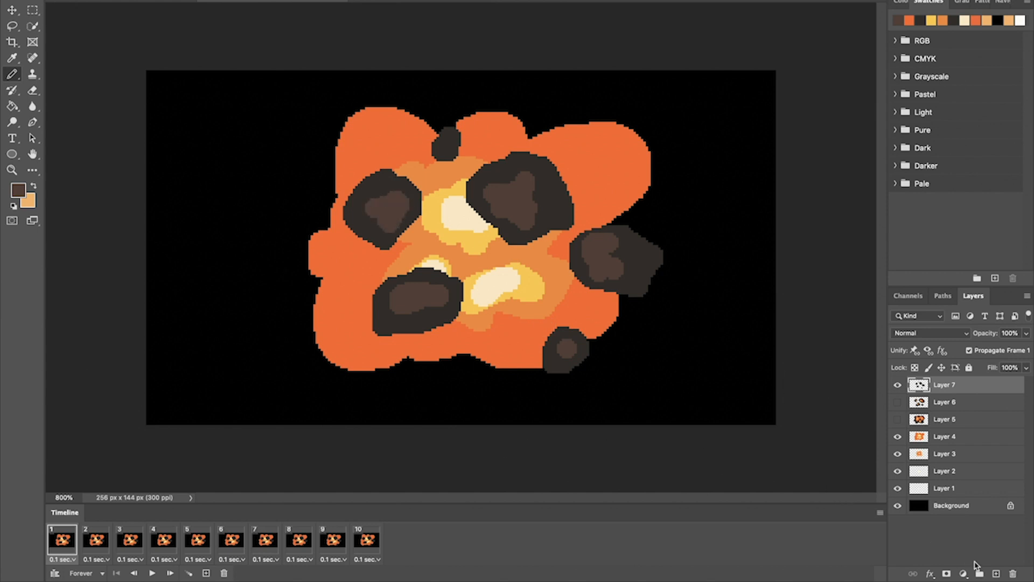
Step: Add a new layer above Layer 7, sample the blobs' dark grey and darken the foreground colour to 221e1b
click(996, 574)
key(i)
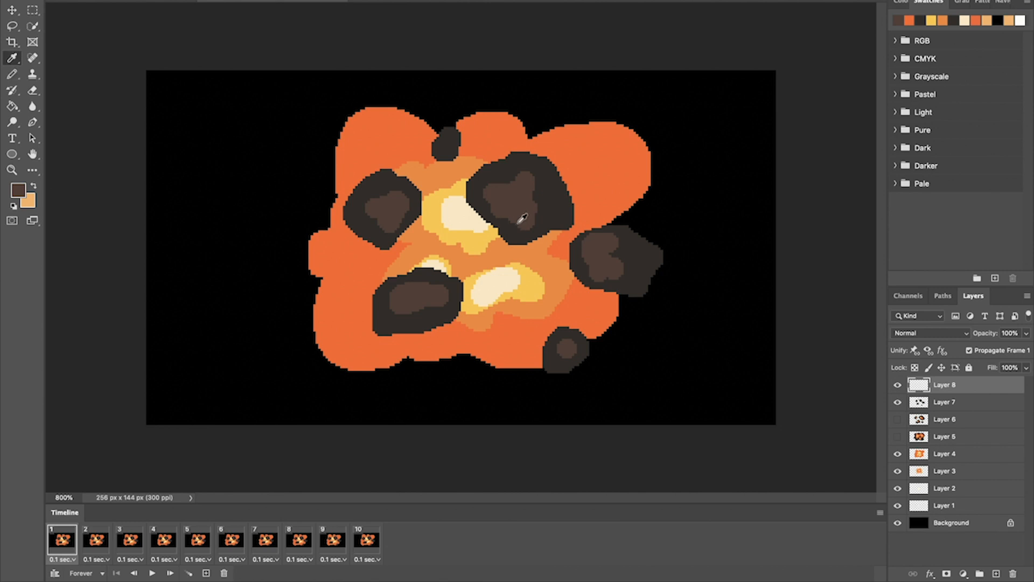
click(389, 317)
key(b)
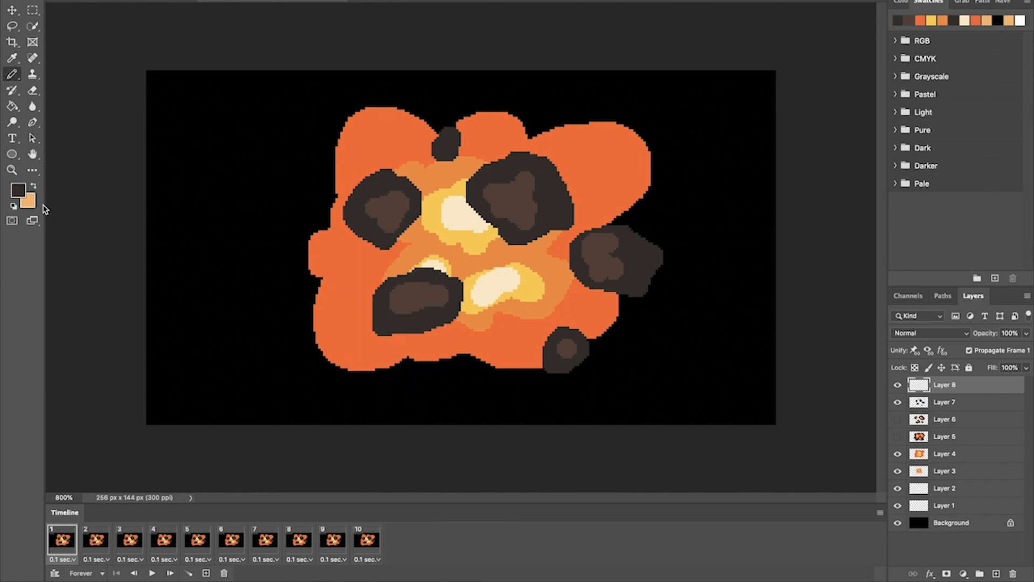
click(19, 190)
click(742, 215)
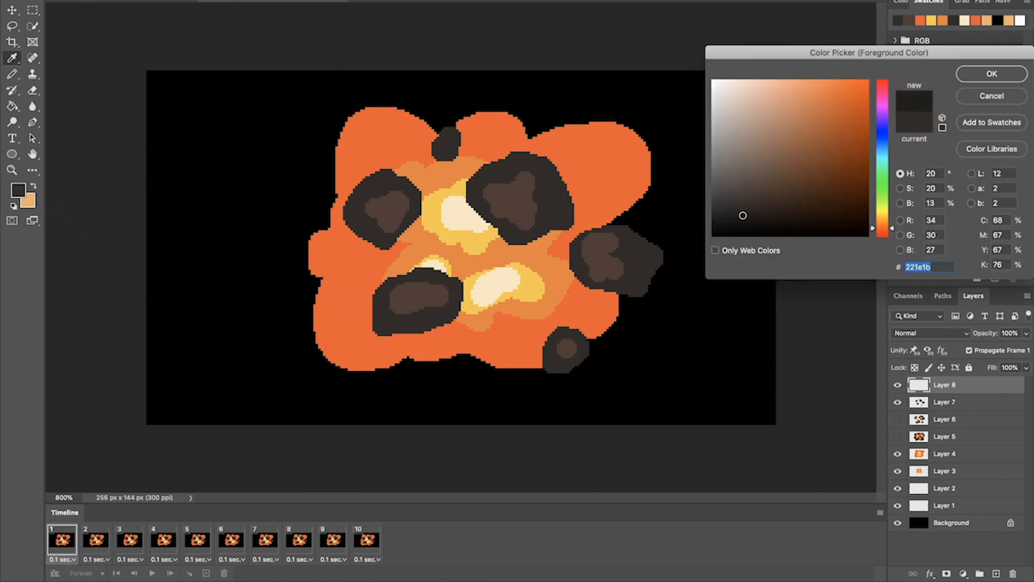
click(991, 76)
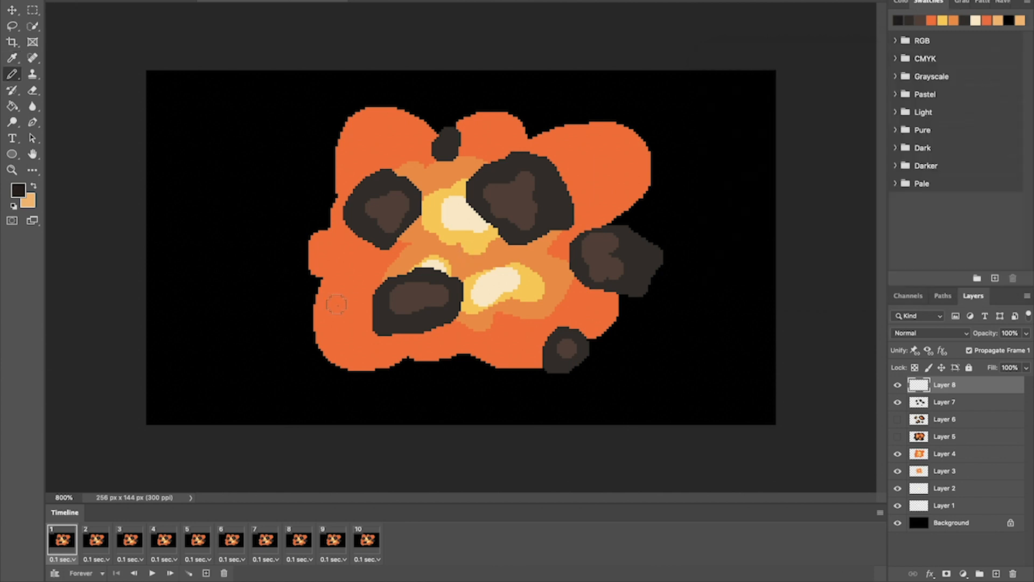
Step: Paint smaller near-black smoke blobs on Layer 8 over the brown patches of the five larger dark blobs
mouse_move(404, 298)
mouse_down()
mouse_move(388, 313)
mouse_move(429, 317)
mouse_move(403, 300)
mouse_up()
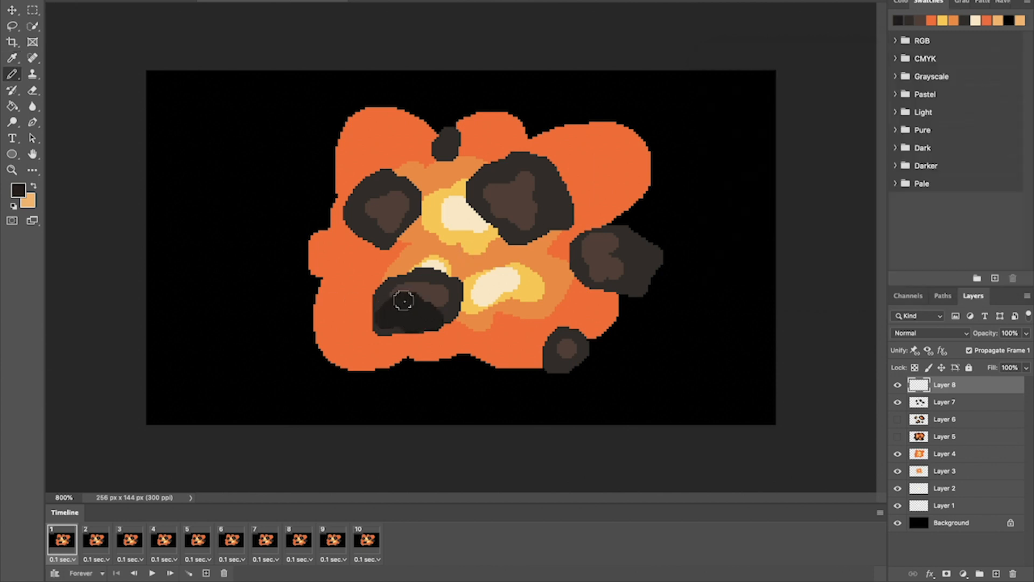
mouse_move(396, 217)
mouse_down()
mouse_move(383, 205)
mouse_move(410, 215)
mouse_up()
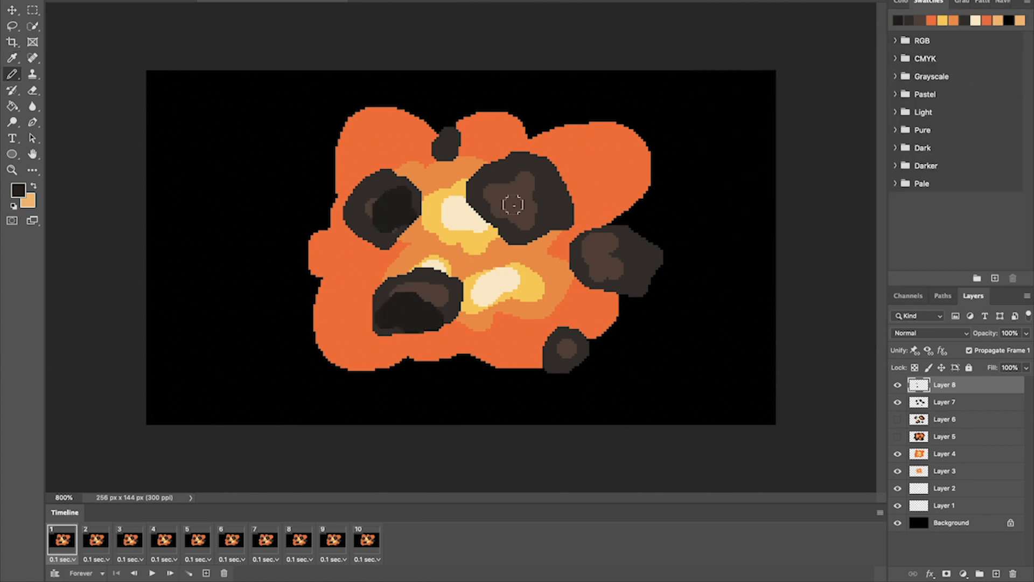
mouse_move(509, 203)
mouse_down()
mouse_move(515, 195)
mouse_move(519, 213)
mouse_move(499, 215)
mouse_move(509, 210)
mouse_up()
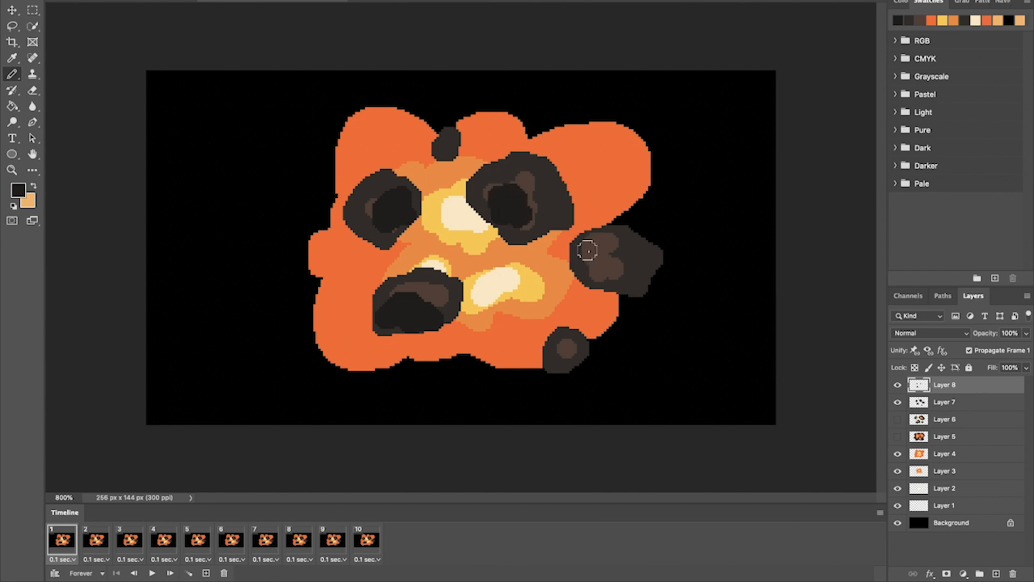
mouse_move(591, 243)
mouse_down()
mouse_move(586, 264)
mouse_move(582, 254)
mouse_move(608, 272)
mouse_move(598, 254)
mouse_up()
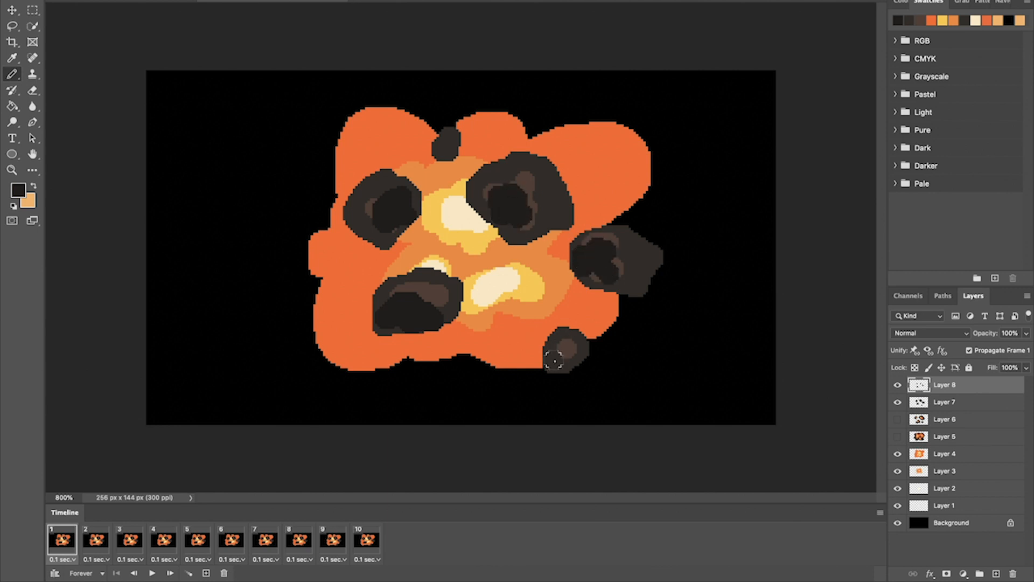
drag(561, 346, 551, 340)
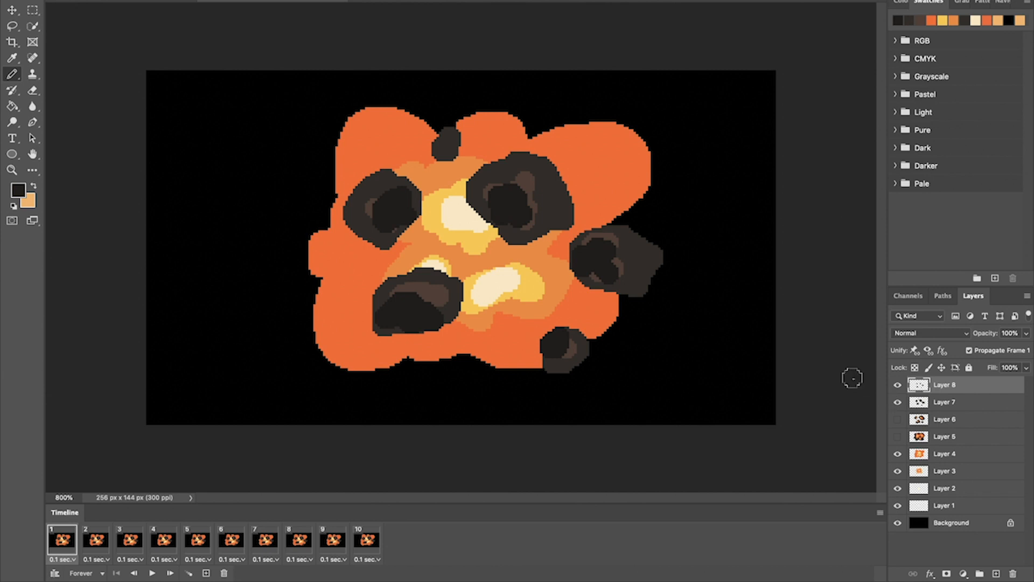
Step: Hide Layers 2 through 8 and keep only Layer 1 and the Background visible for frame 1
click(902, 407)
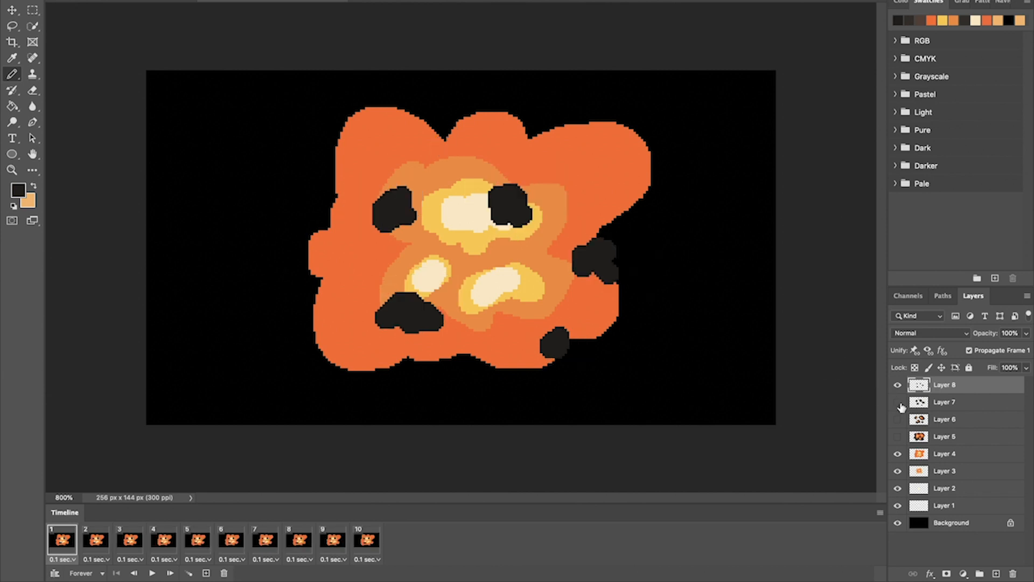
click(899, 385)
click(897, 385)
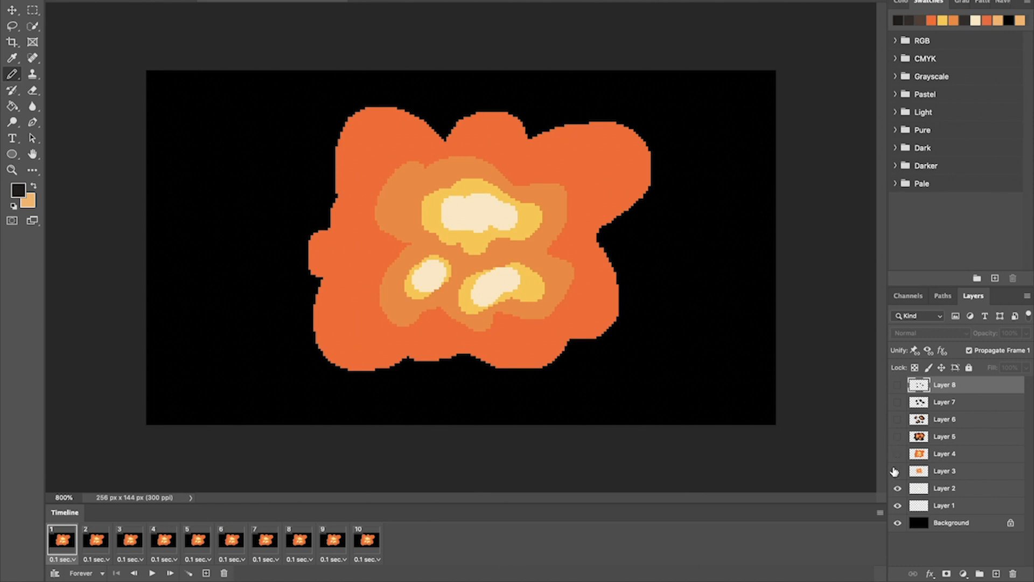
click(894, 504)
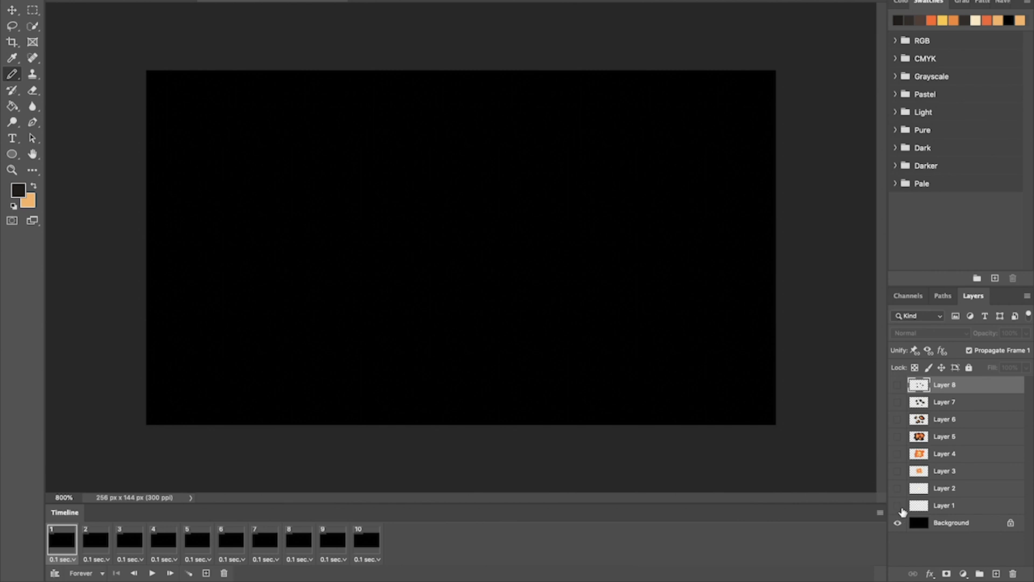
click(898, 505)
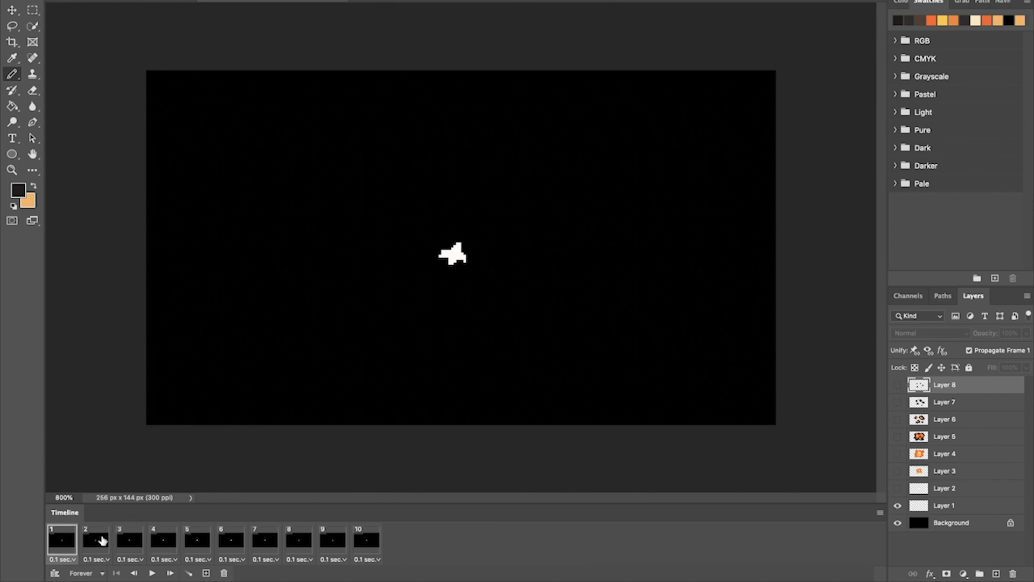
Step: Play the animation from frame 2 to check the frames, stop it and return to frame 1
click(102, 540)
key(space)
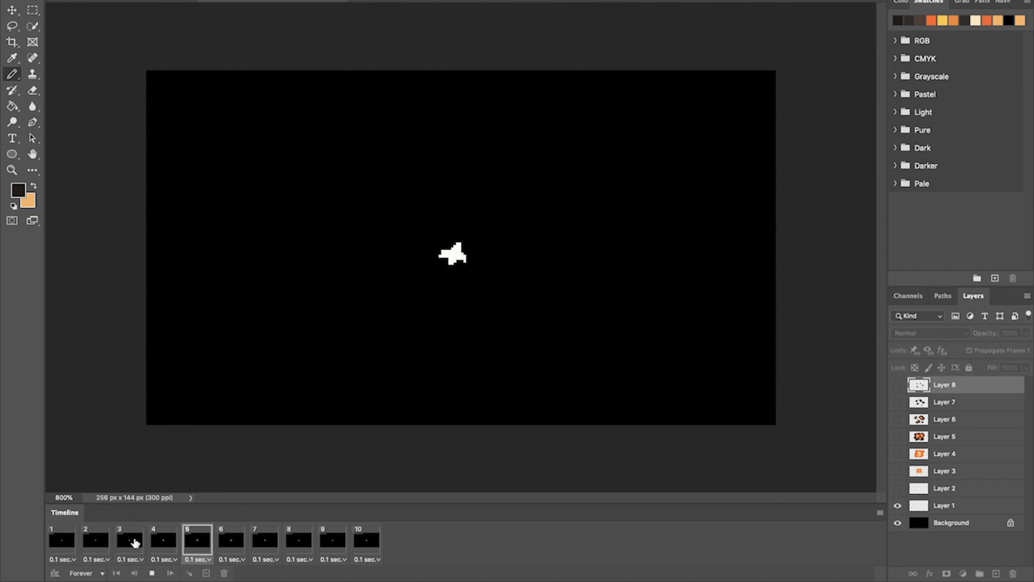
key(space)
click(74, 540)
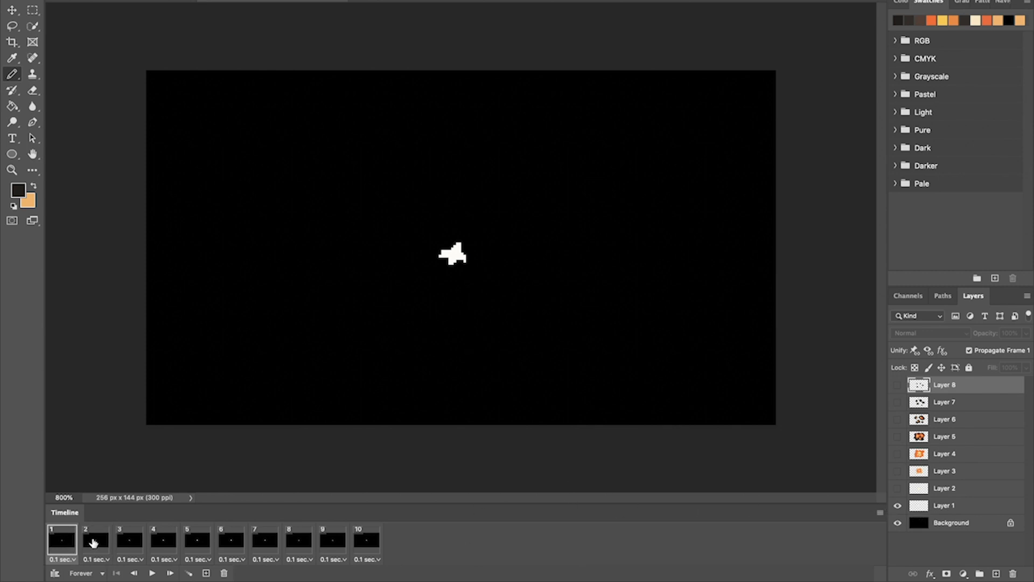
Step: Hide Layer 1 in frames 2 through 10 and check frame 1
click(96, 542)
shift+click(360, 537)
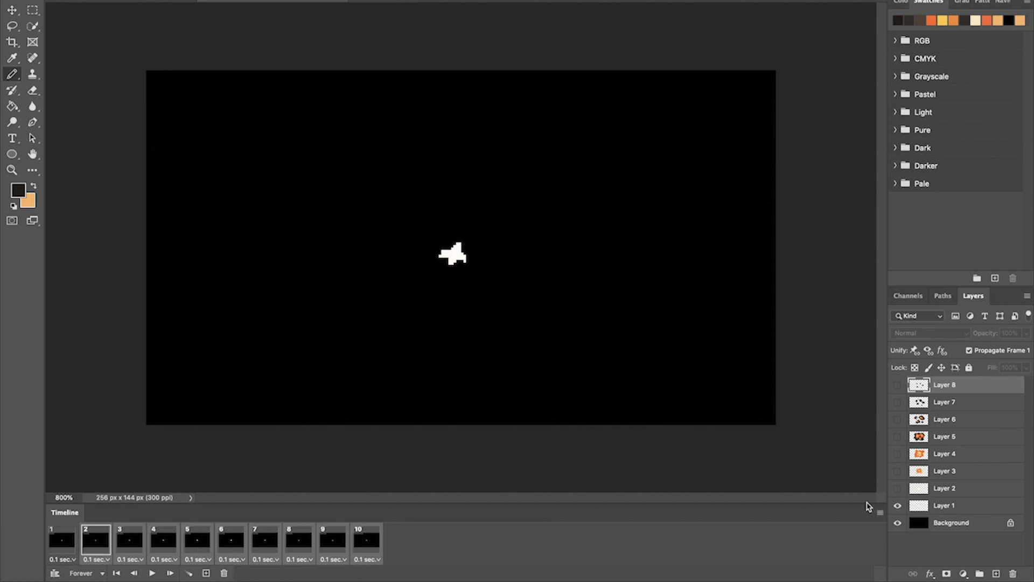
click(897, 505)
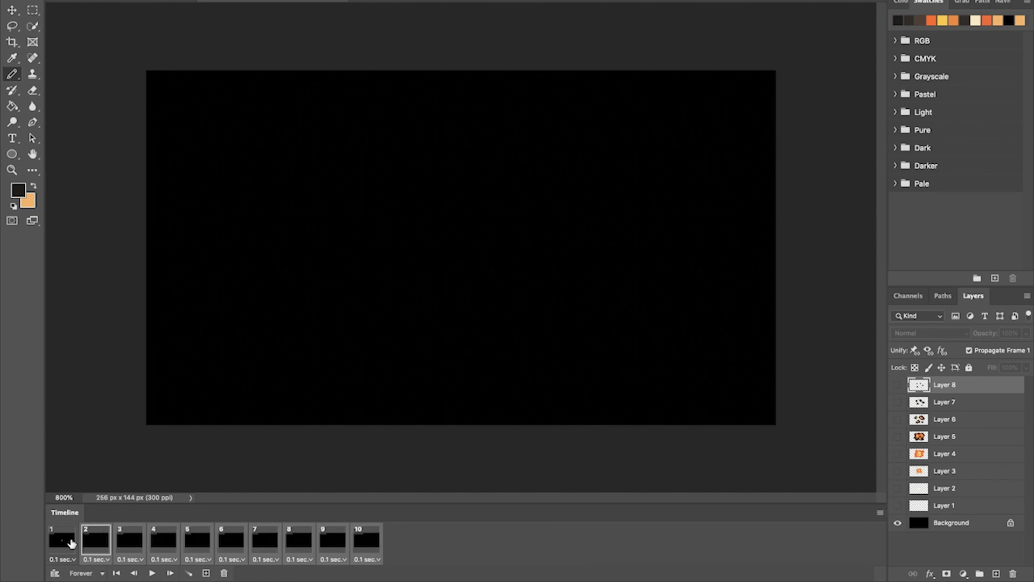
click(68, 542)
Step: Show Layer 2 in frame 2, Layer 3 in frame 3 and Layer 4 in frame 4
click(101, 542)
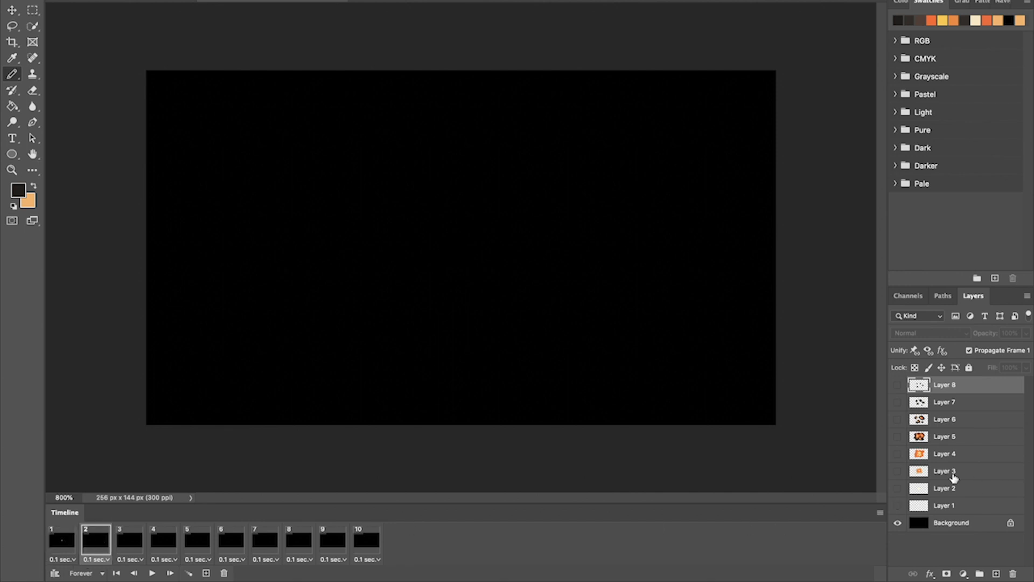
click(897, 488)
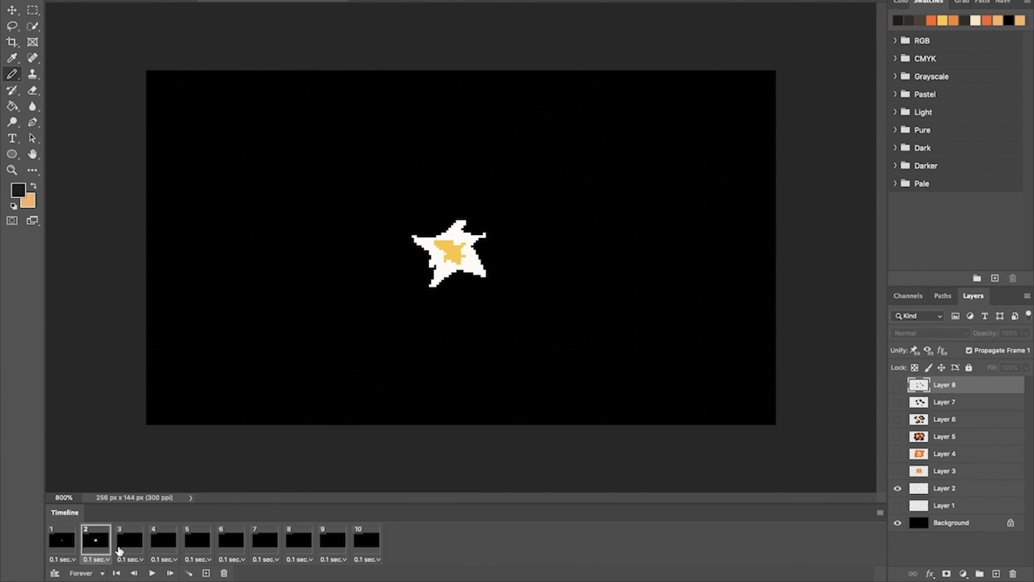
click(123, 543)
click(898, 471)
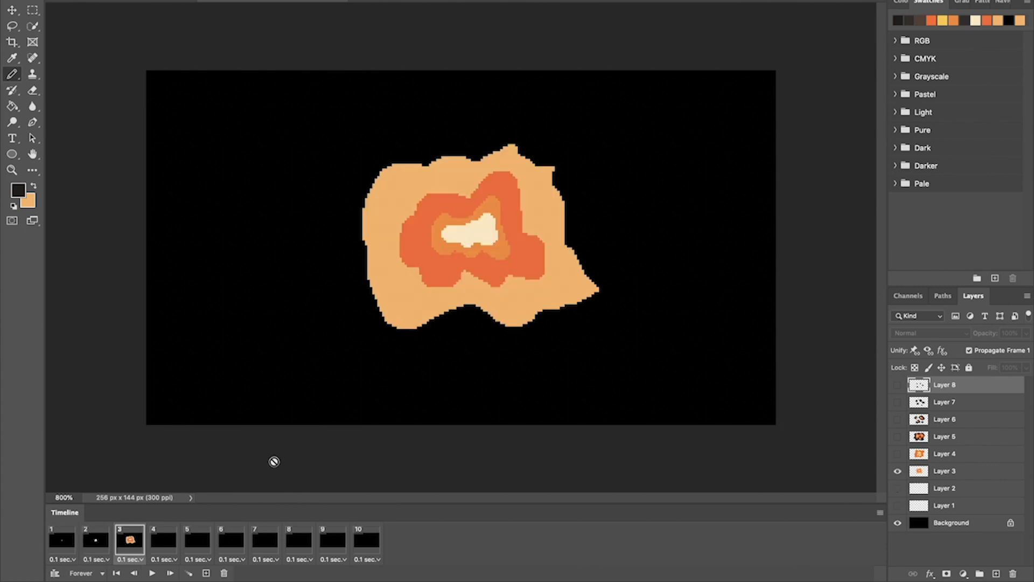
click(164, 537)
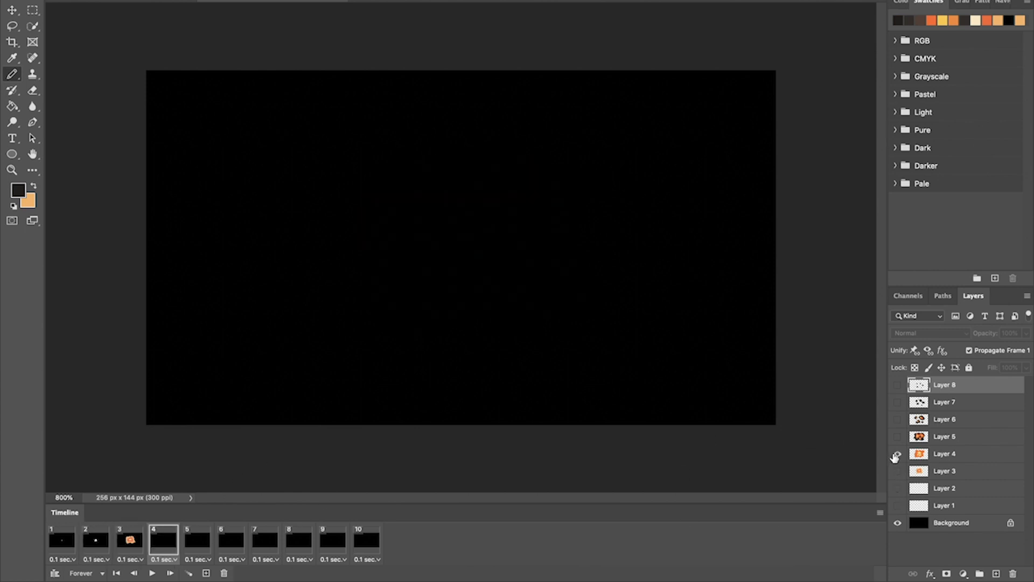
click(898, 453)
Step: Show Layers 5, 6, 7 and 8 in frames 5, 6, 7 and 8 respectively, one layer per frame
click(195, 540)
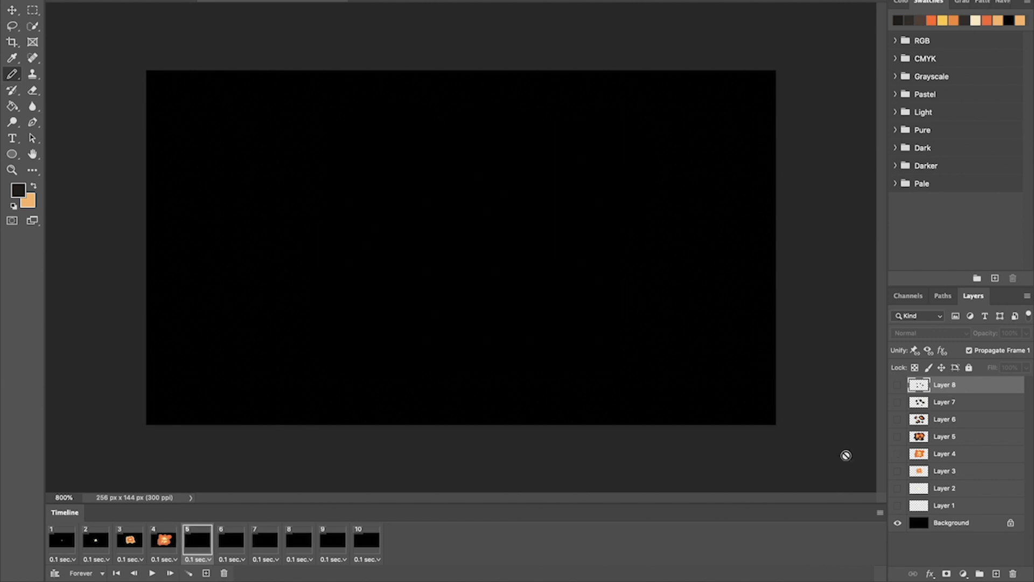
click(897, 436)
click(229, 542)
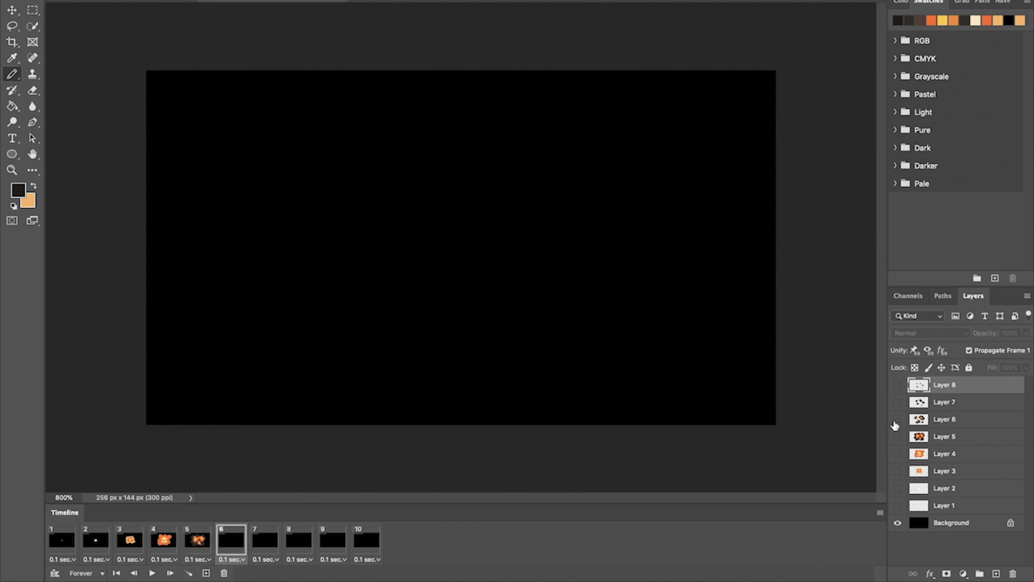
click(897, 420)
click(265, 537)
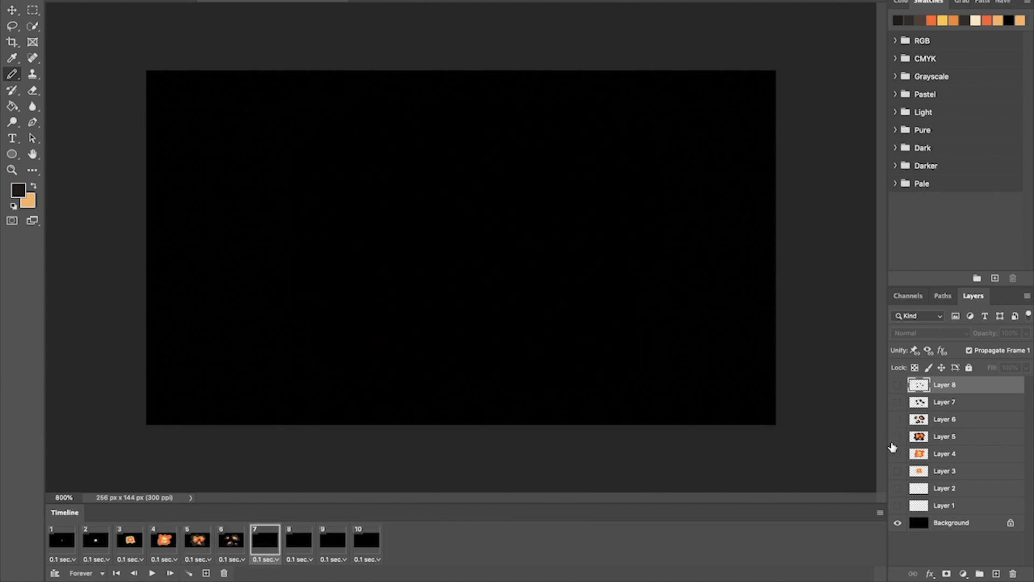
click(898, 402)
click(298, 540)
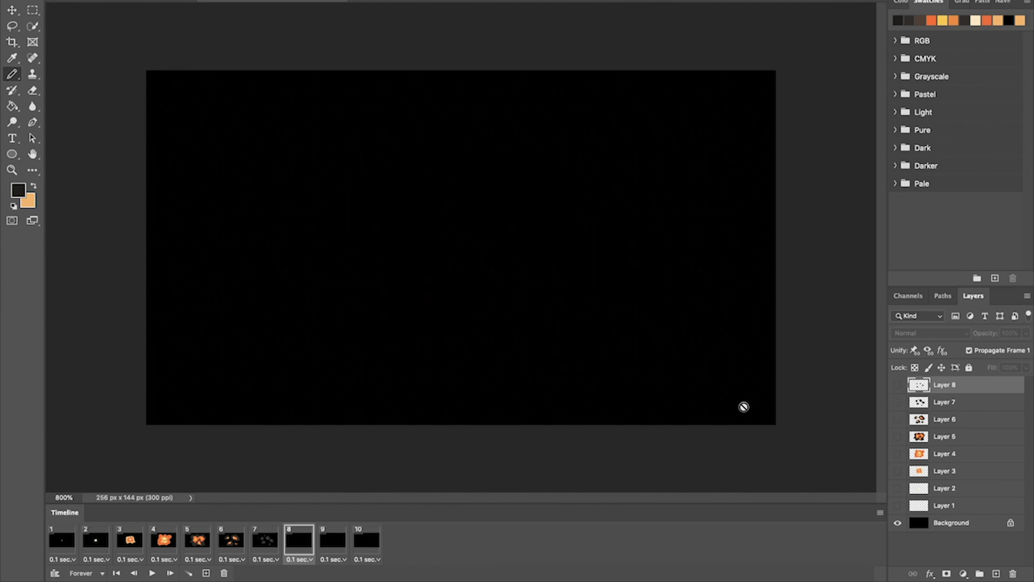
click(897, 386)
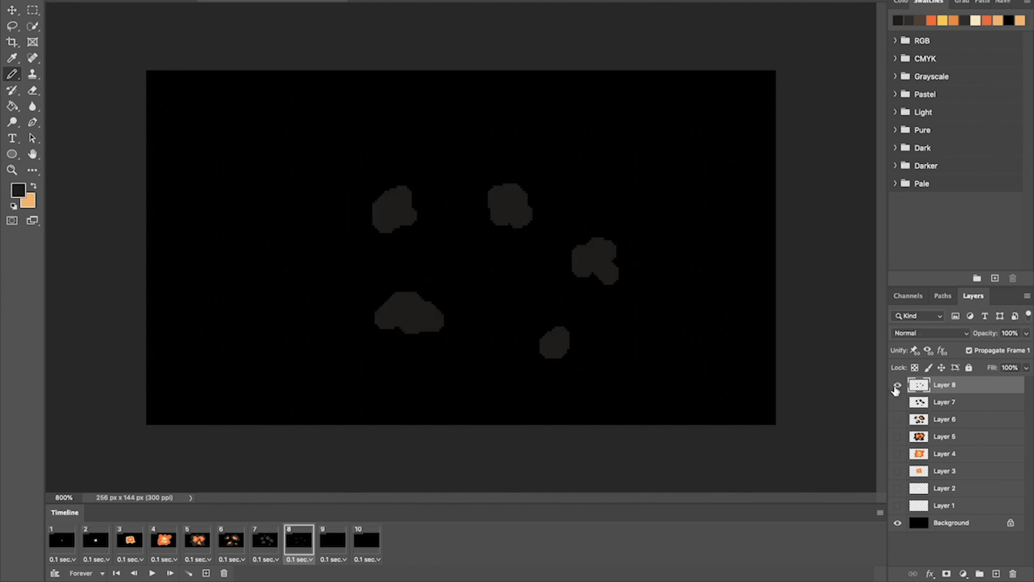
Step: Play the explosion animation from frame 1, stop it and start the playback again
click(65, 542)
key(space)
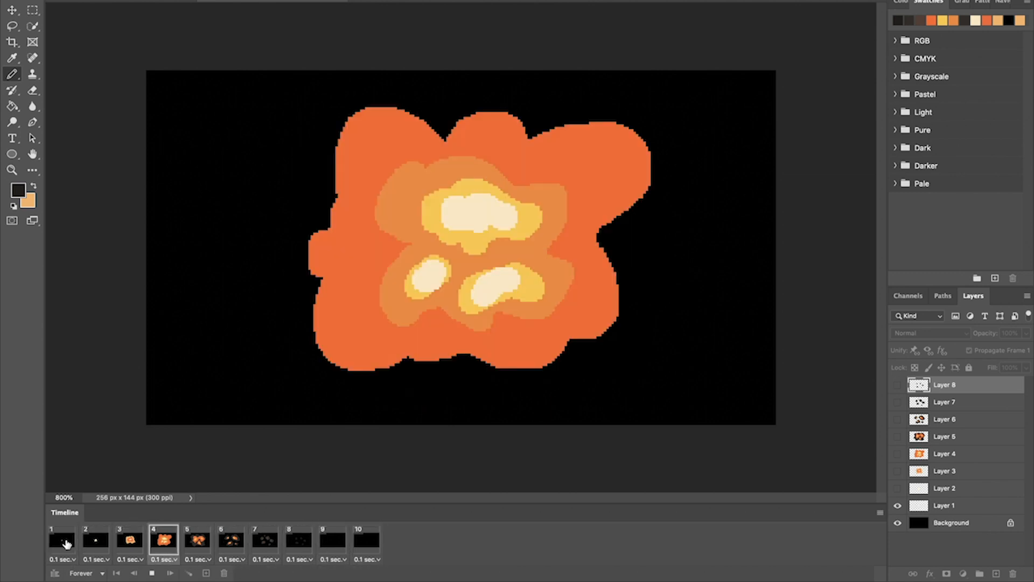
key(space)
key(space)
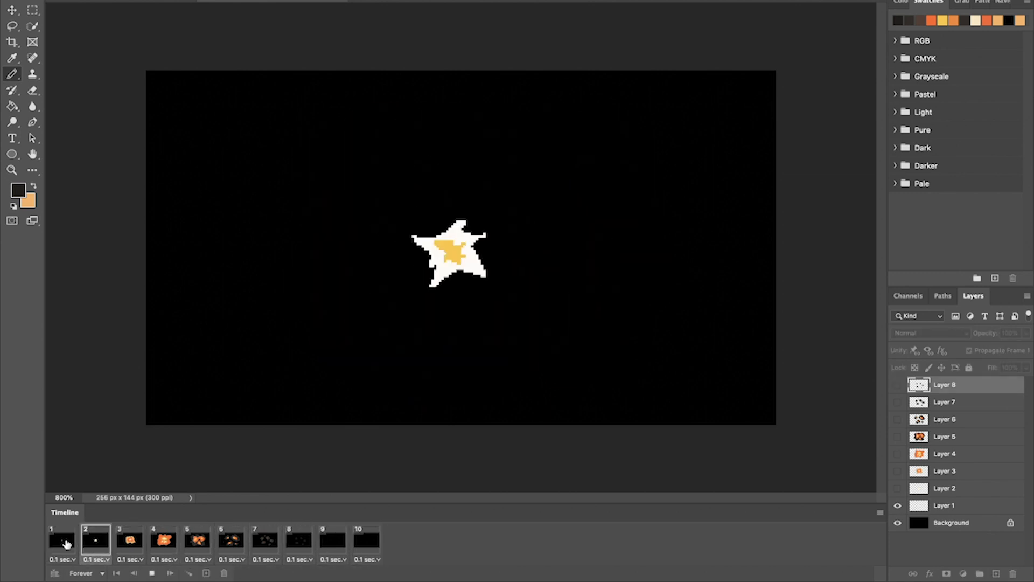
Step: Stop the playback, step through frames 3, 4 and 5, and replay the explosion animation from frame 1
key(space)
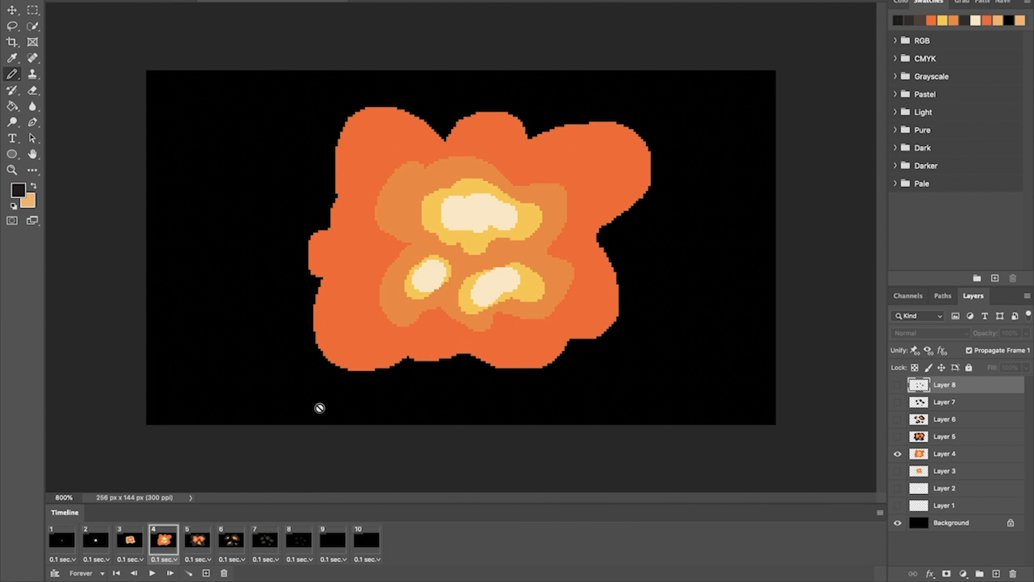
click(140, 535)
click(178, 544)
click(199, 541)
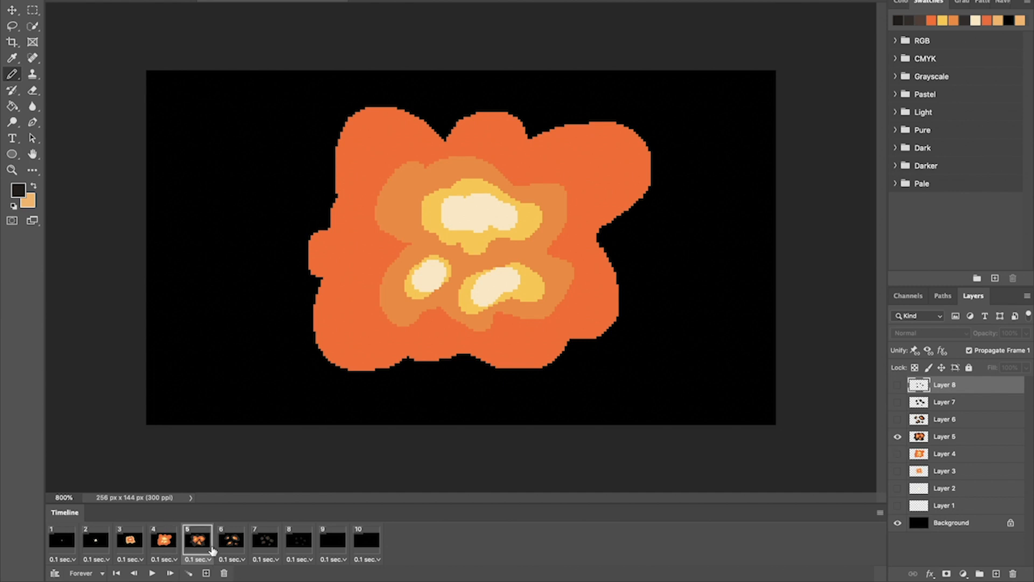
click(62, 544)
key(space)
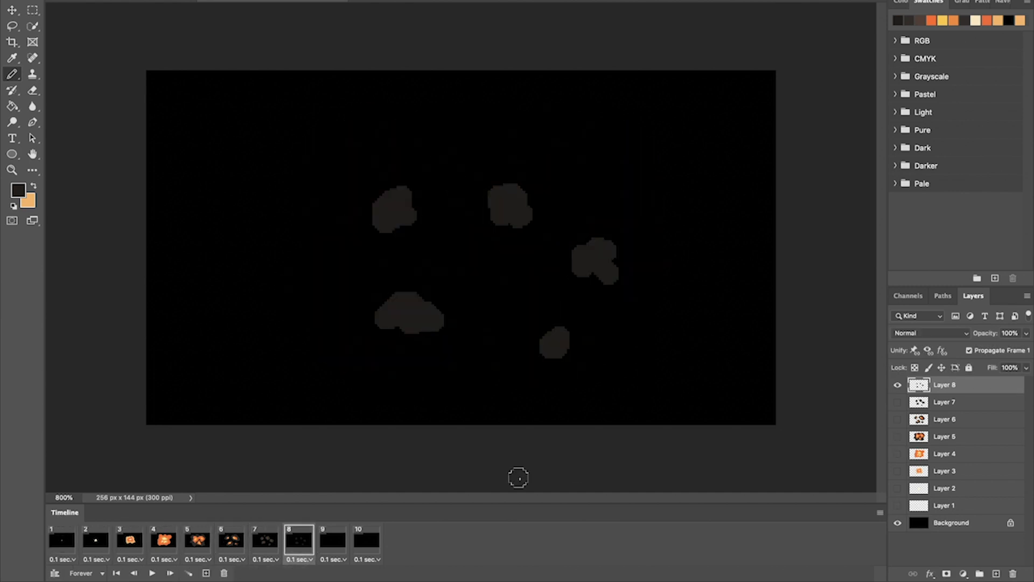
Step: Hide the Background layer in all ten frames, 1 through 10, for a transparent background
click(57, 545)
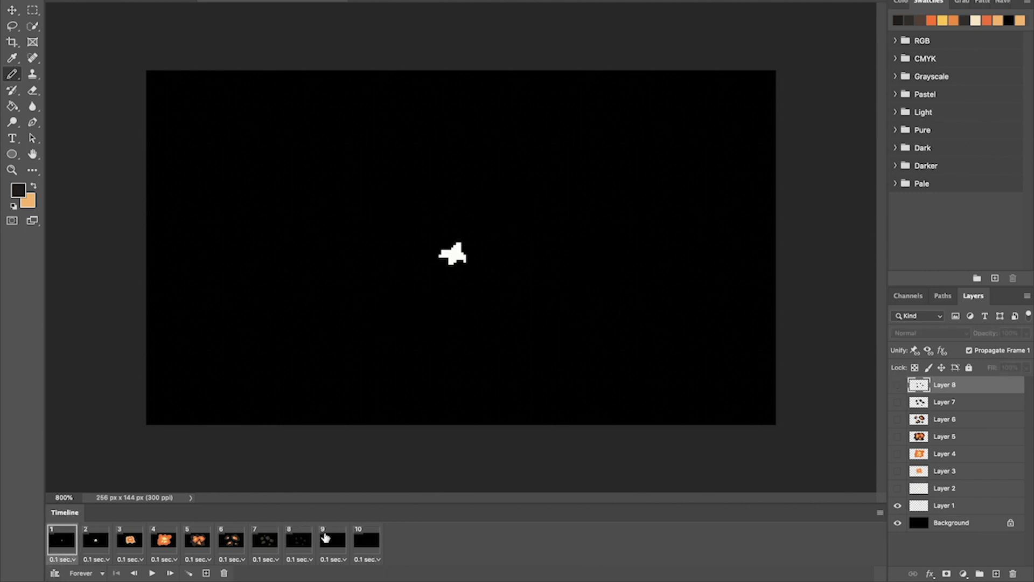
shift+click(366, 539)
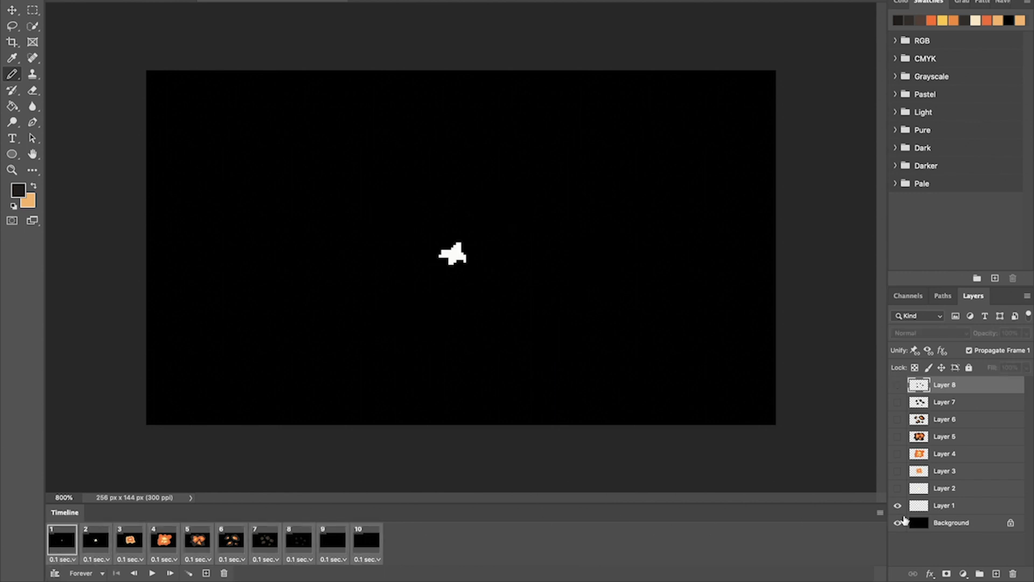
click(899, 523)
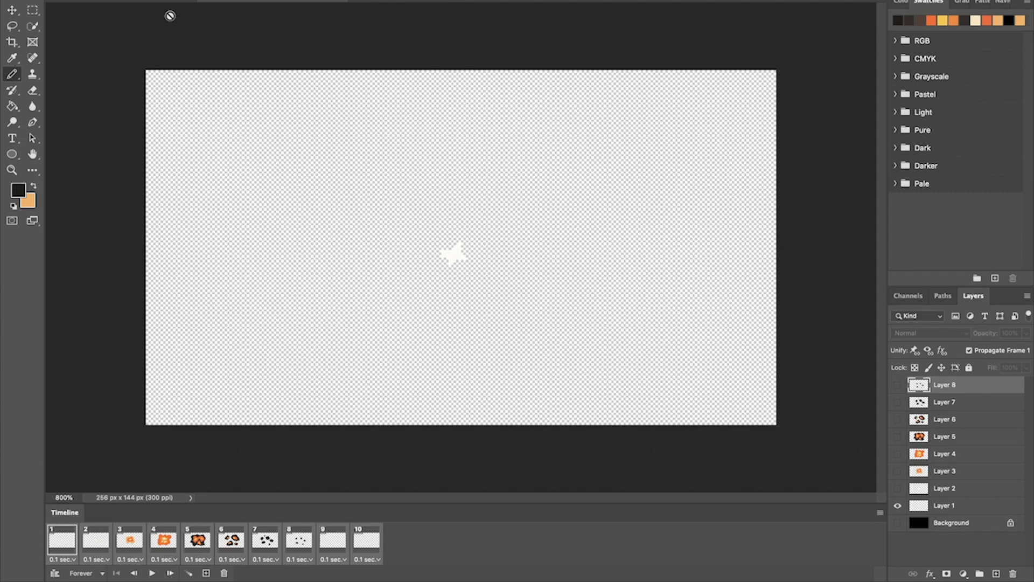
Step: Resize the image to 1920 x 1080 px at 300 pixels/inch, resampling with Nearest Neighbor (hard edges)
click(162, 2)
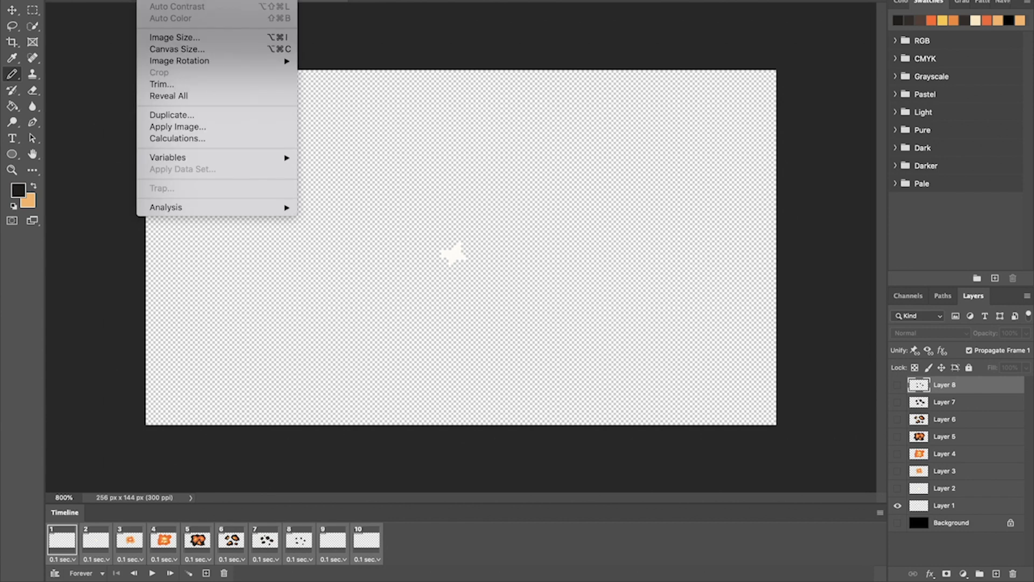
click(188, 37)
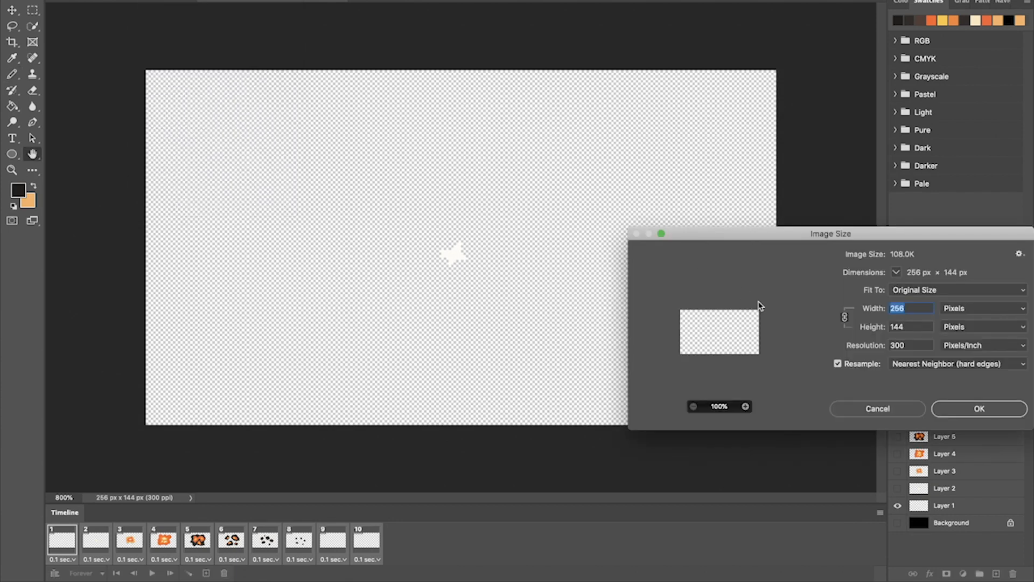
text(1920)
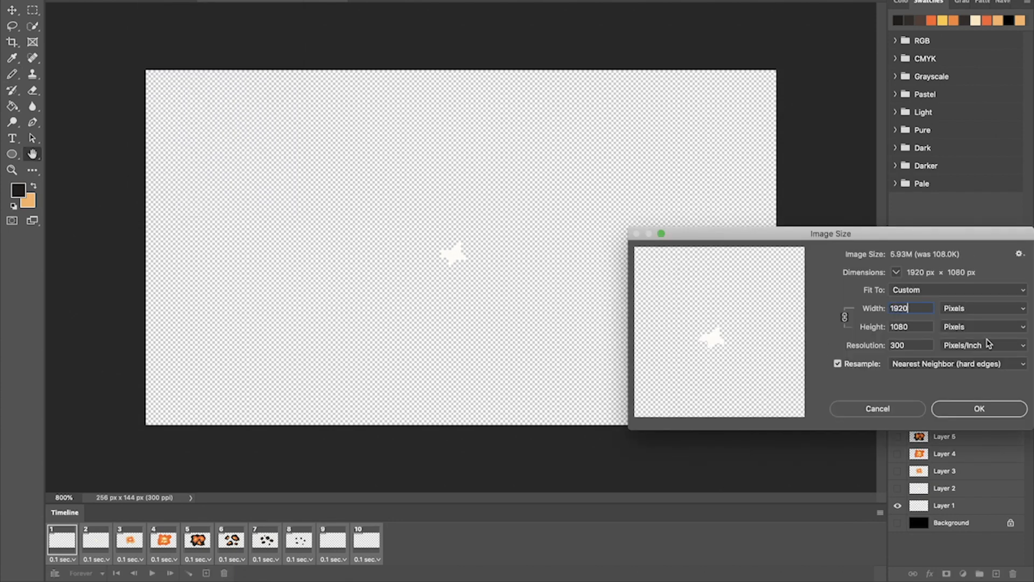
click(960, 412)
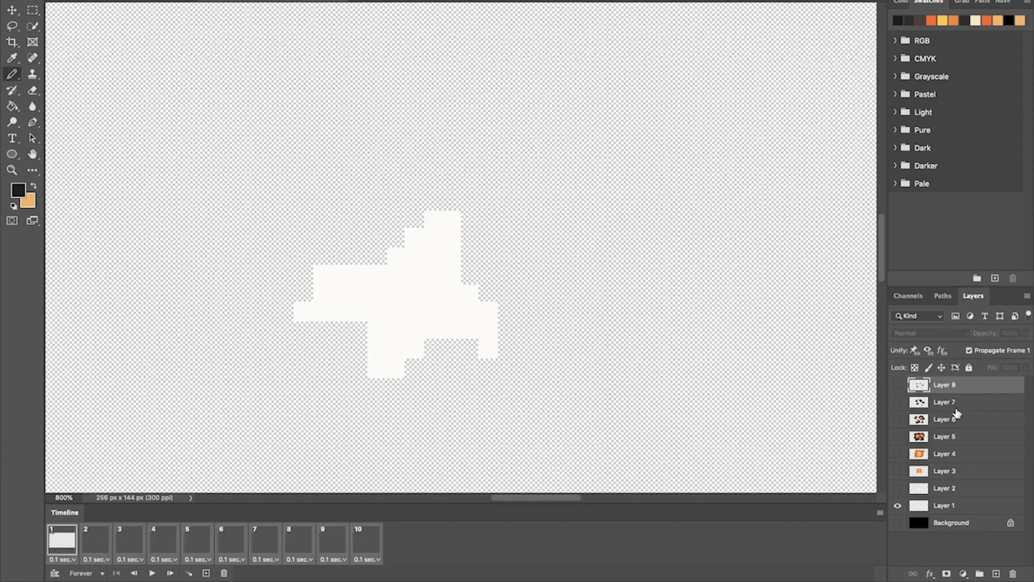
key(super+minus)
key(super+minus)
key(super+minus)
key(super+minus)
key(super+minus)
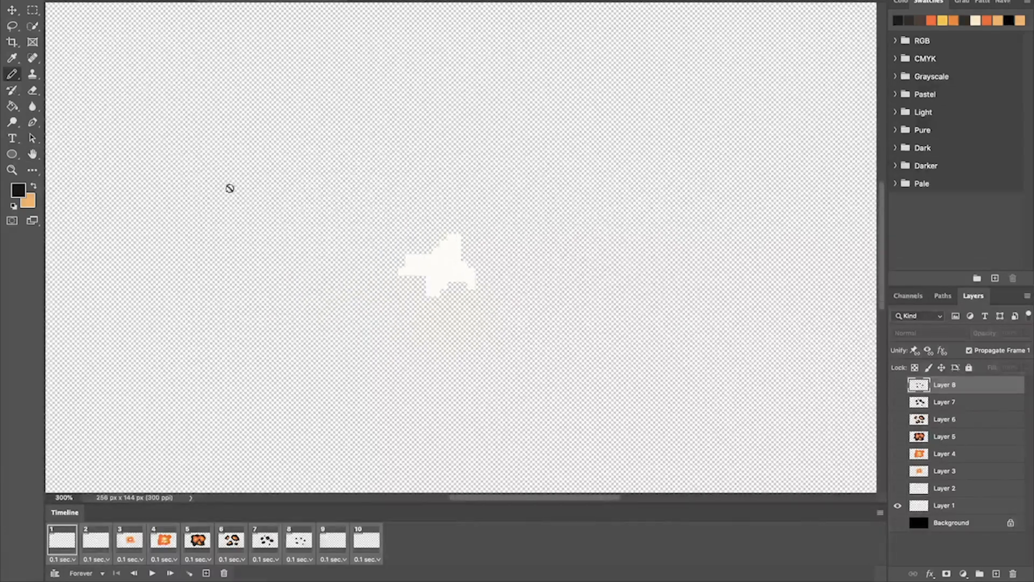
Step: Review the document's image dimensions and resampling method without changing them
click(154, 1)
click(196, 39)
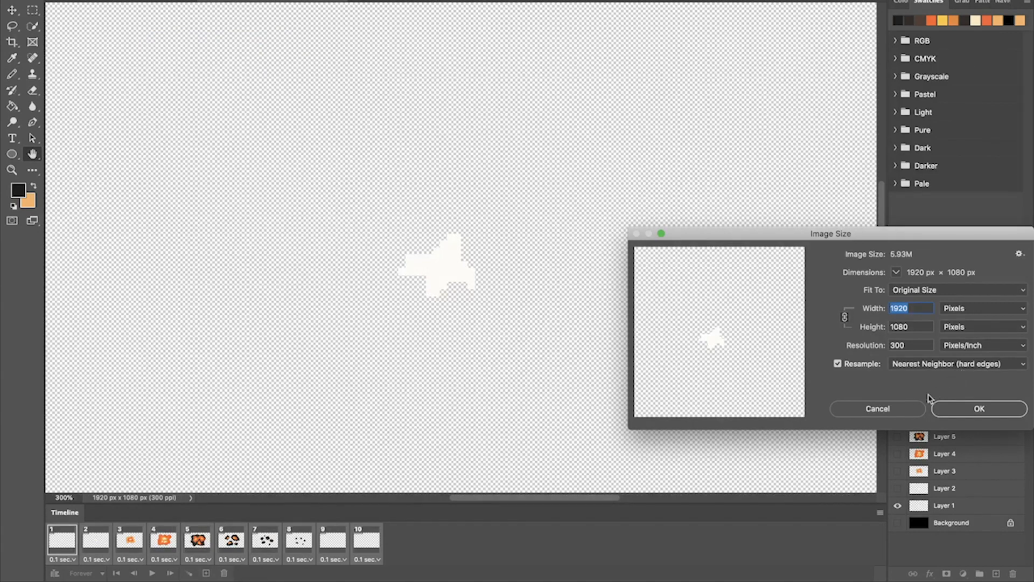
click(889, 412)
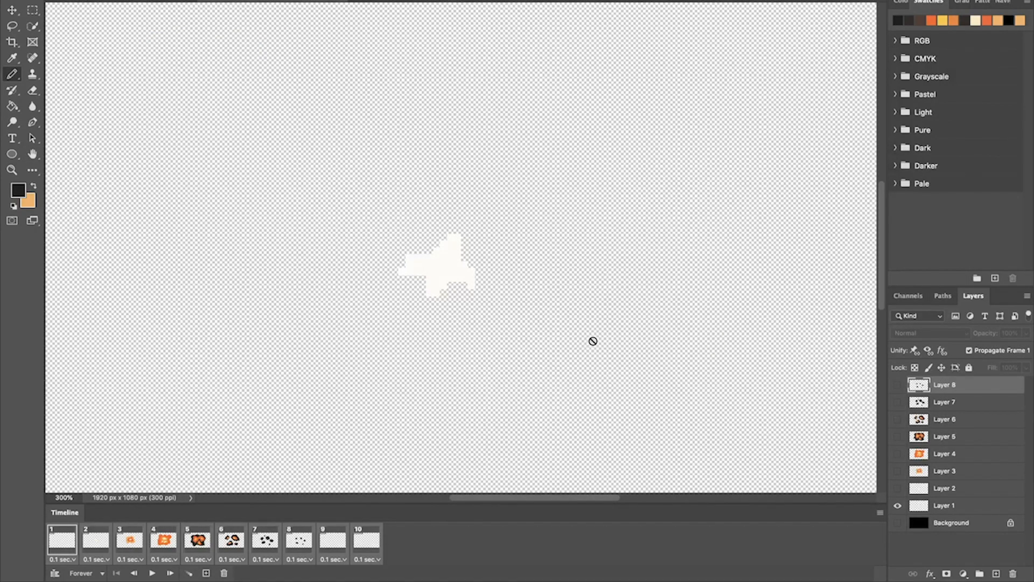